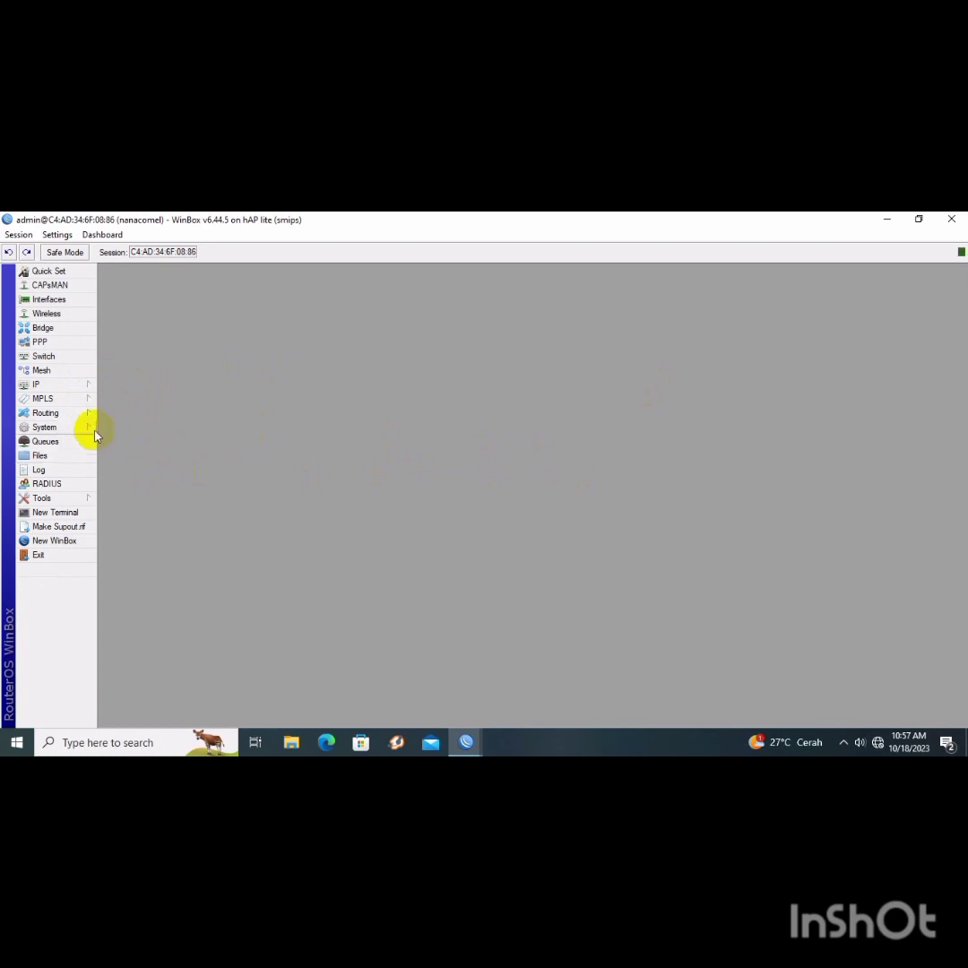
- Add a DHCP client on interface ether1, keeping peer DNS, peer NTP and the default route enabled
click(80, 384)
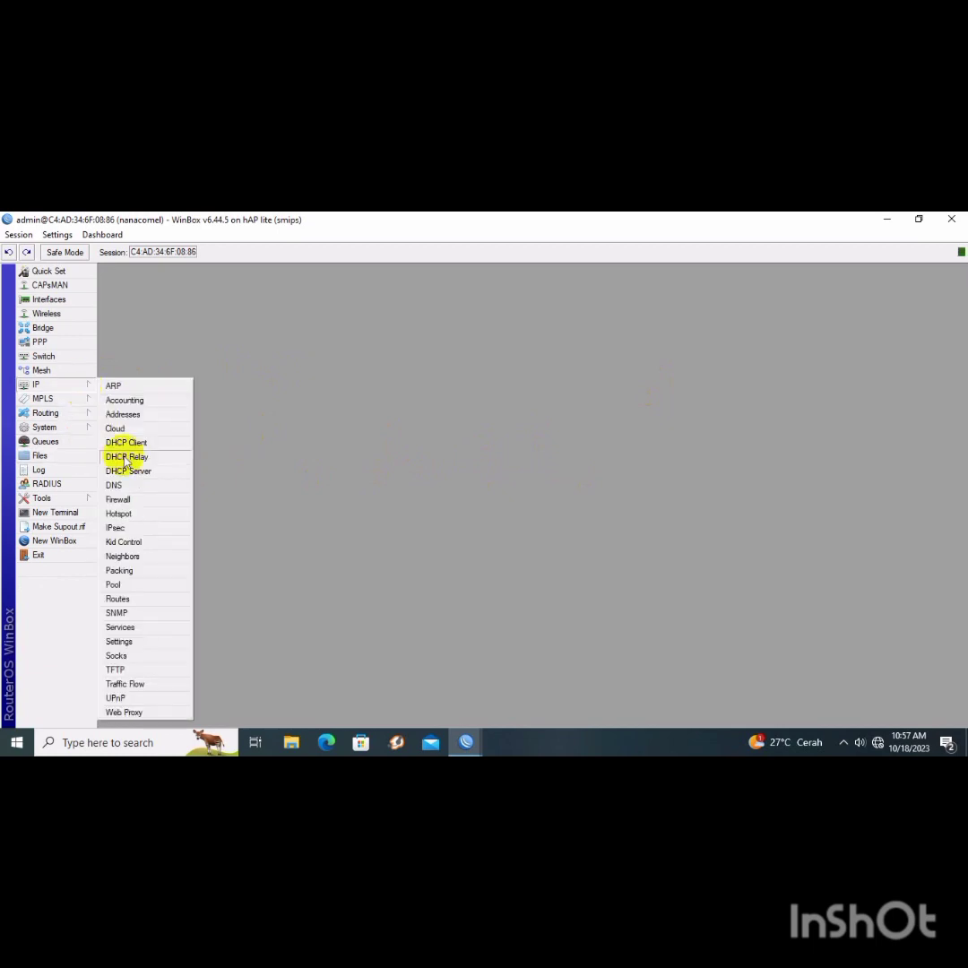
click(154, 444)
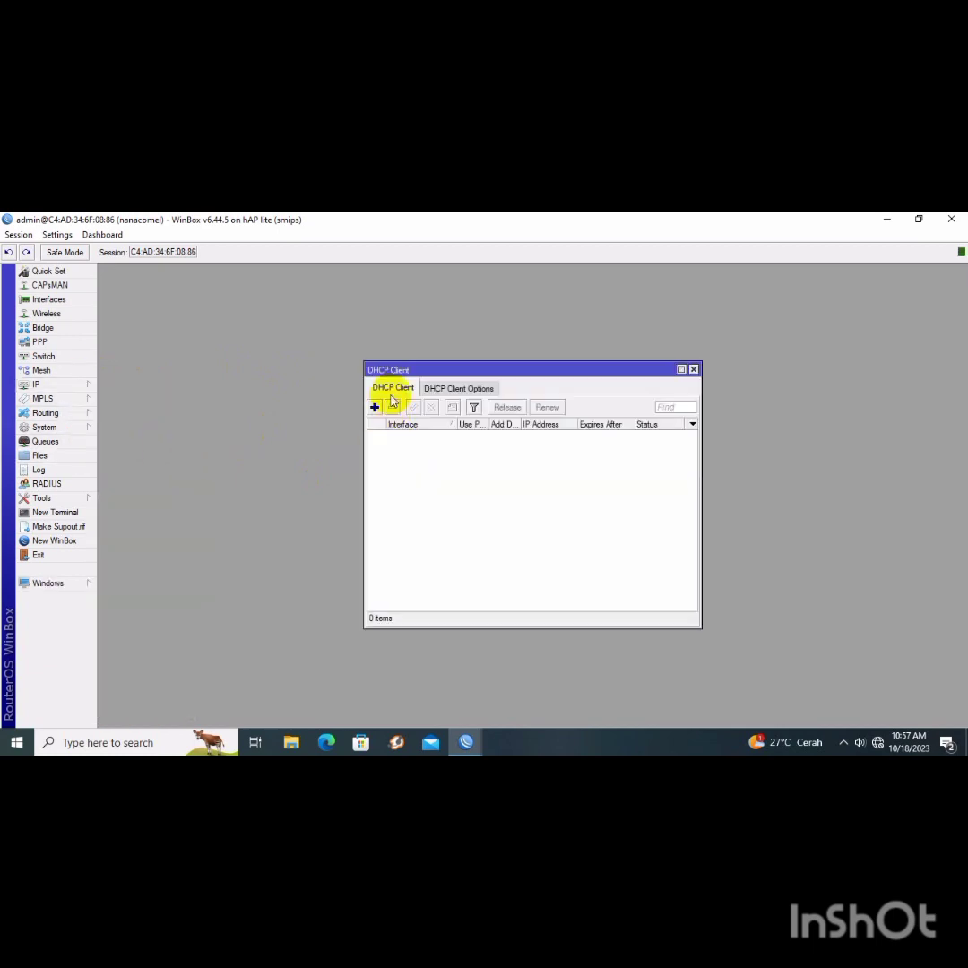
click(374, 407)
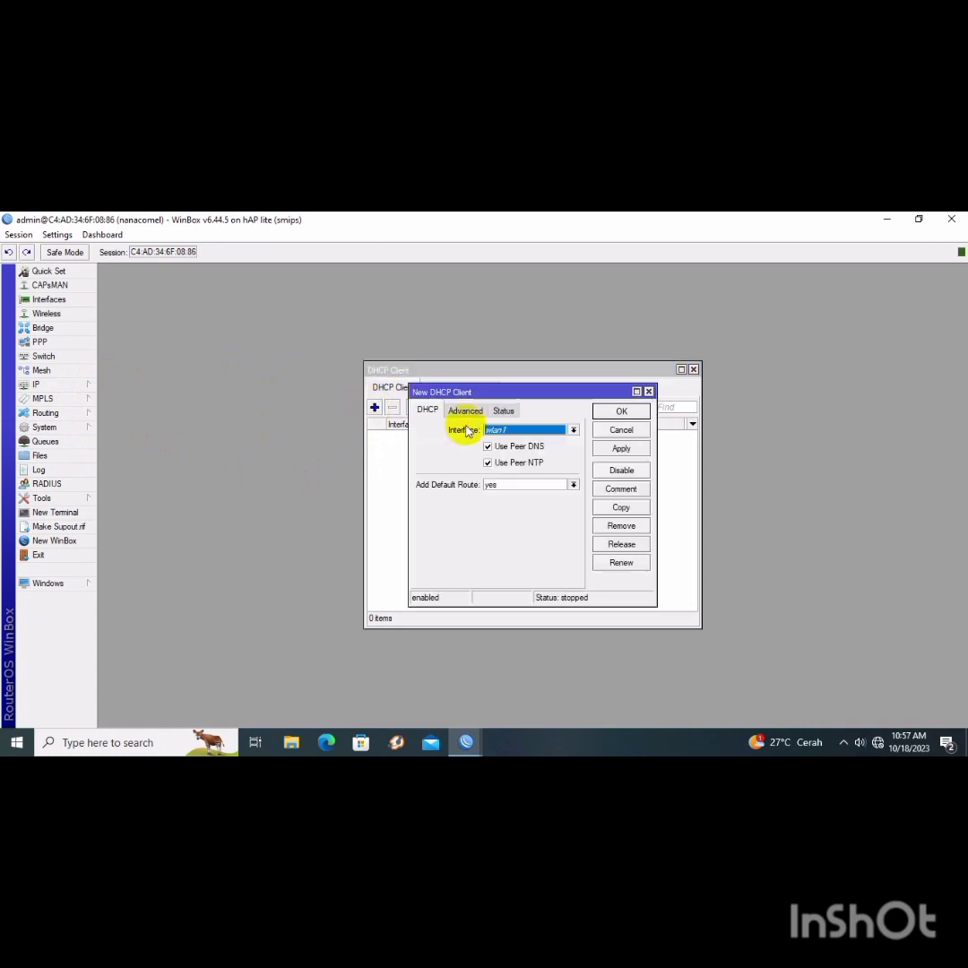
click(572, 431)
click(562, 441)
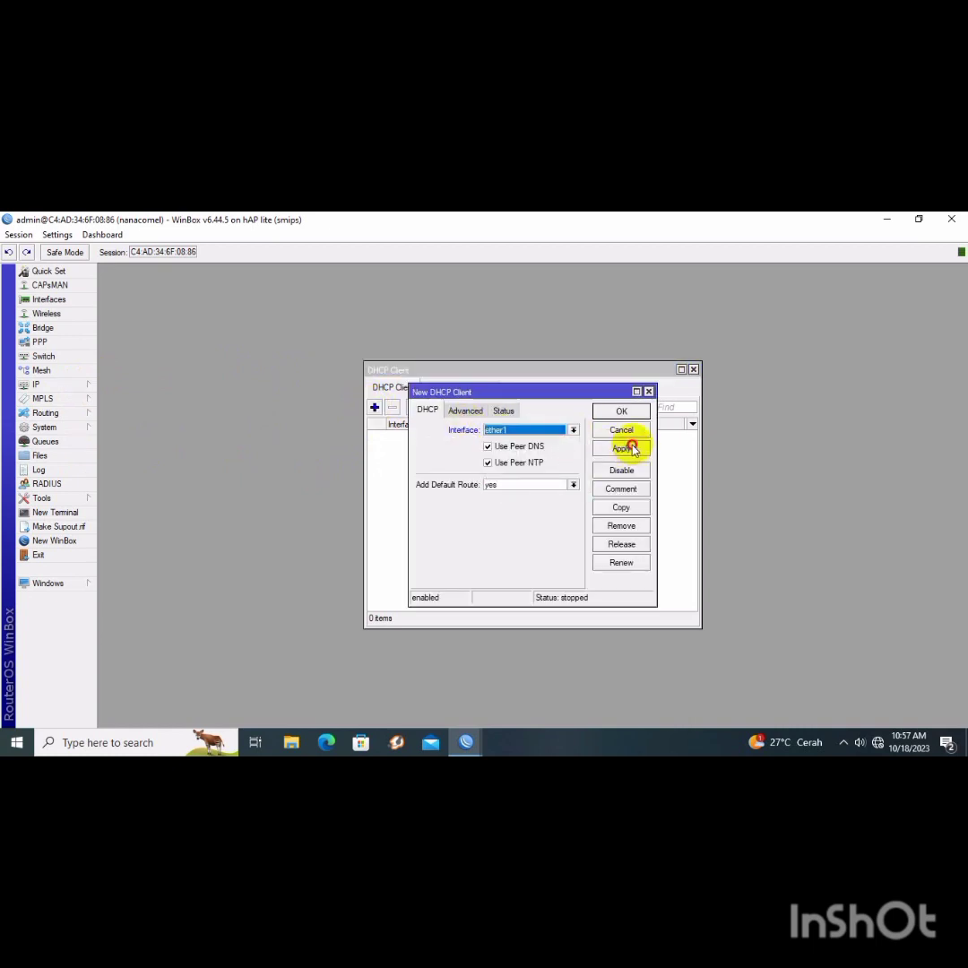
click(621, 448)
click(621, 412)
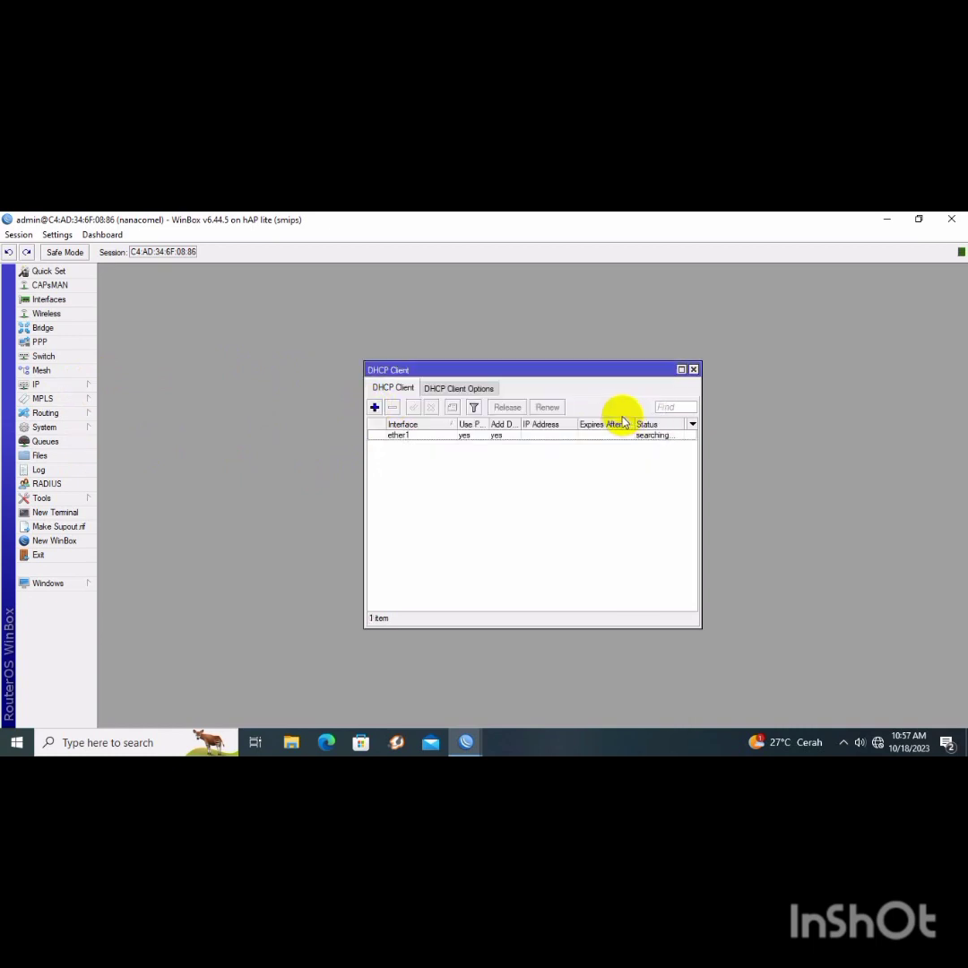
- Allow remote requests in the router's DNS settings and save them
click(76, 387)
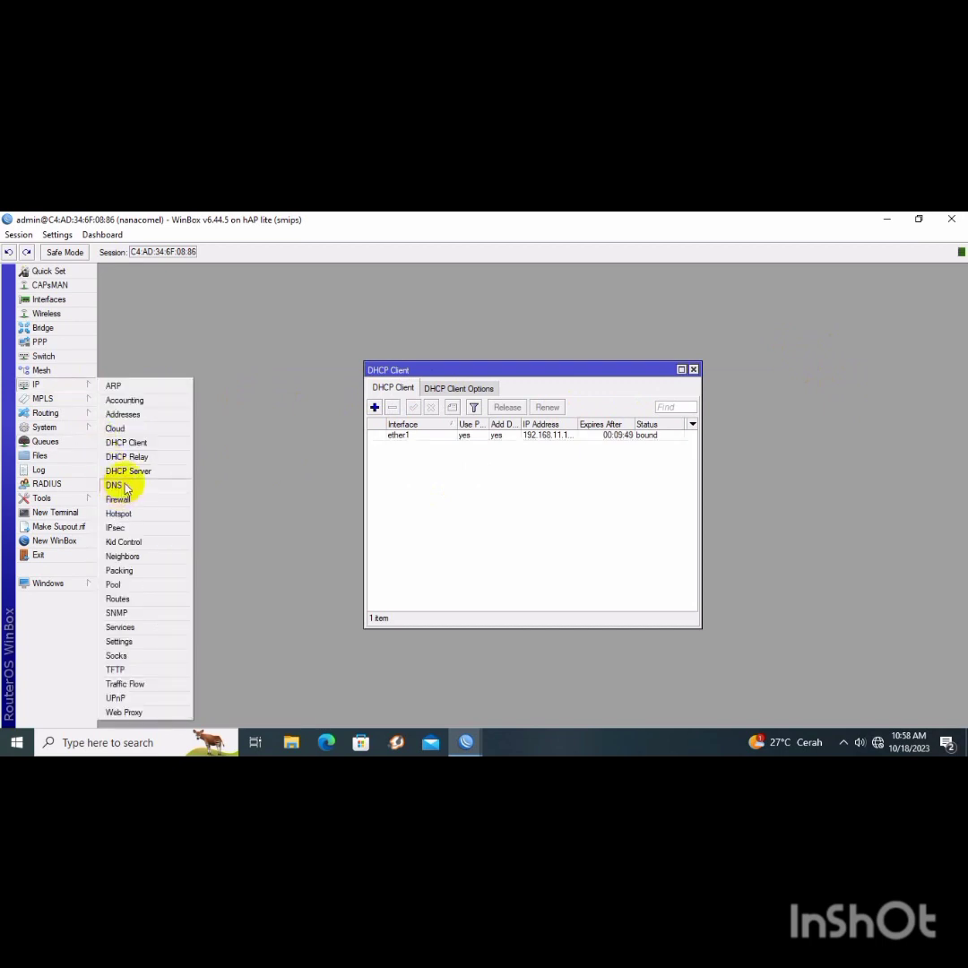
click(121, 485)
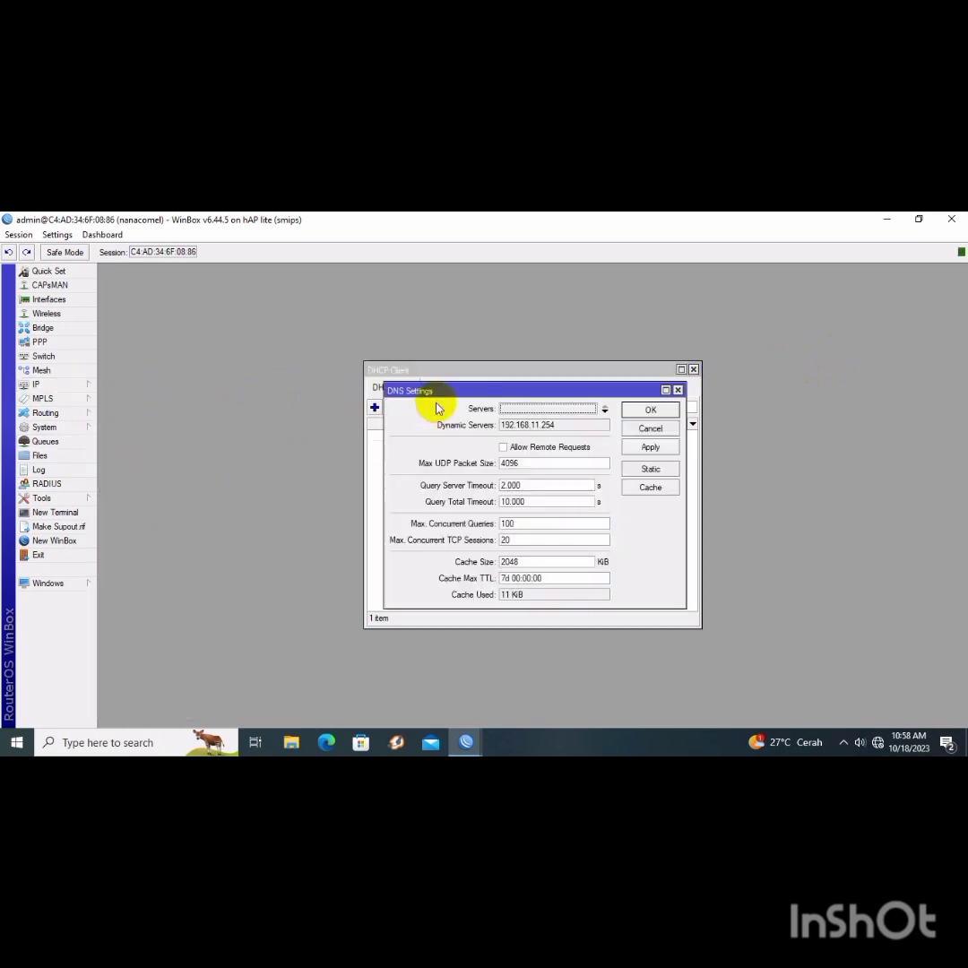
click(502, 447)
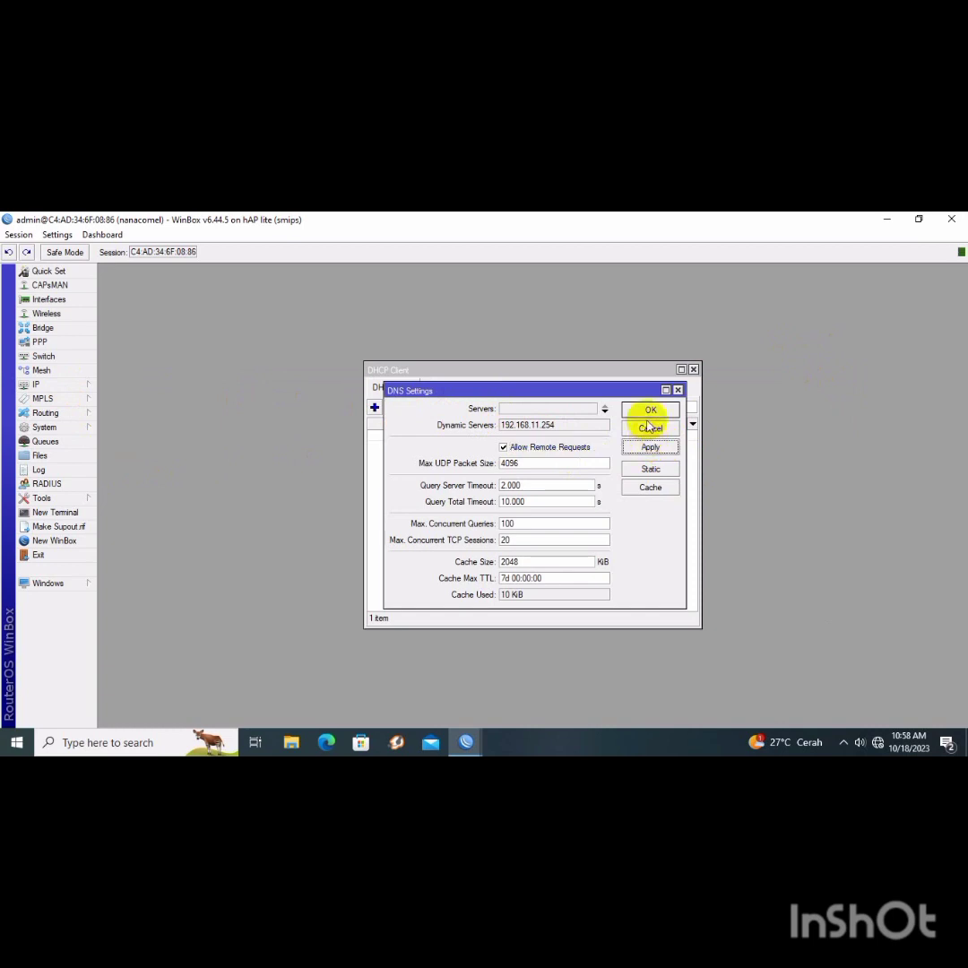
click(646, 411)
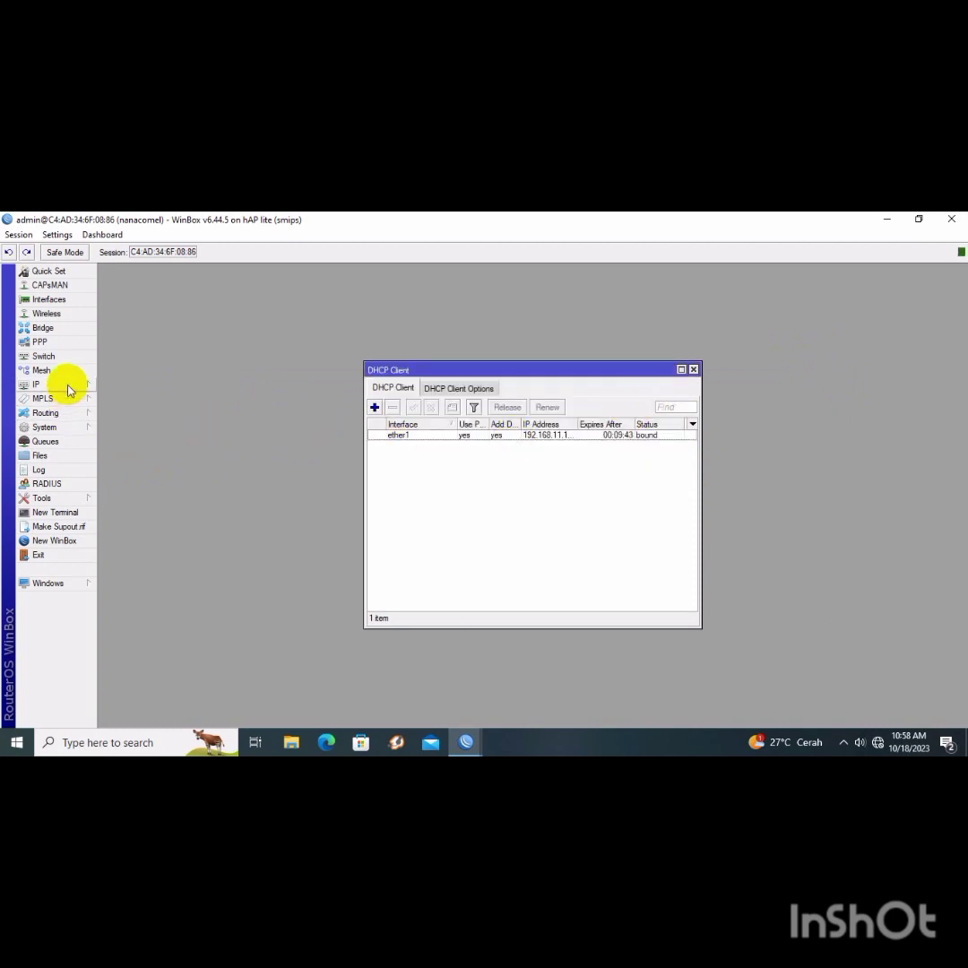
- Enable the SNTP client with 1.id.pool.ntp.org as the server DNS name and save the settings
click(56, 427)
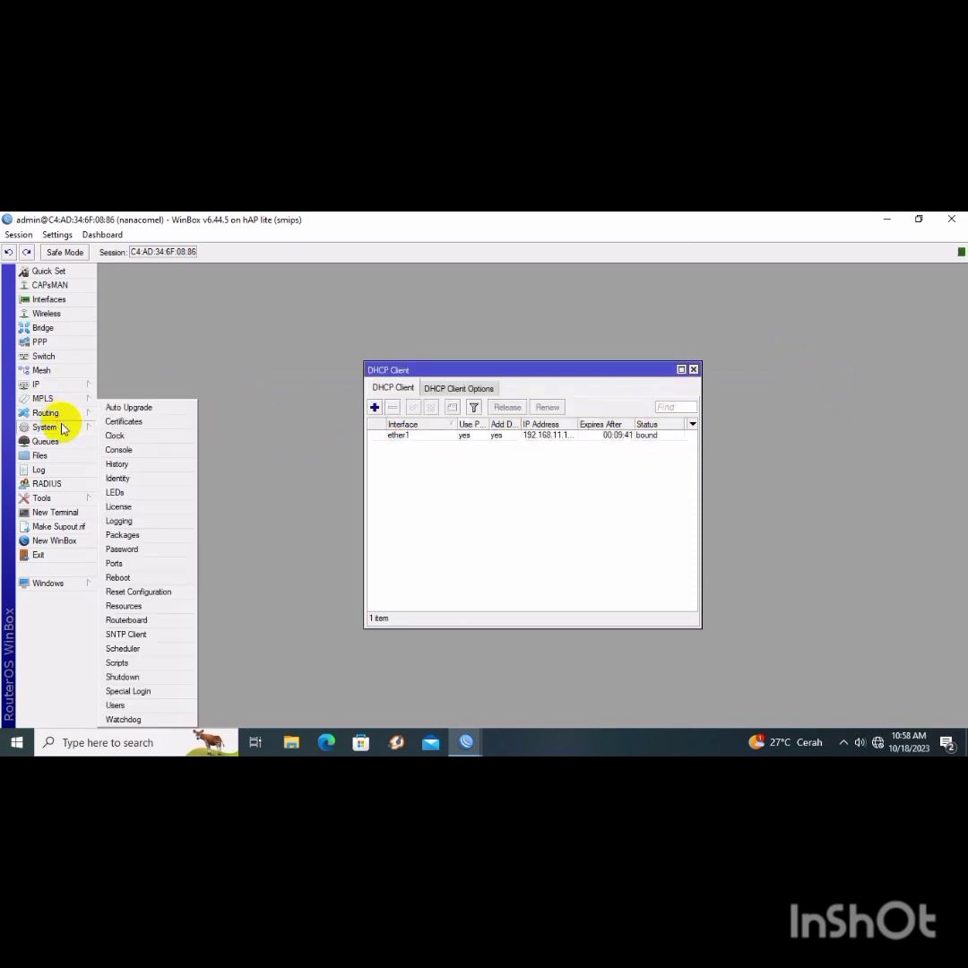
click(126, 634)
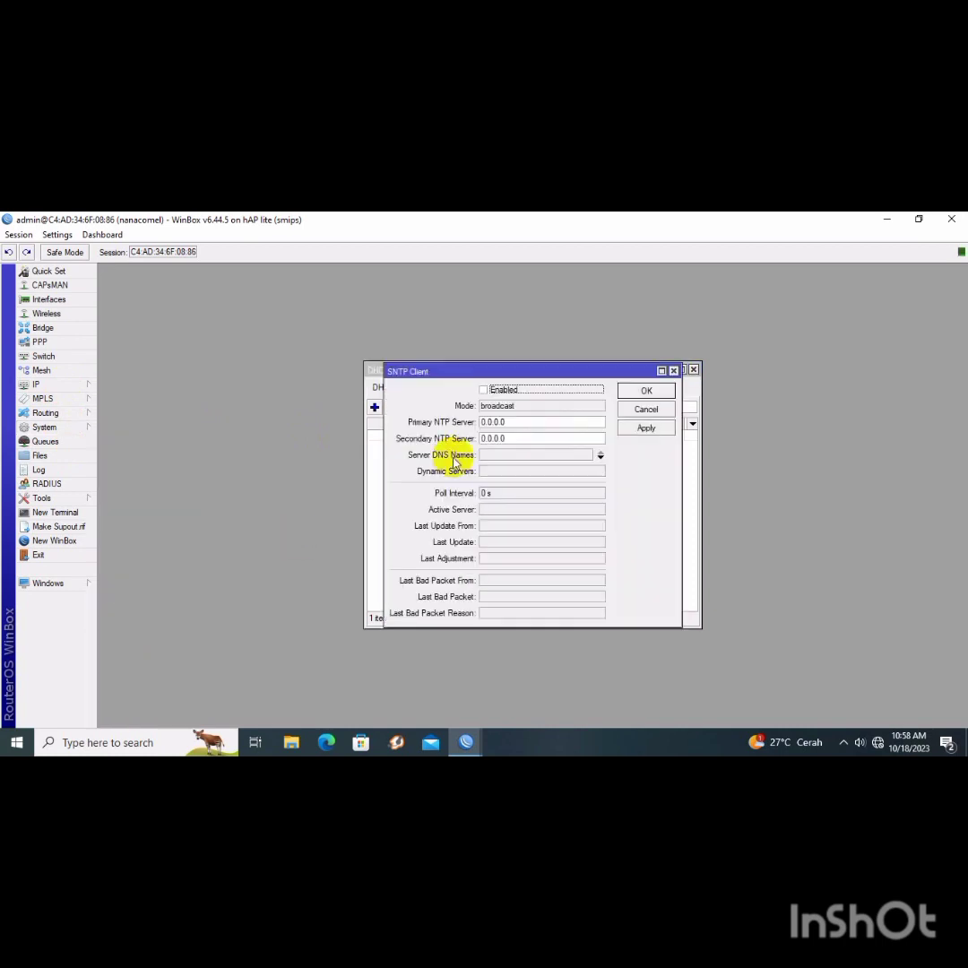
click(483, 390)
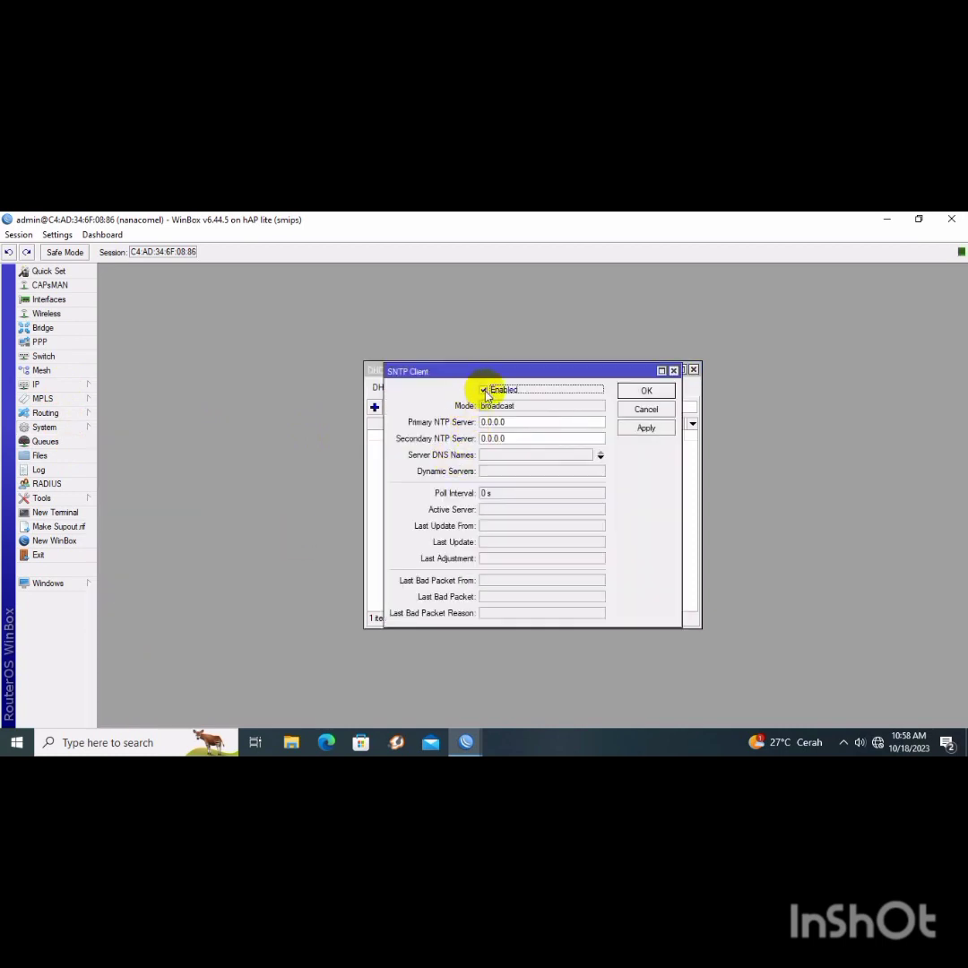
click(511, 455)
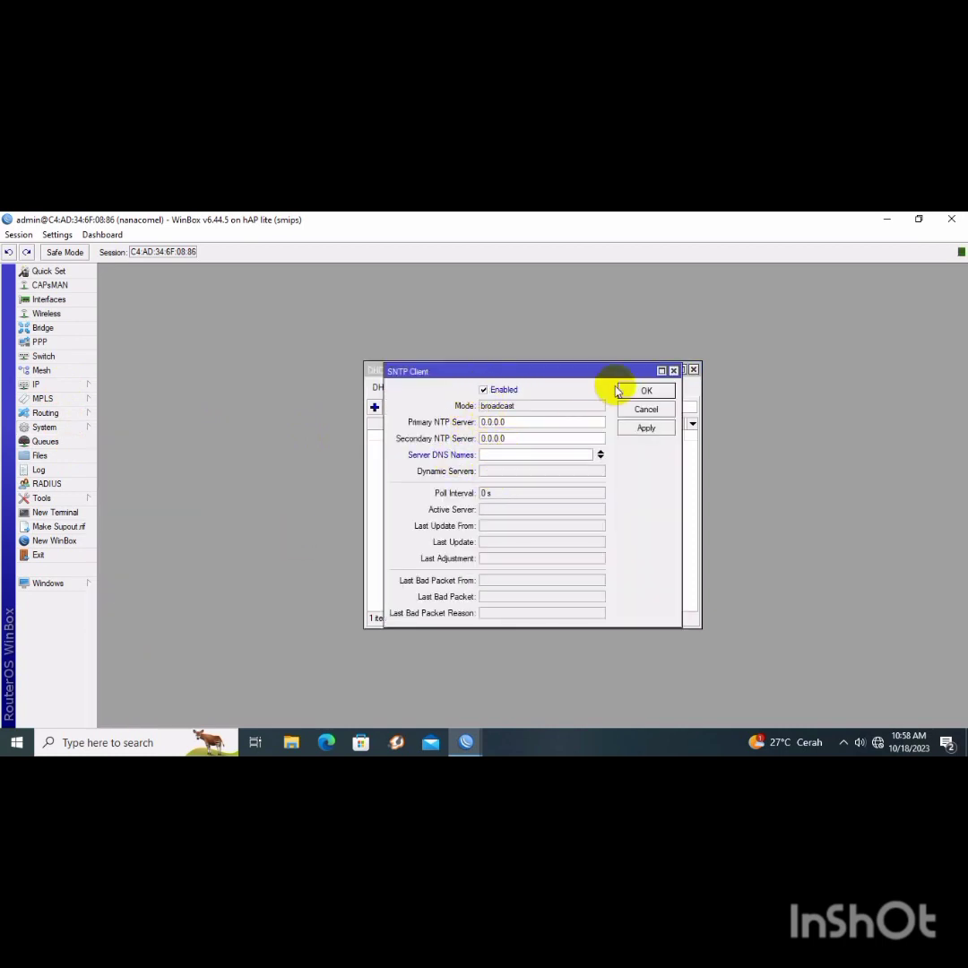
text(1)
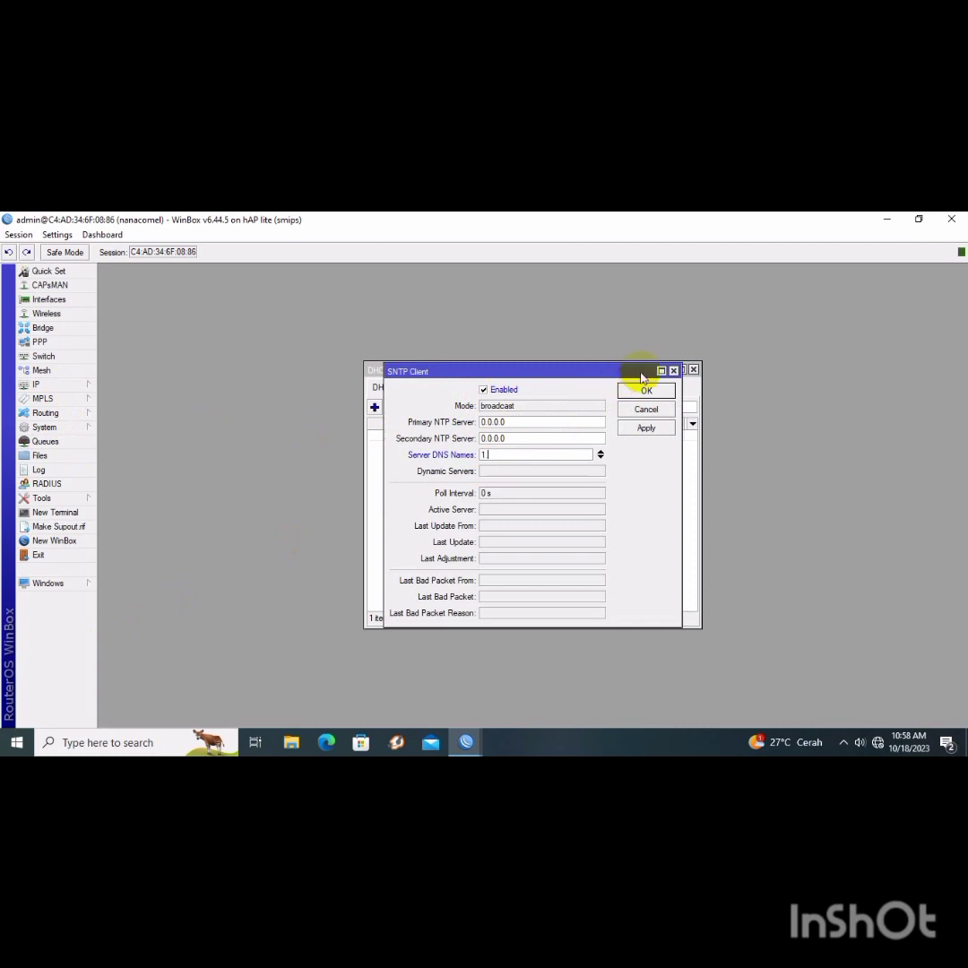
text(.id.pool.nt)
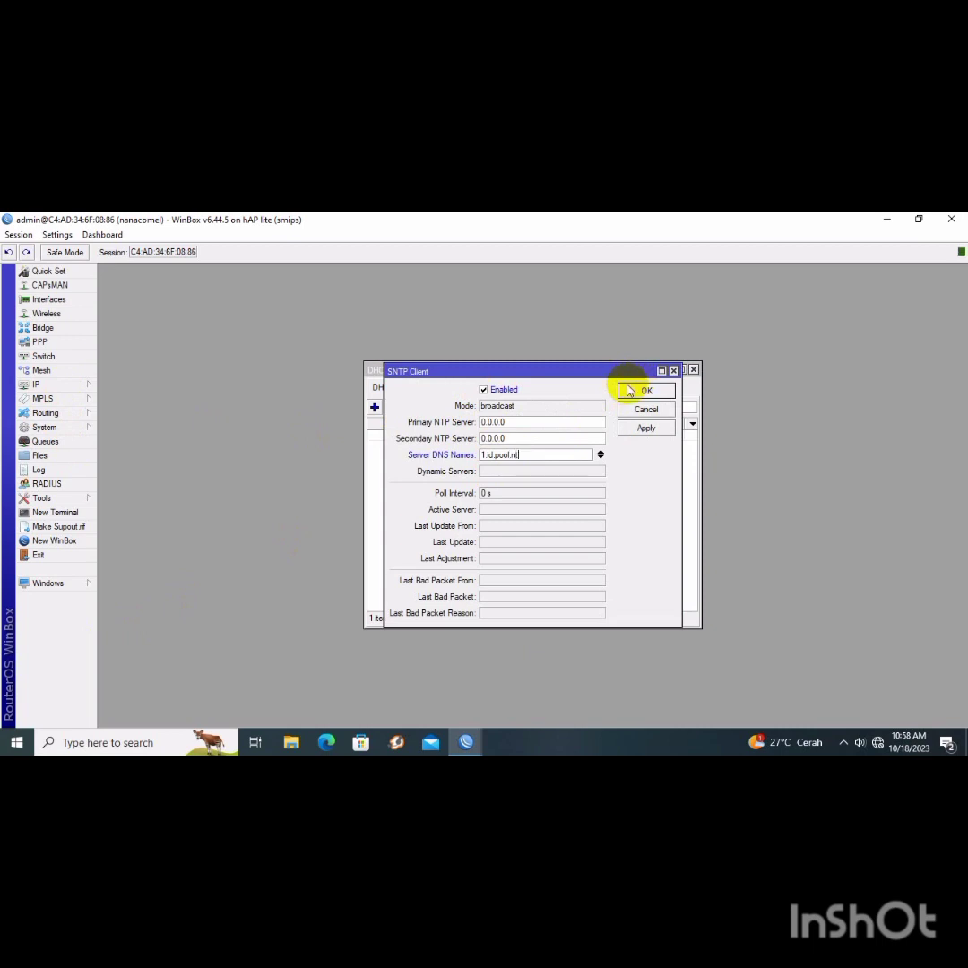
text(p.org)
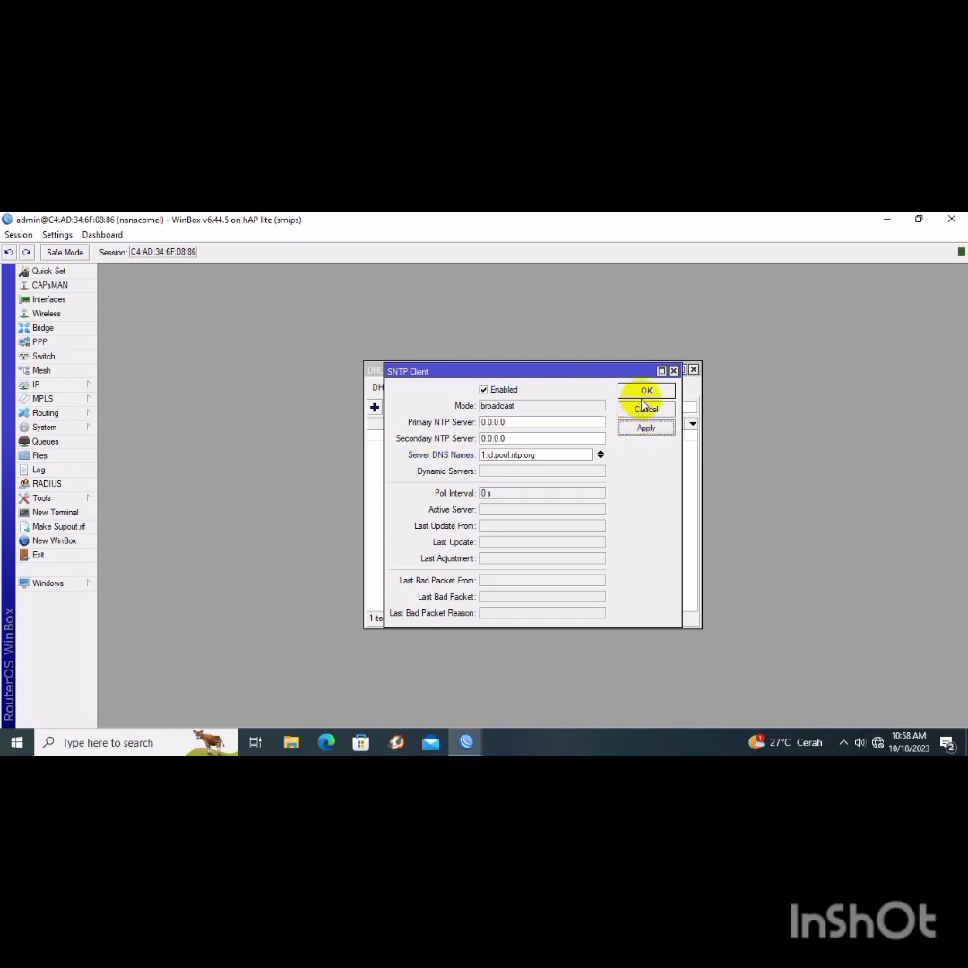
click(645, 391)
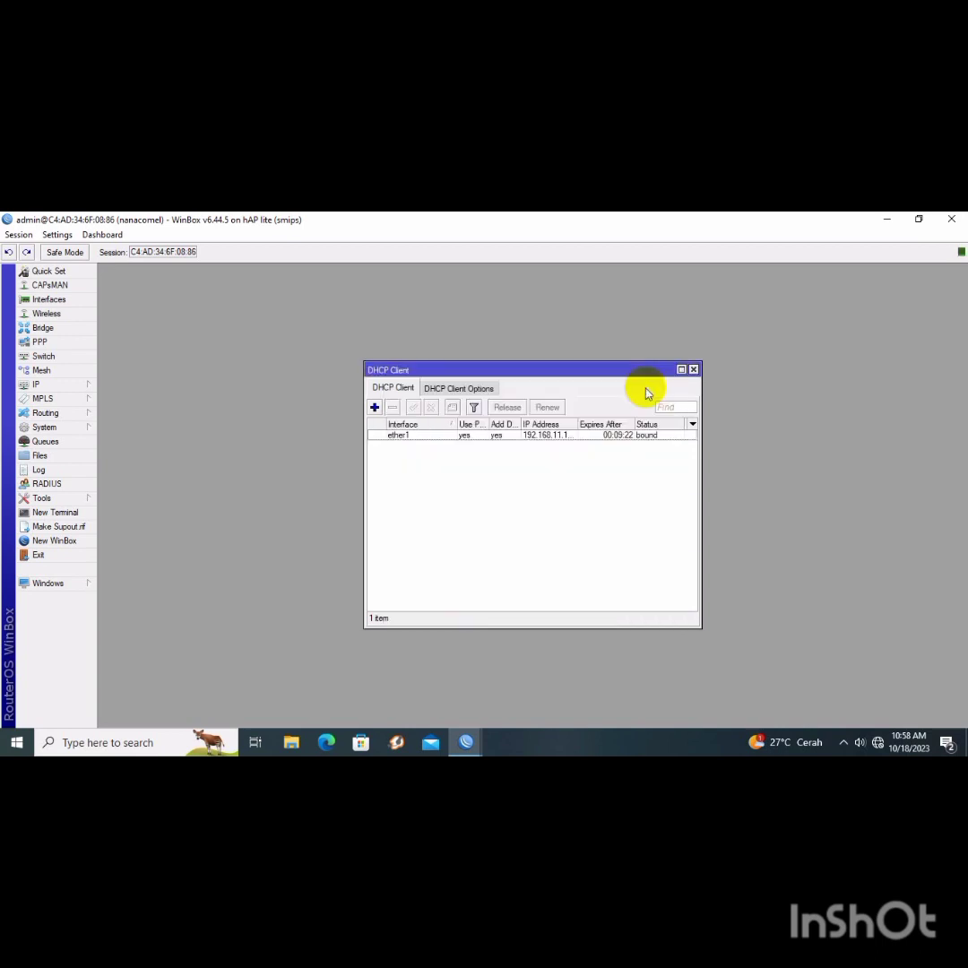
- Enable the web proxy on port 8080 and set its cache administrator to the router's identity name
click(59, 387)
click(124, 713)
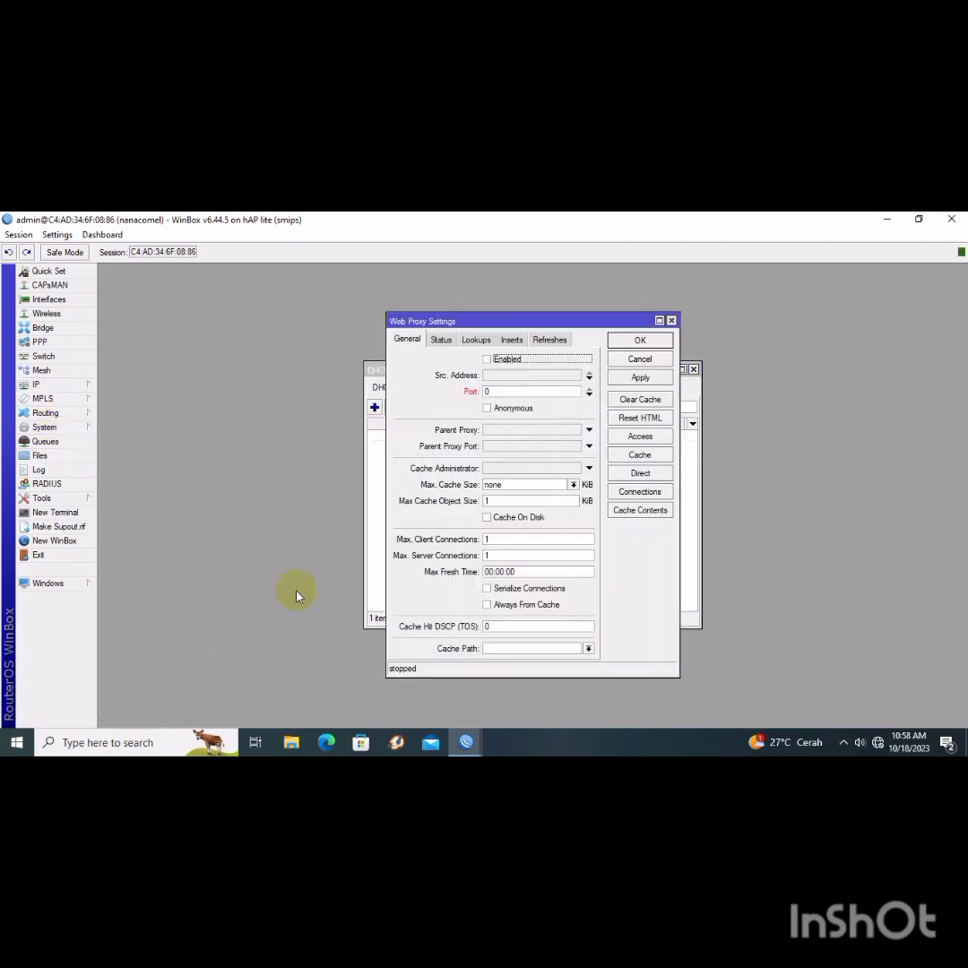
click(494, 358)
click(504, 468)
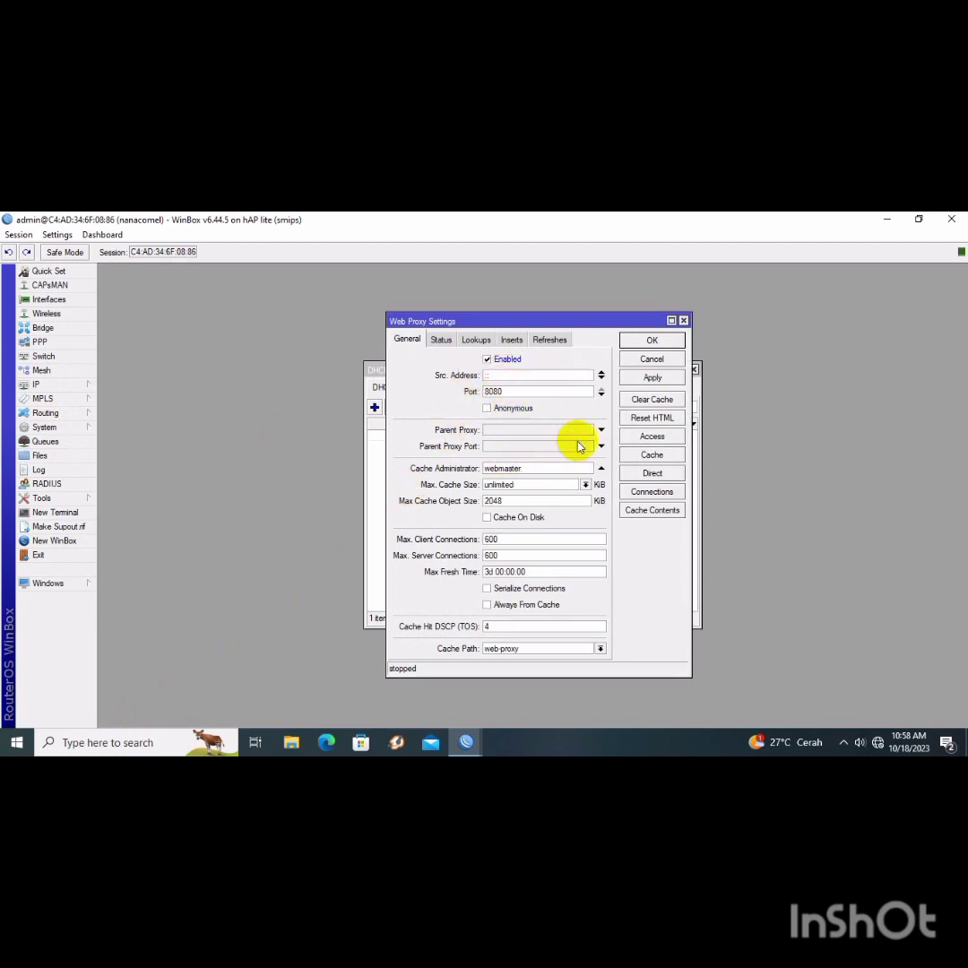
key(BackSpace)
key(BackSpace)
key(BackSpace)
key(BackSpace)
key(BackSpace)
key(BackSpace)
key(BackSpace)
key(BackSpace)
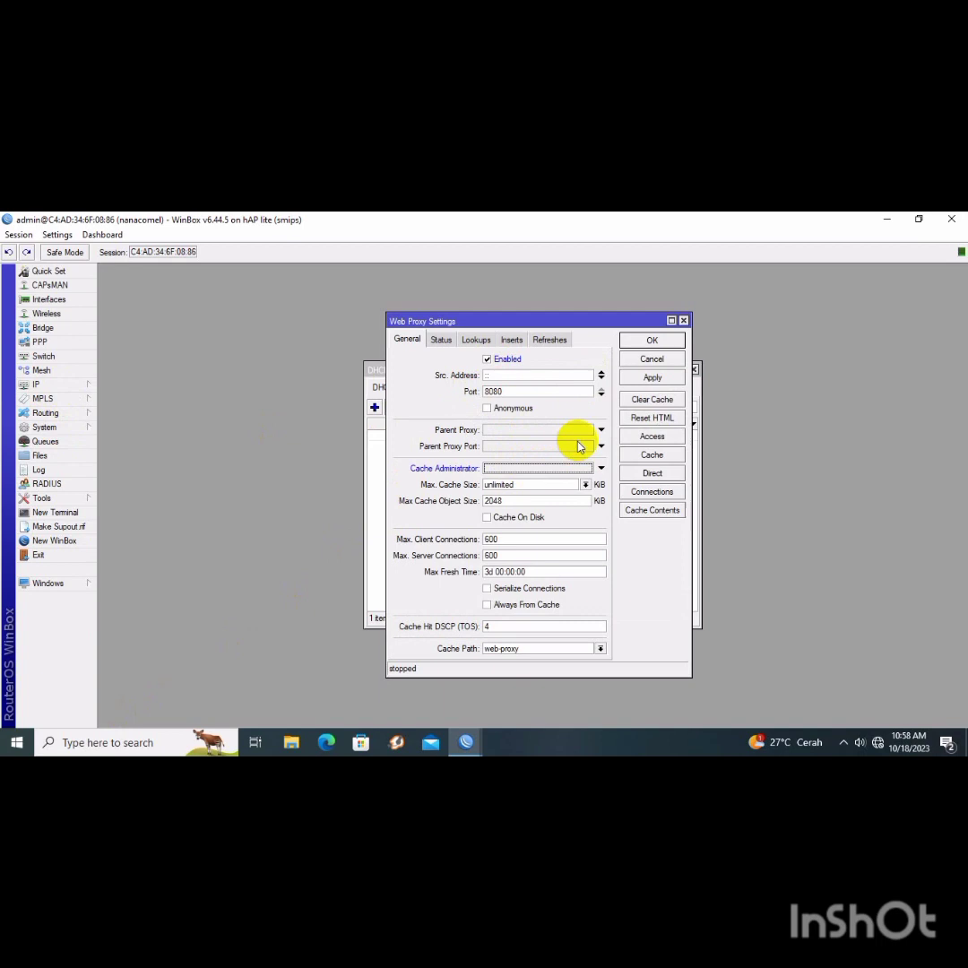
text(nanacomel)
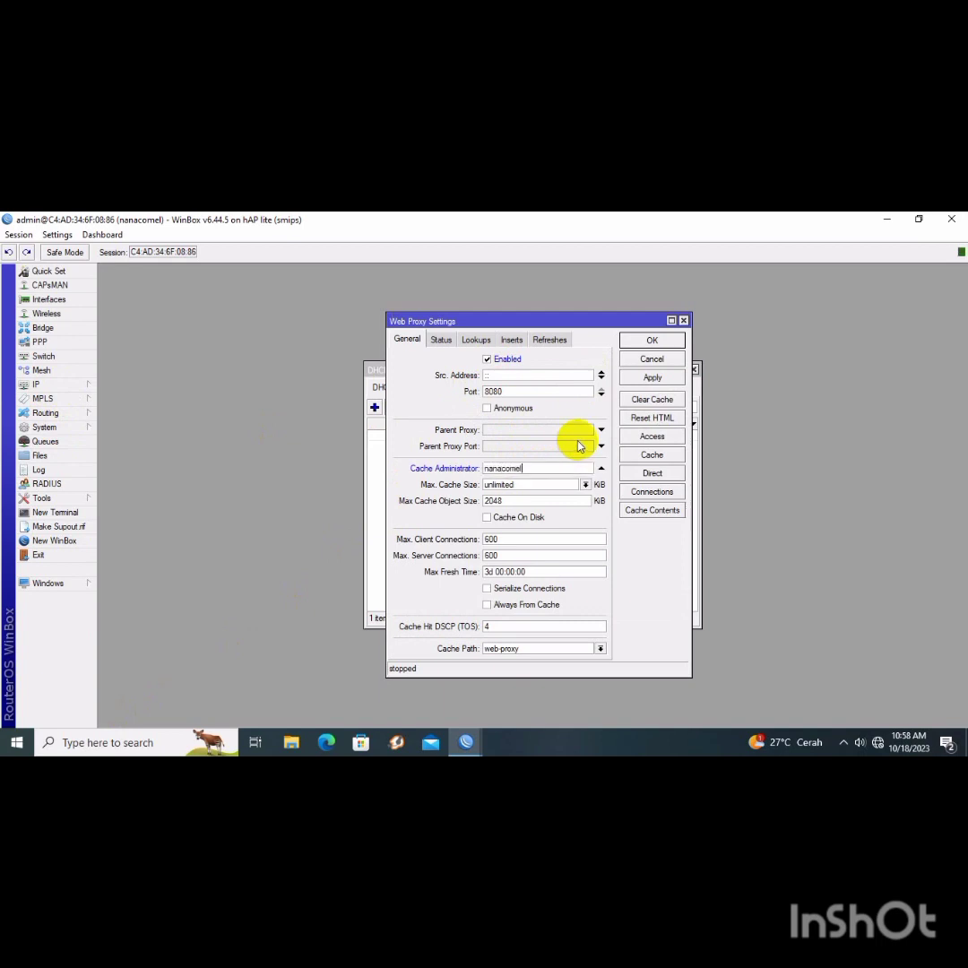
click(651, 378)
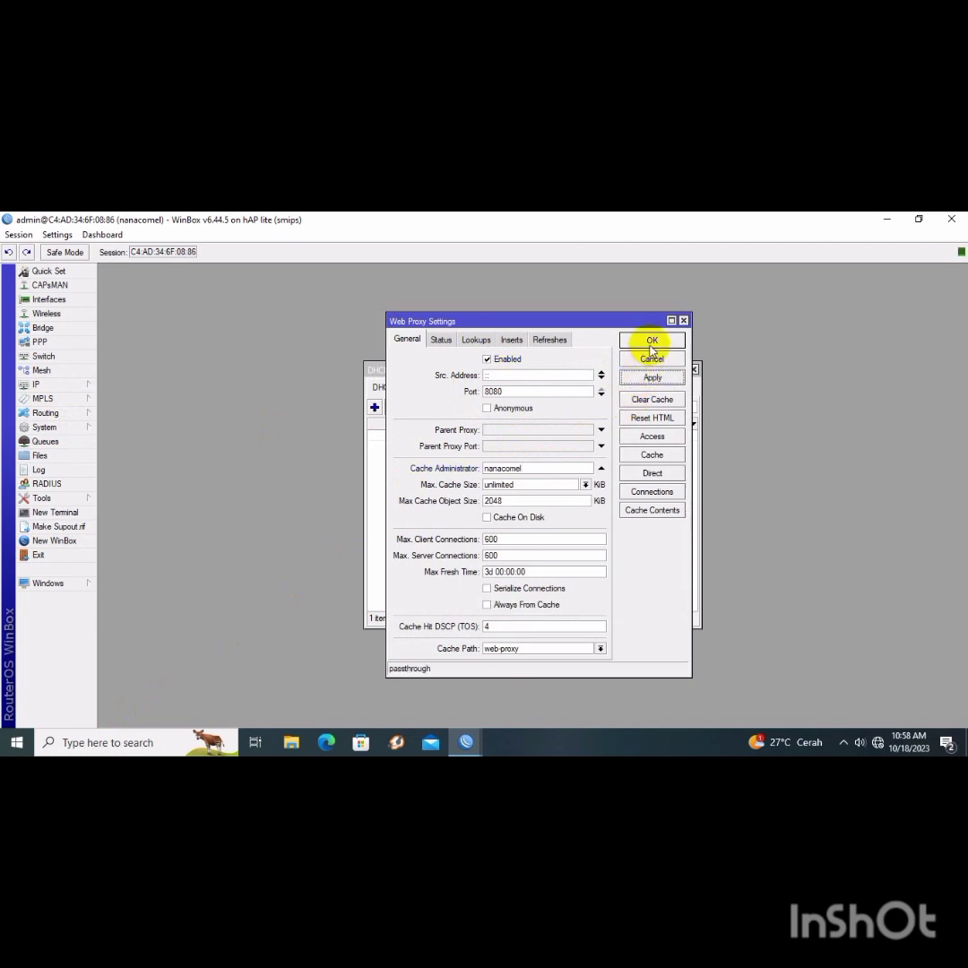
click(652, 341)
- Add the IP address 192.168.100.1/24 to interface ether2
click(40, 383)
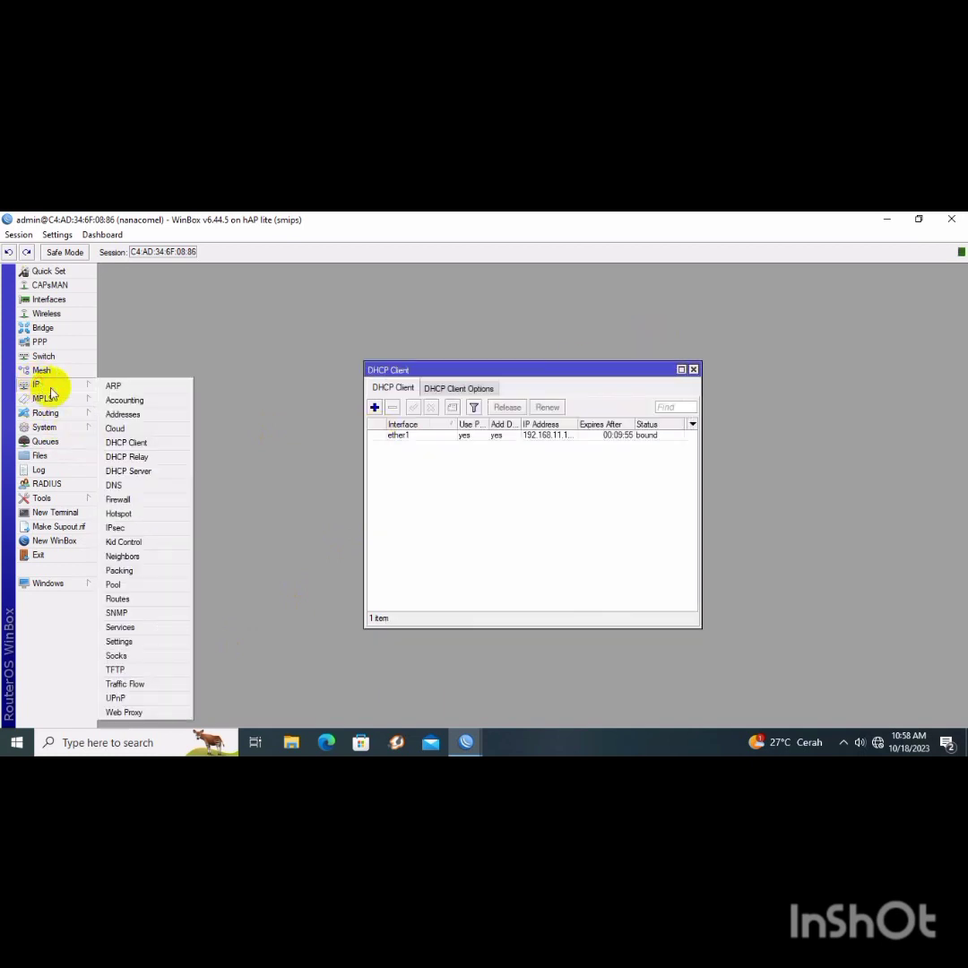
click(125, 414)
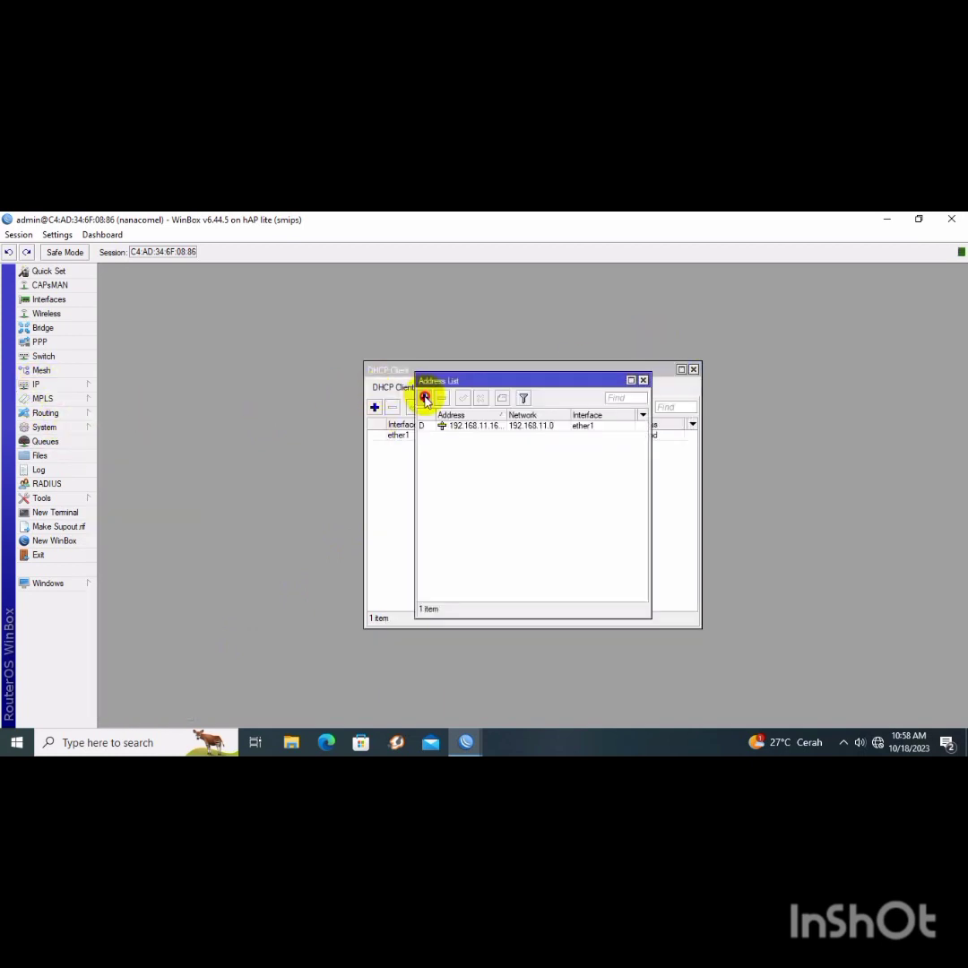
click(425, 398)
key(BackSpace)
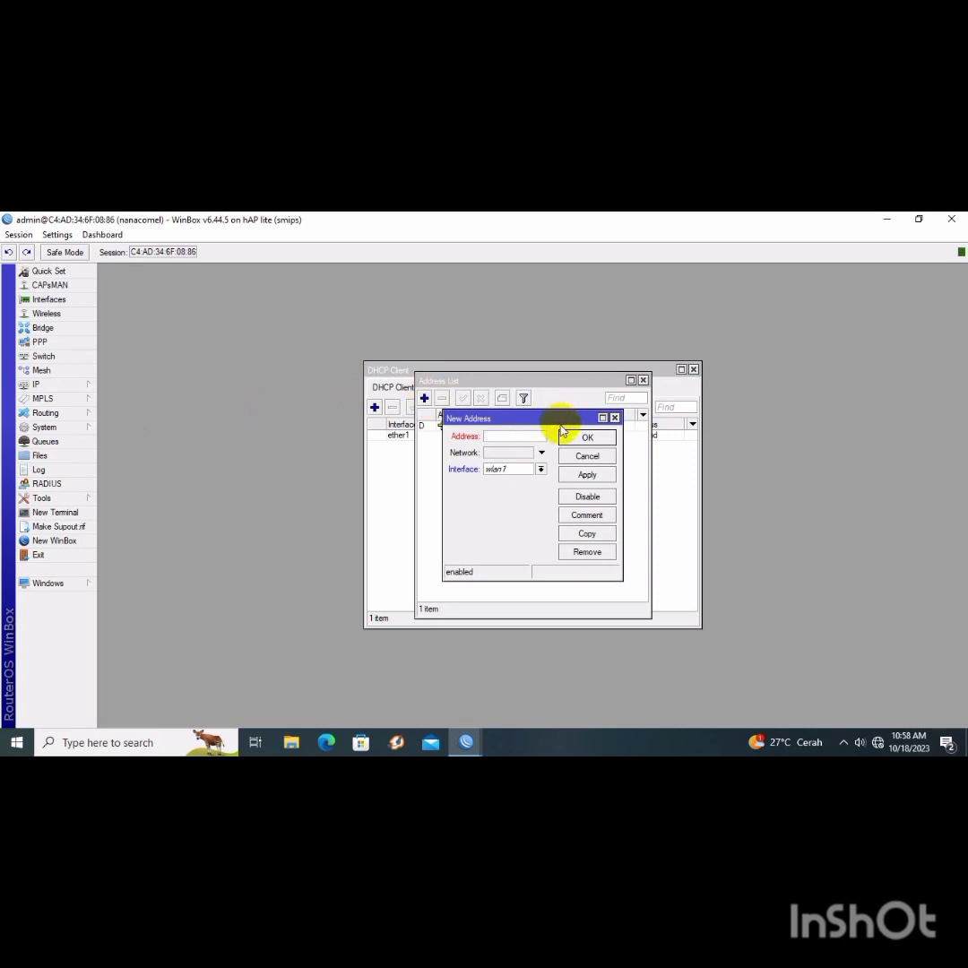
text(192.168.1)
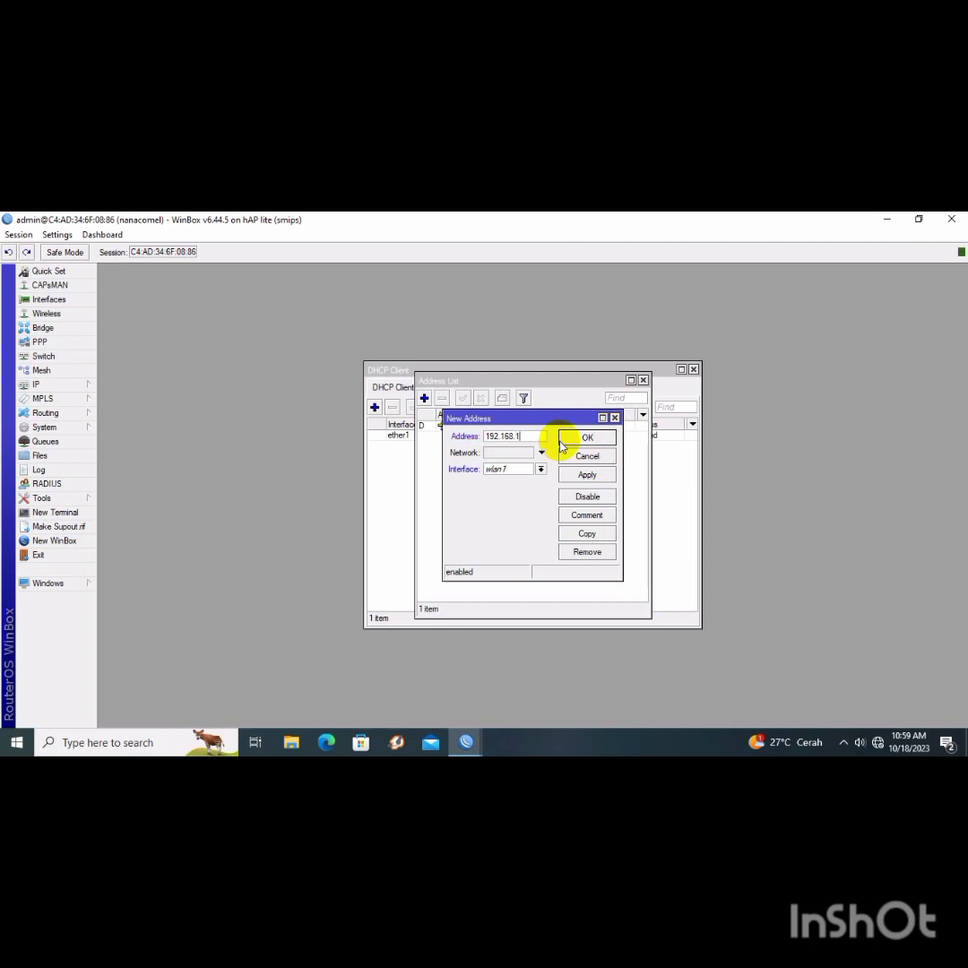
text(00.1/24)
click(541, 468)
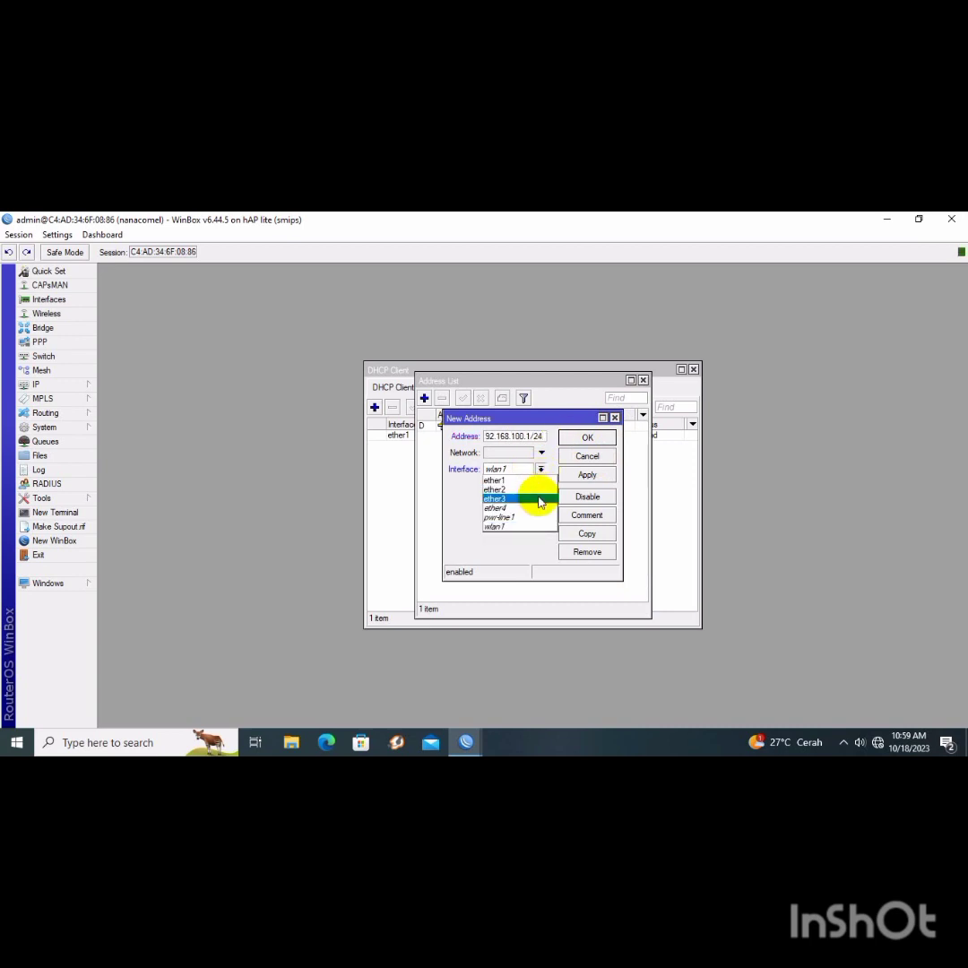
click(541, 490)
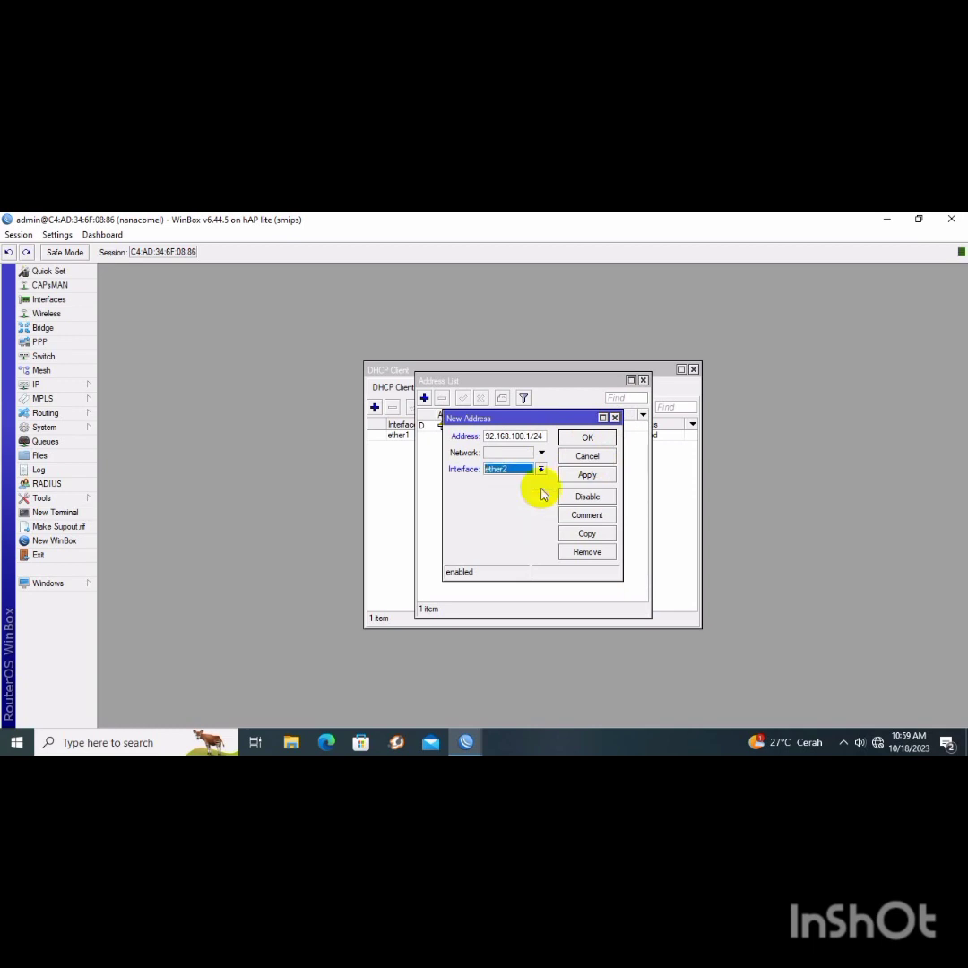
click(589, 474)
click(619, 438)
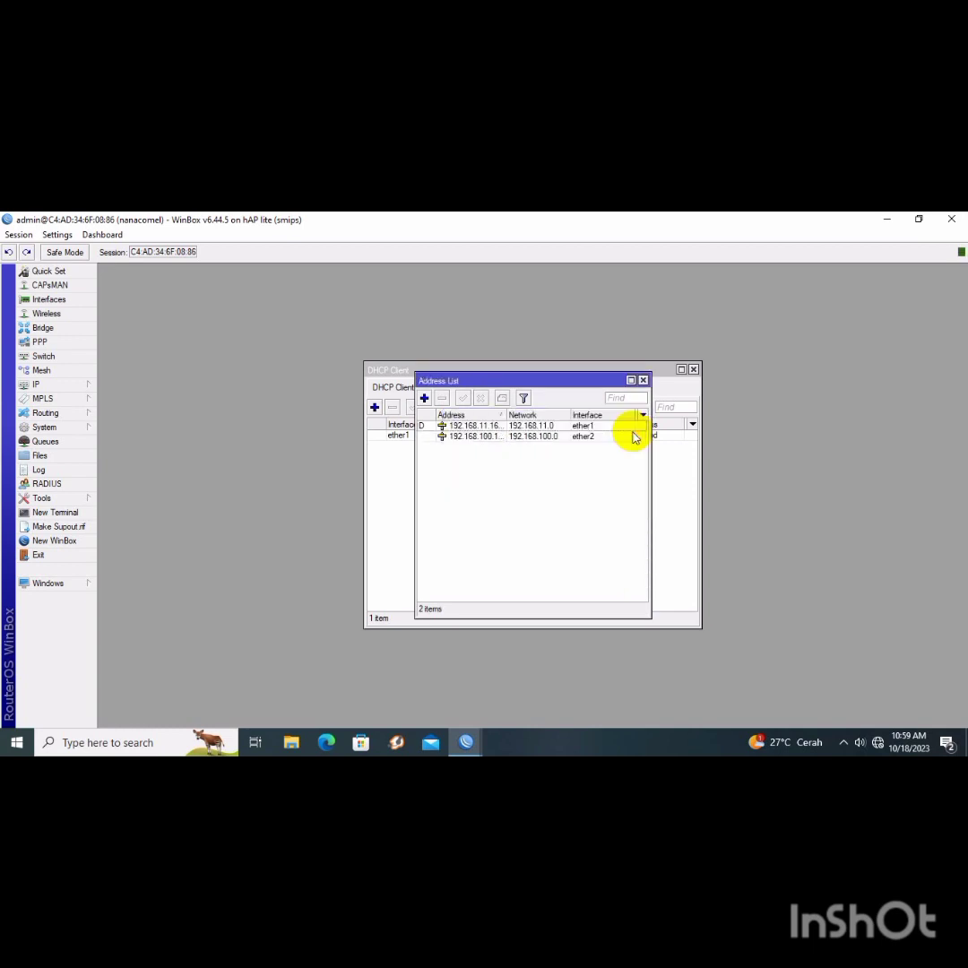
- Start the DHCP server setup wizard and choose ether2 as the server interface
click(89, 386)
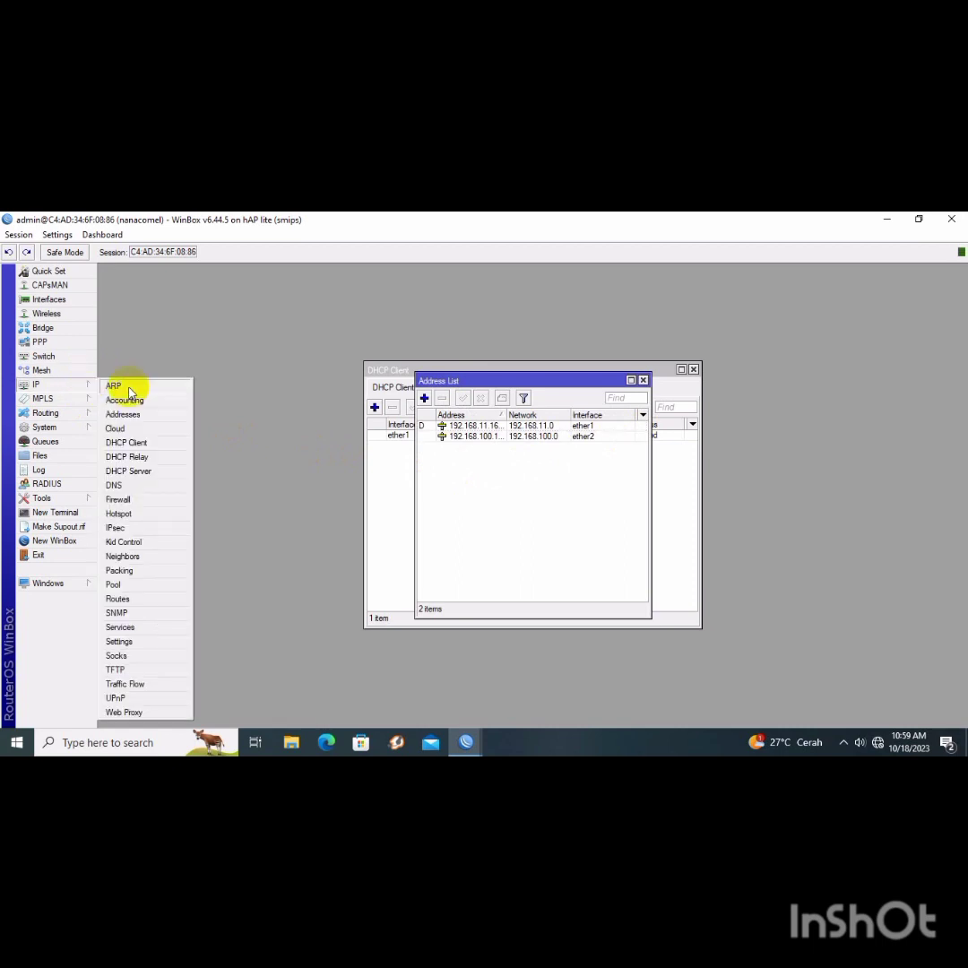
click(164, 472)
click(426, 407)
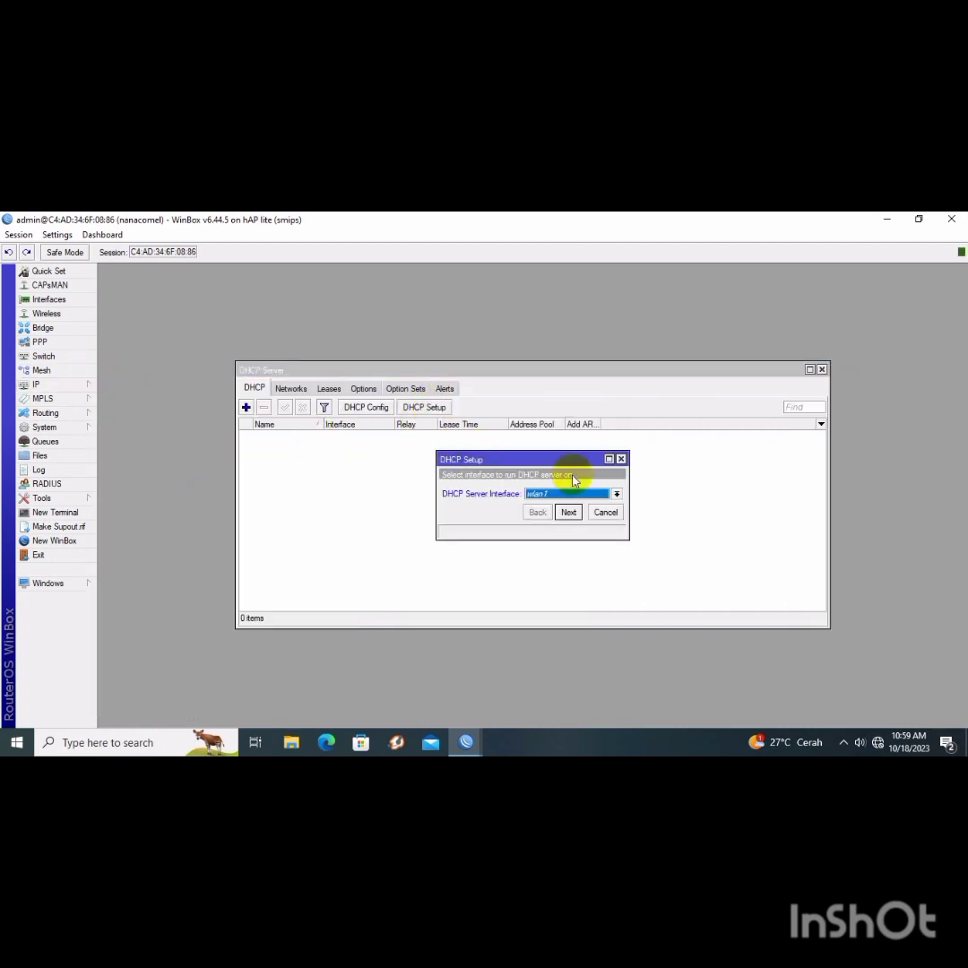
click(617, 494)
click(611, 511)
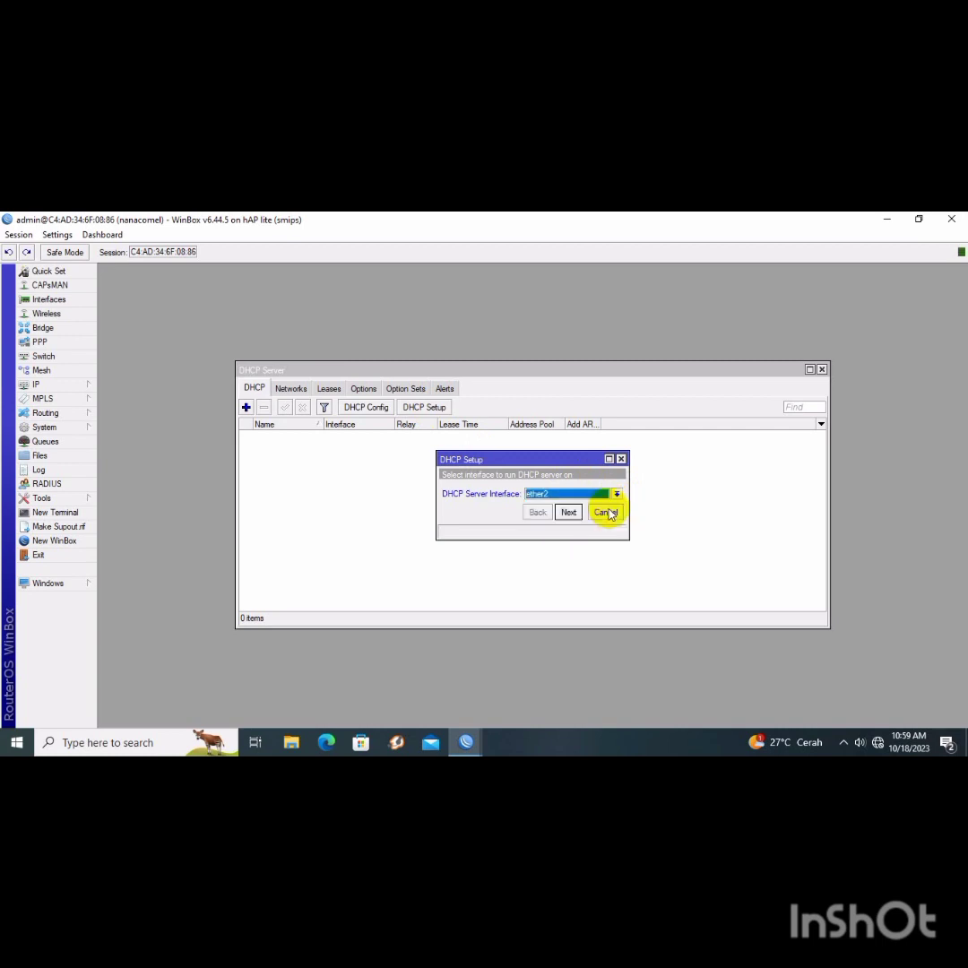
- Accept the proposed DHCP address space and gateway, and end the pool of addresses to give out at 192.168.100.25
click(567, 513)
click(568, 513)
click(568, 513)
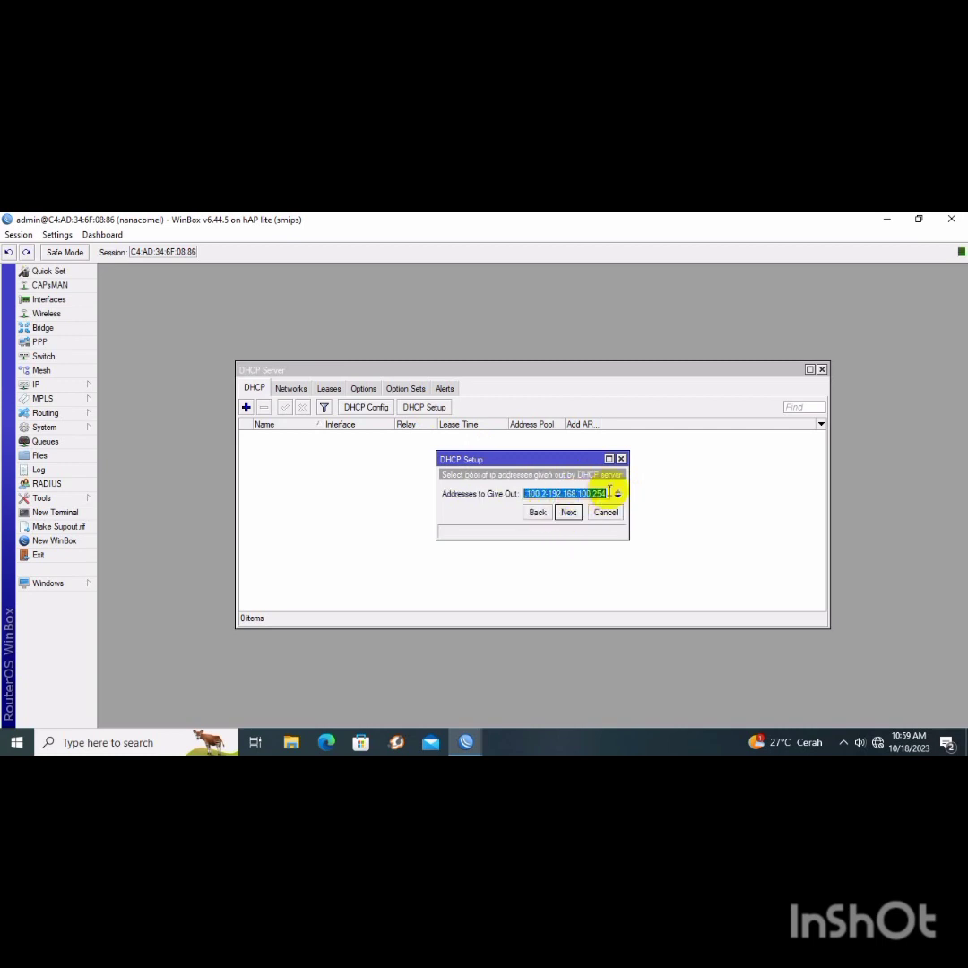
click(610, 492)
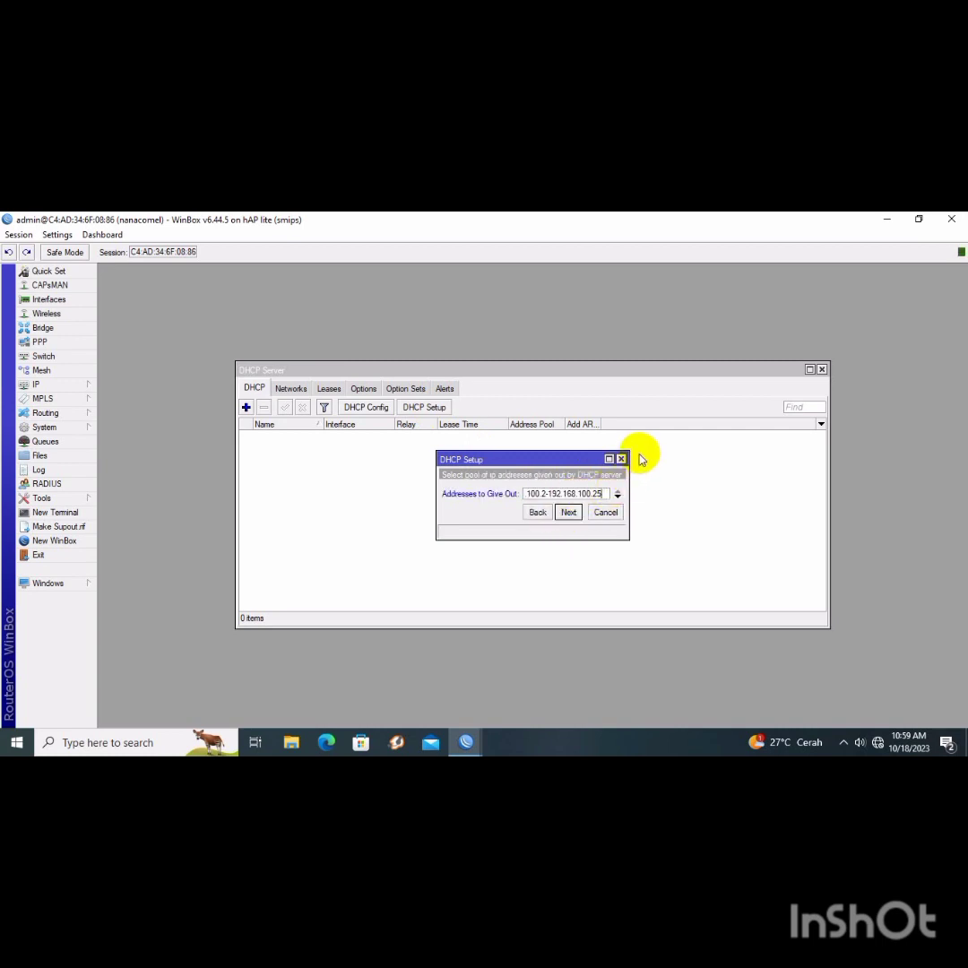
click(567, 514)
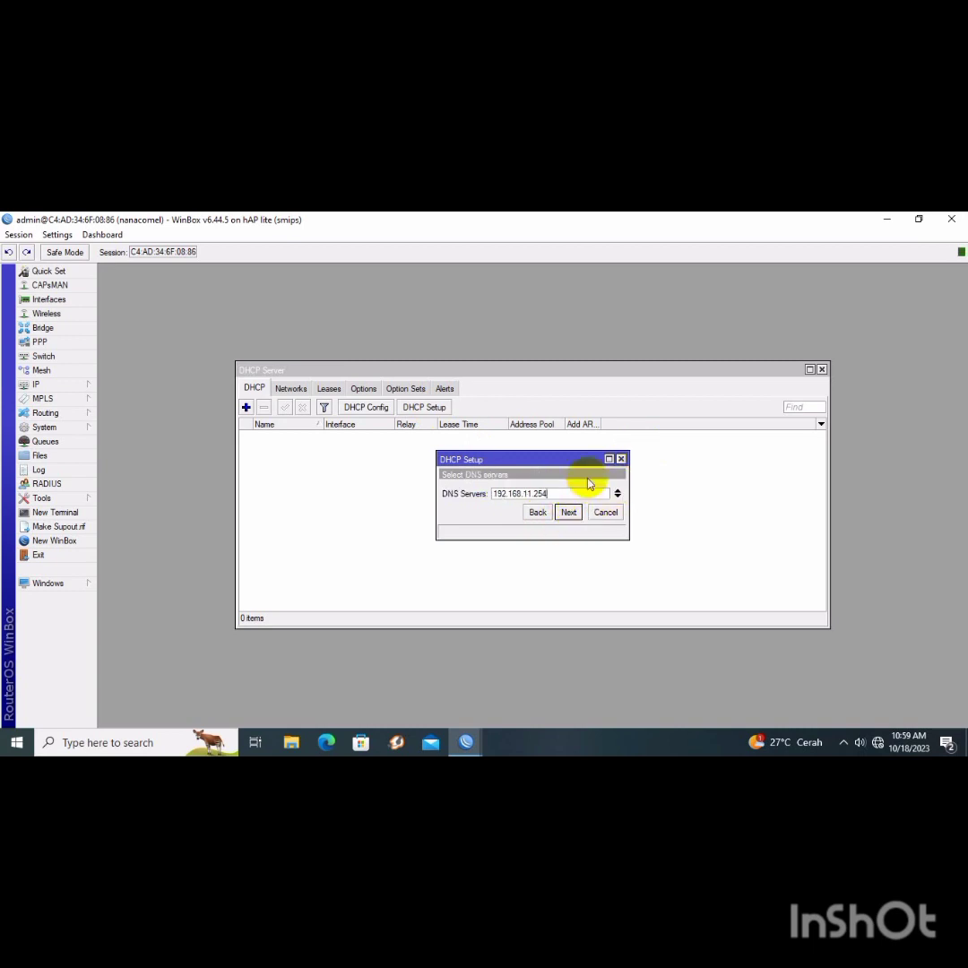
- Set the DNS server for DHCP clients to 192.168.100.1 and finish the DHCP setup with the proposed lease time
key(BackSpace)
key(BackSpace)
key(BackSpace)
key(BackSpace)
key(BackSpace)
text(00.)
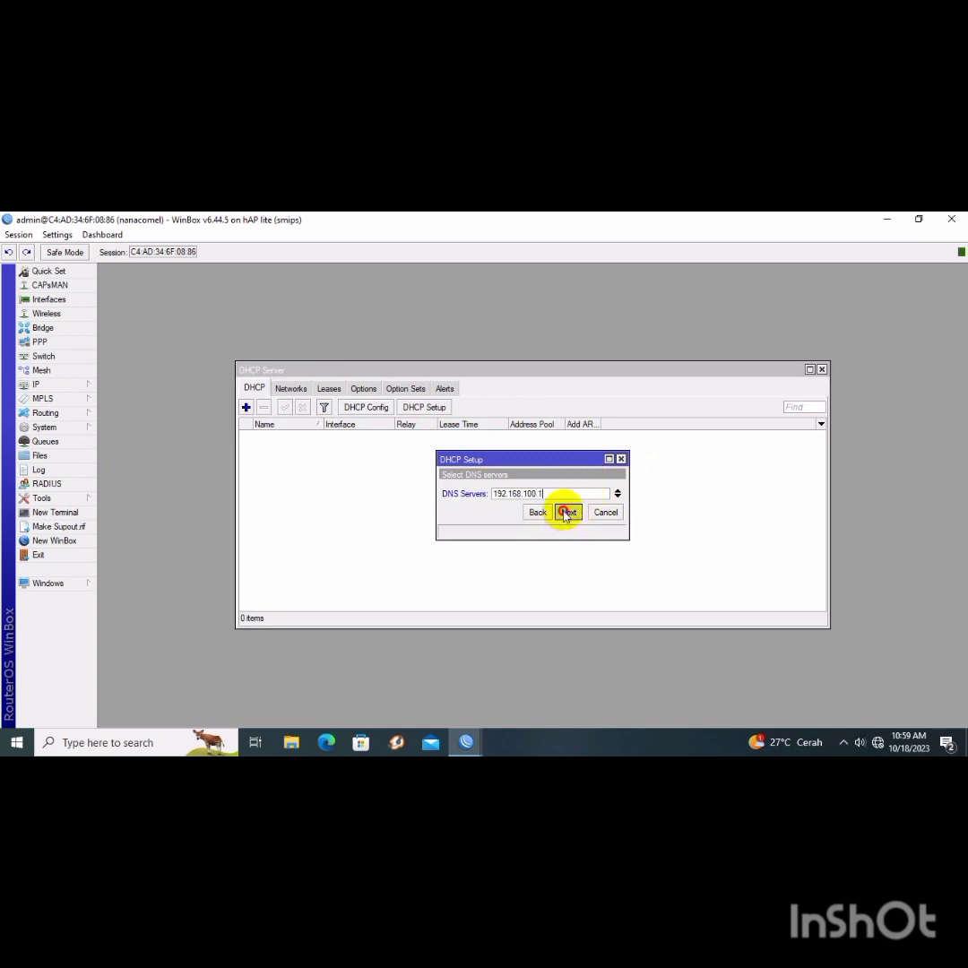
click(568, 512)
click(565, 512)
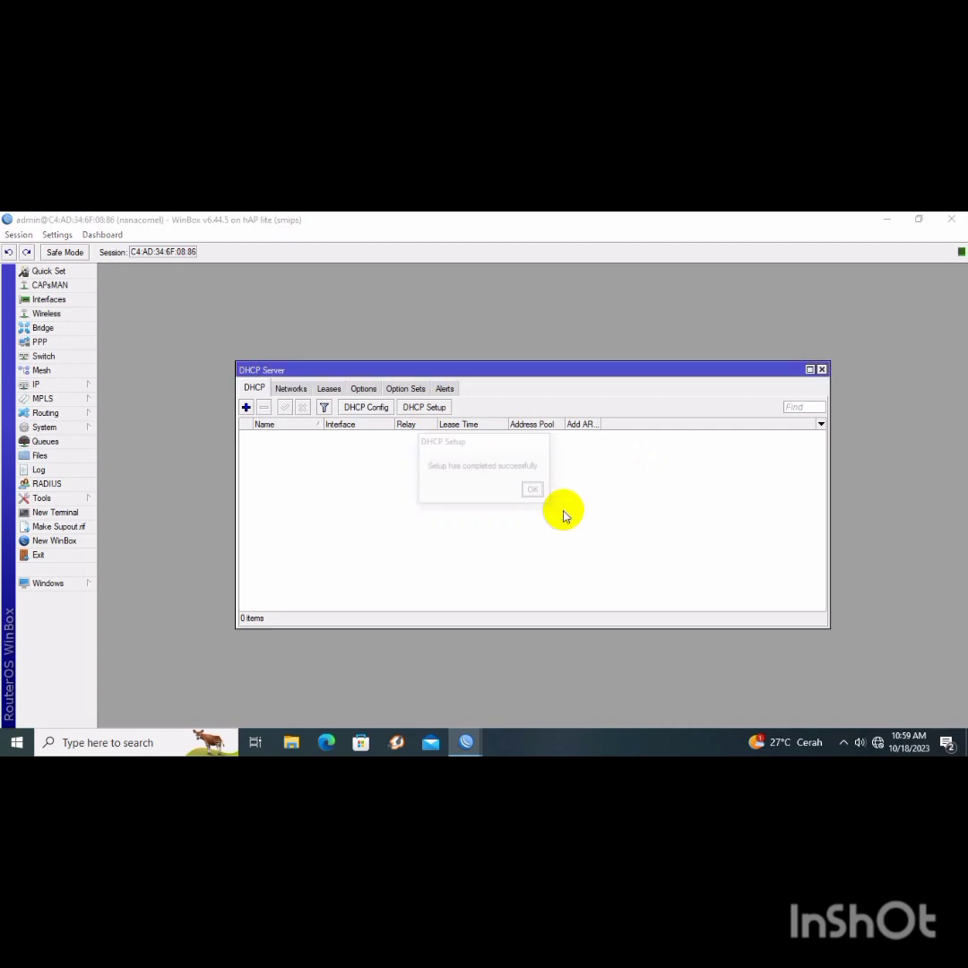
click(533, 491)
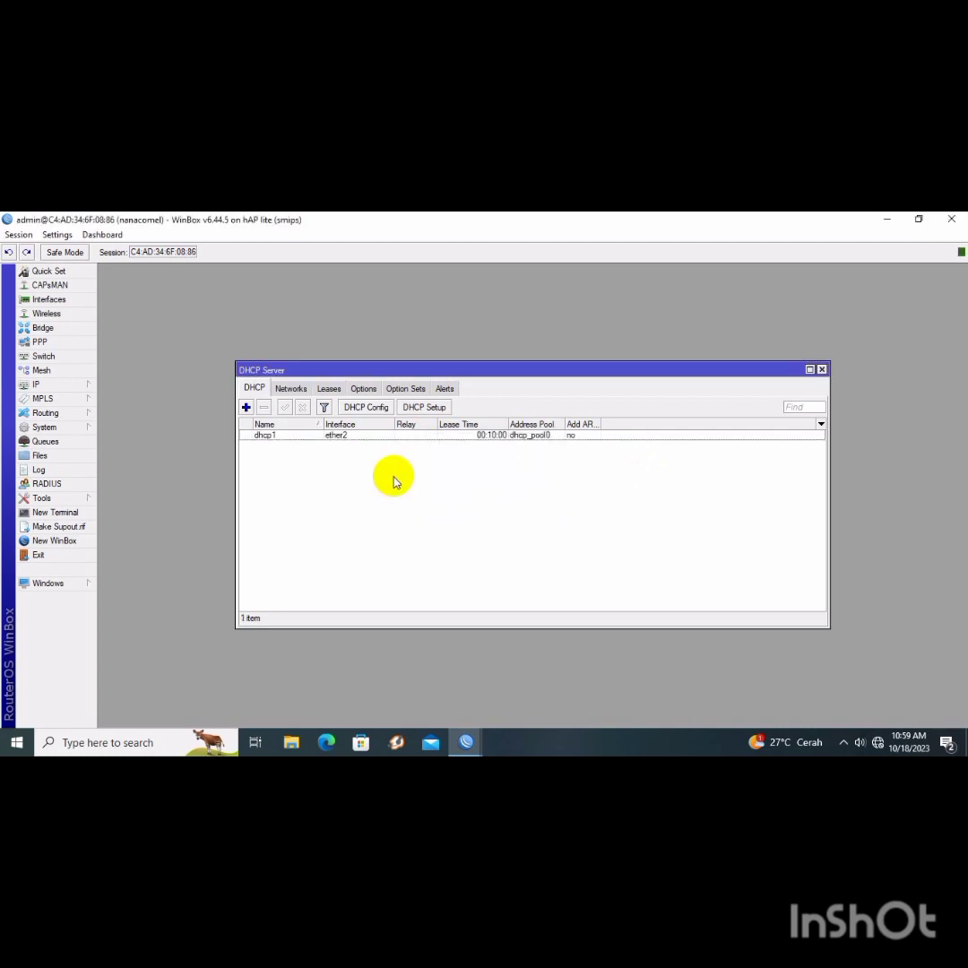
- Start a new firewall NAT rule with chain srcnat and all wireless as the outgoing interface
click(54, 383)
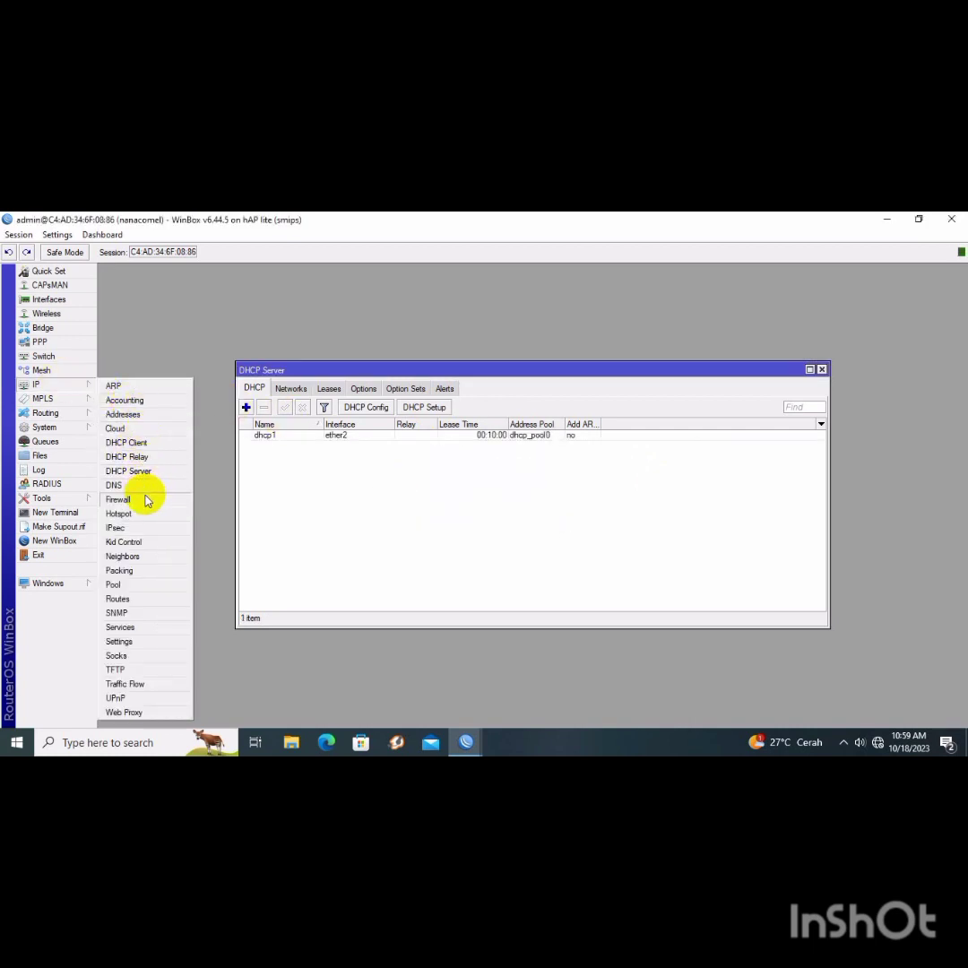
click(141, 498)
click(273, 388)
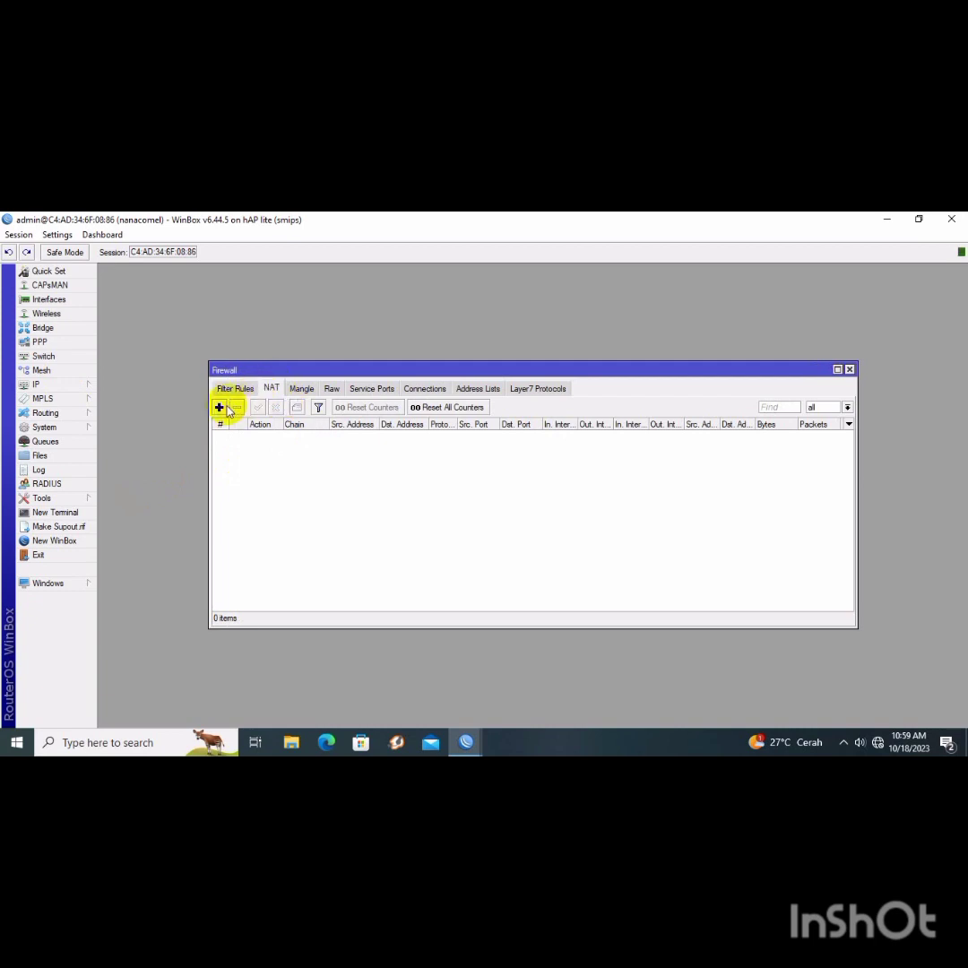
click(224, 406)
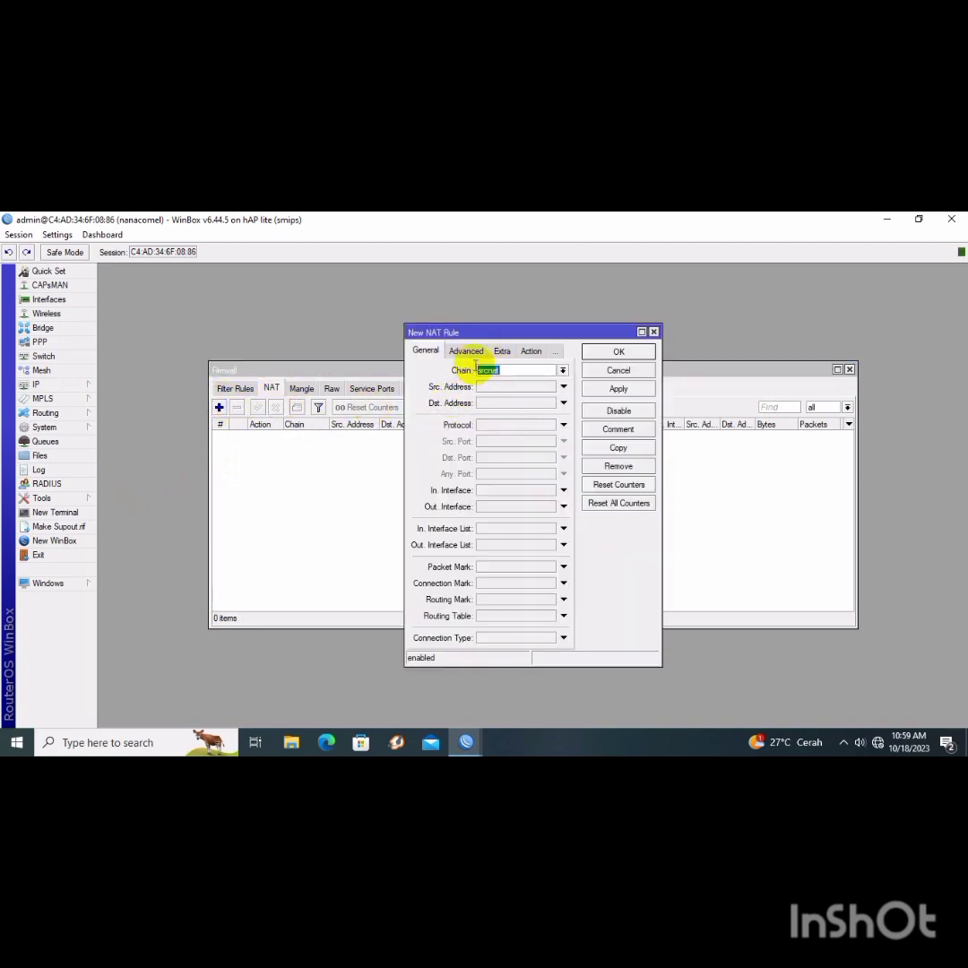
click(563, 370)
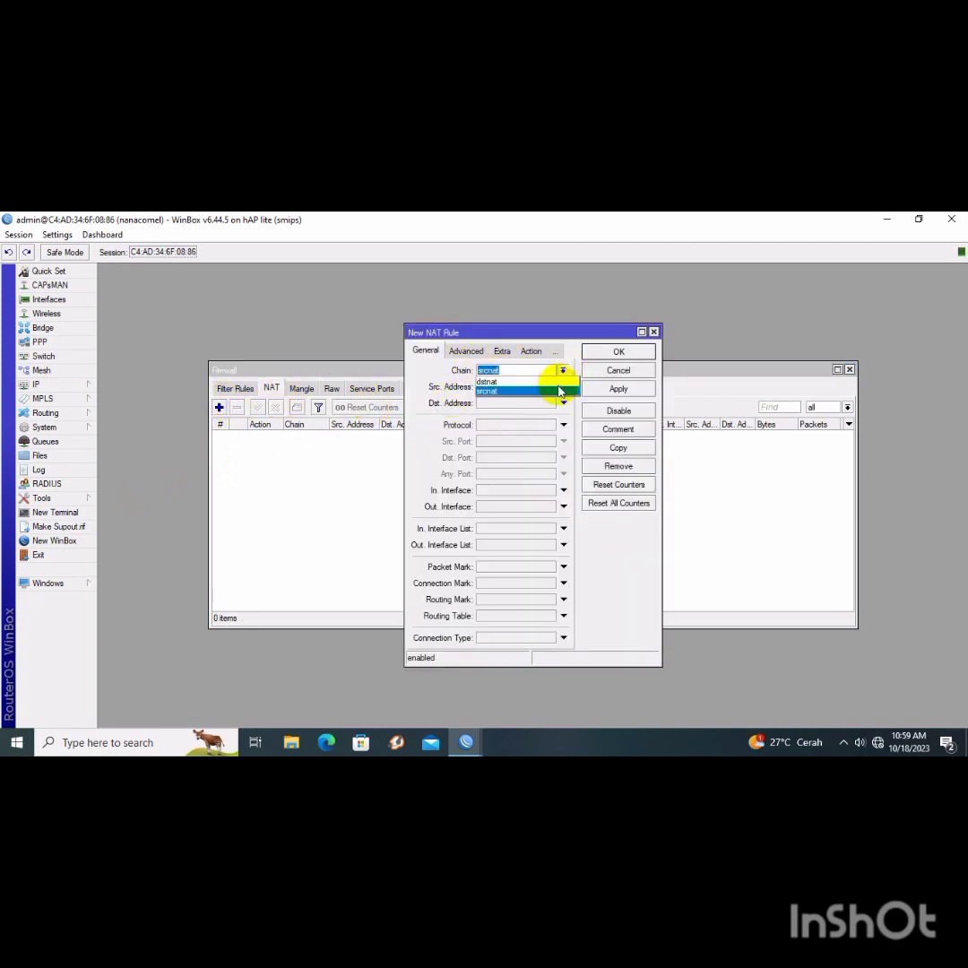
click(557, 392)
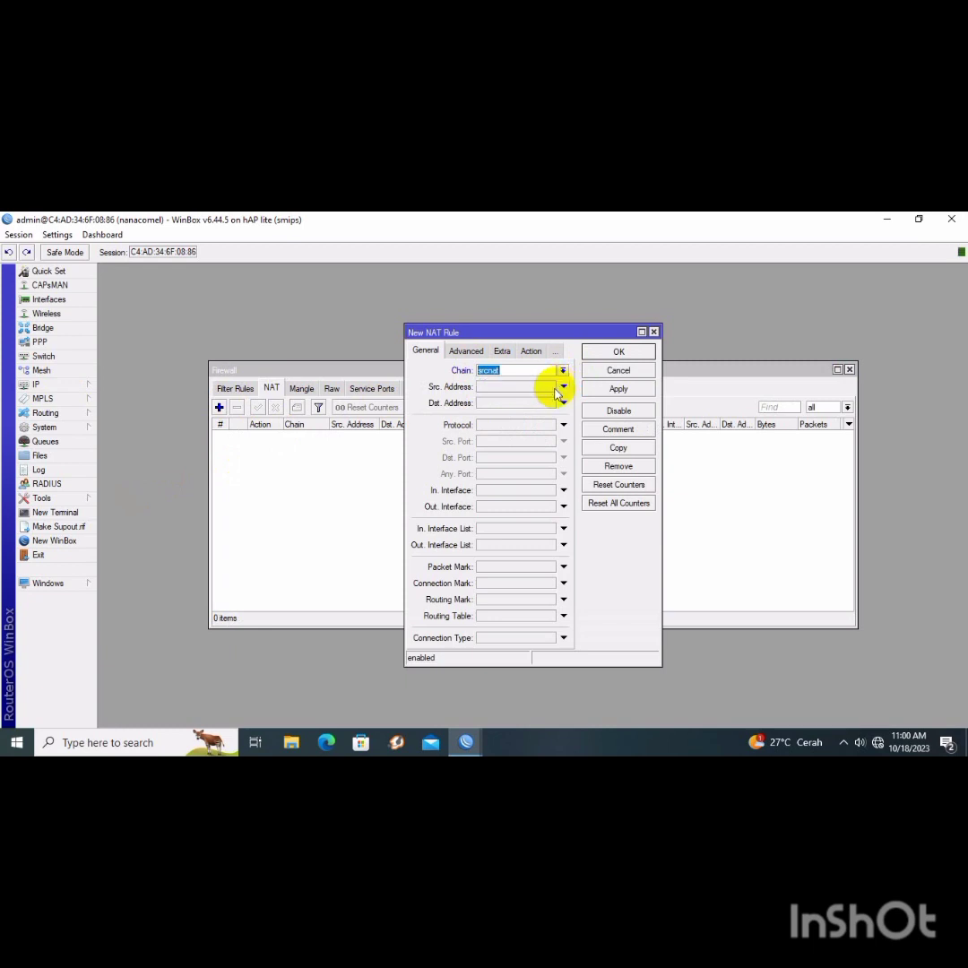
click(507, 507)
click(554, 507)
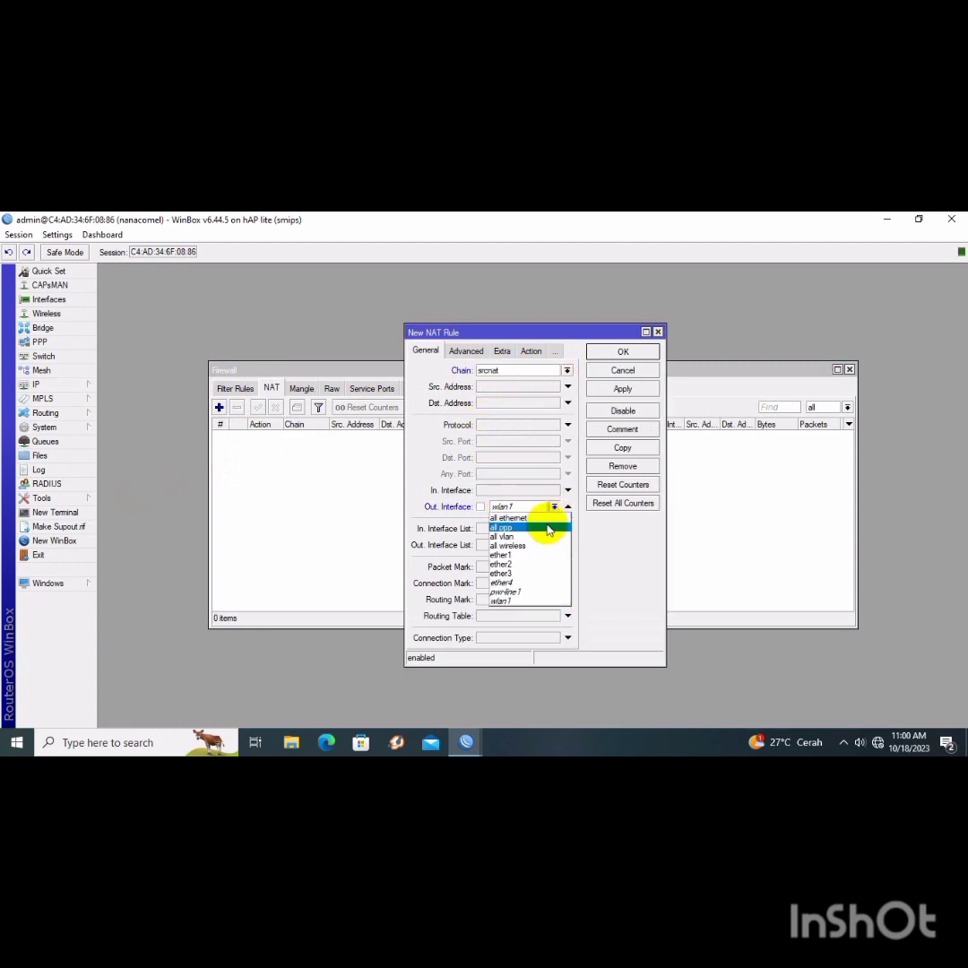
click(546, 555)
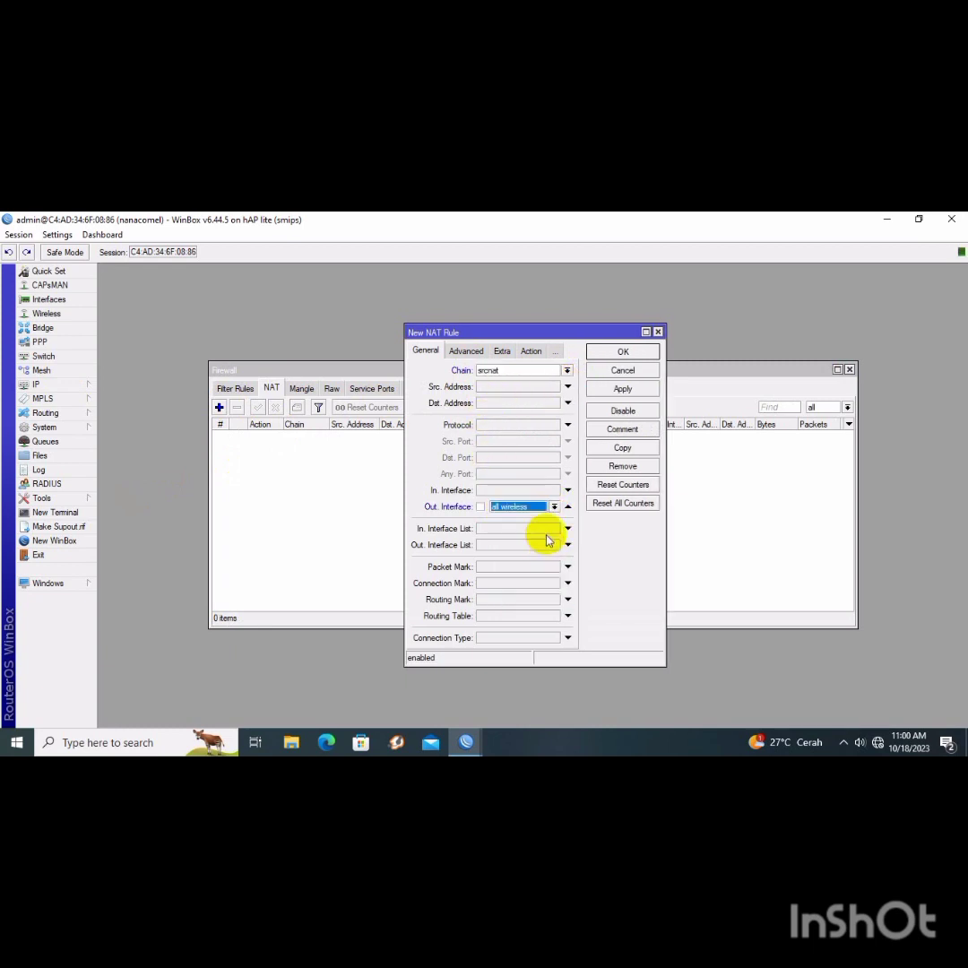
- Set the NAT rule's action to masquerade and save the rule
click(530, 350)
click(568, 370)
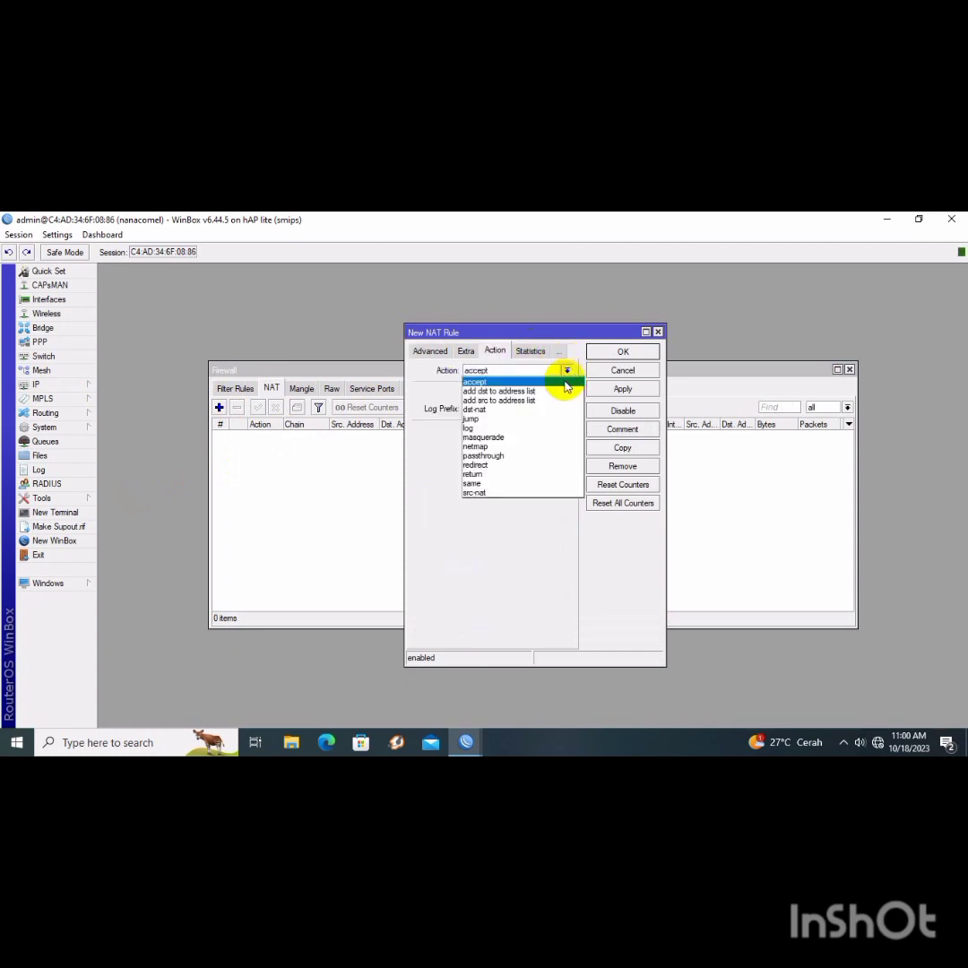
click(550, 444)
click(625, 388)
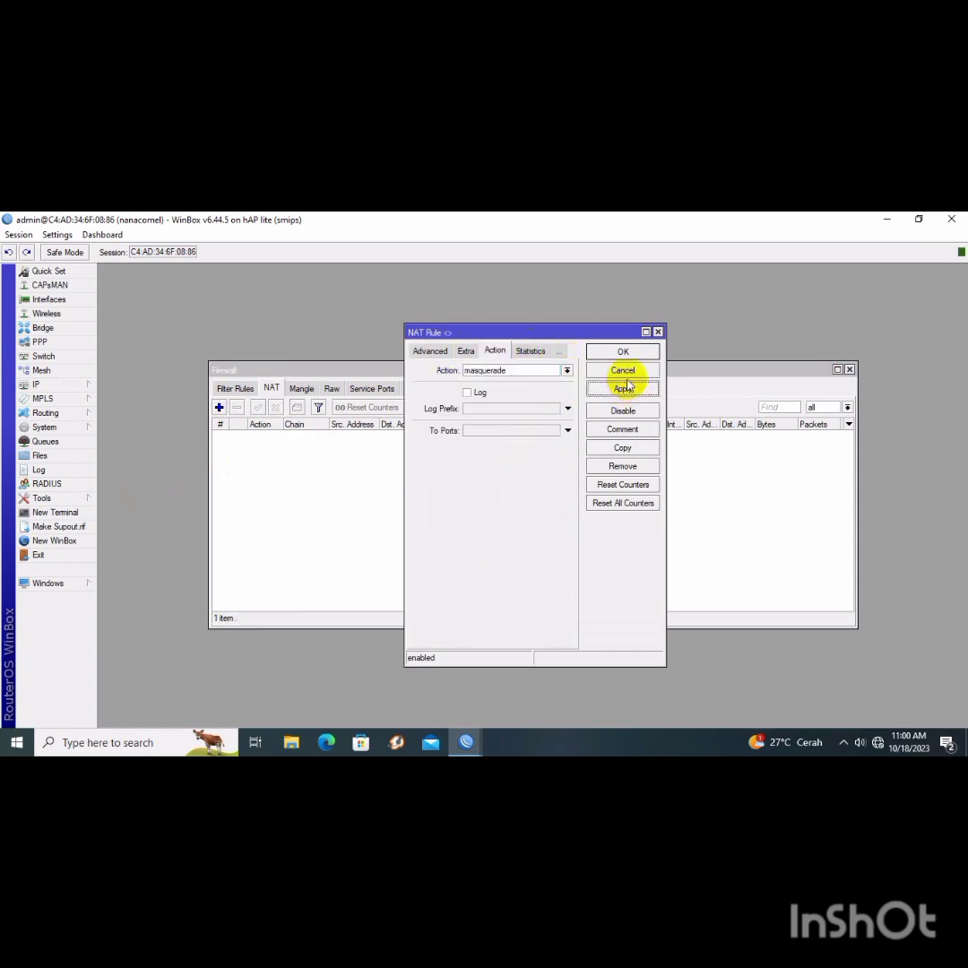
click(623, 351)
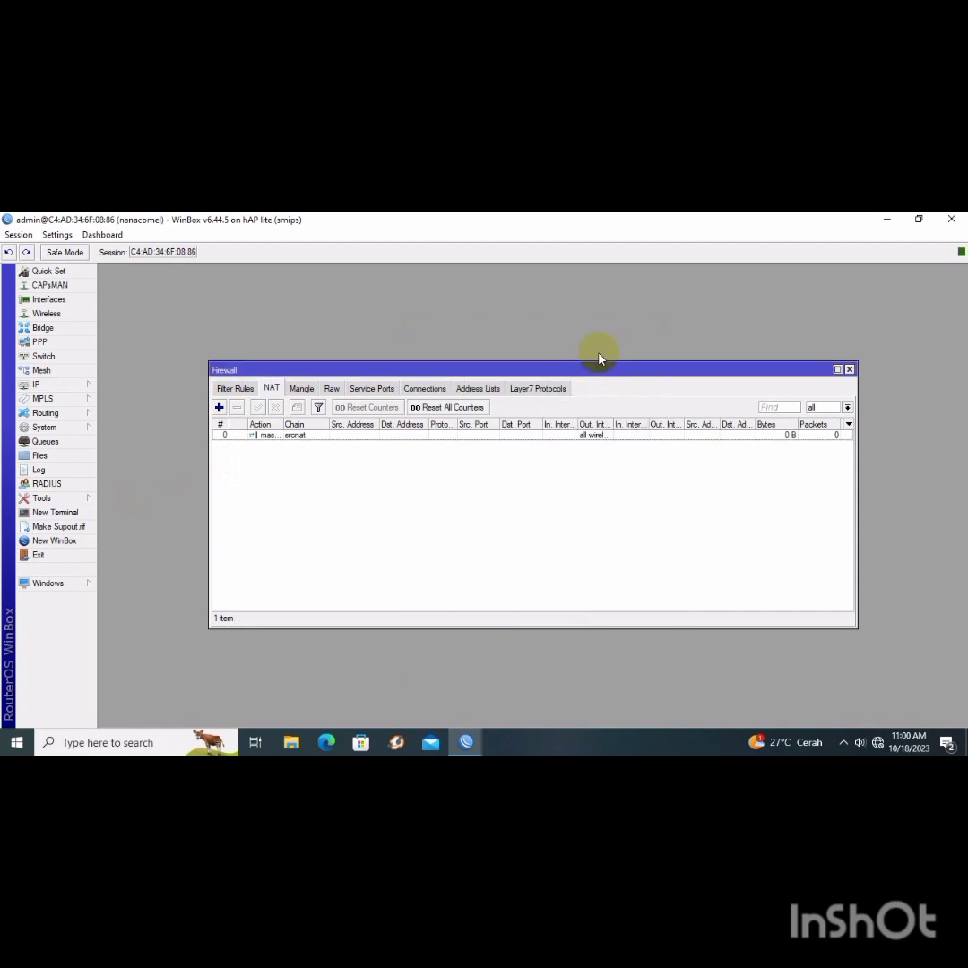
click(76, 388)
click(131, 485)
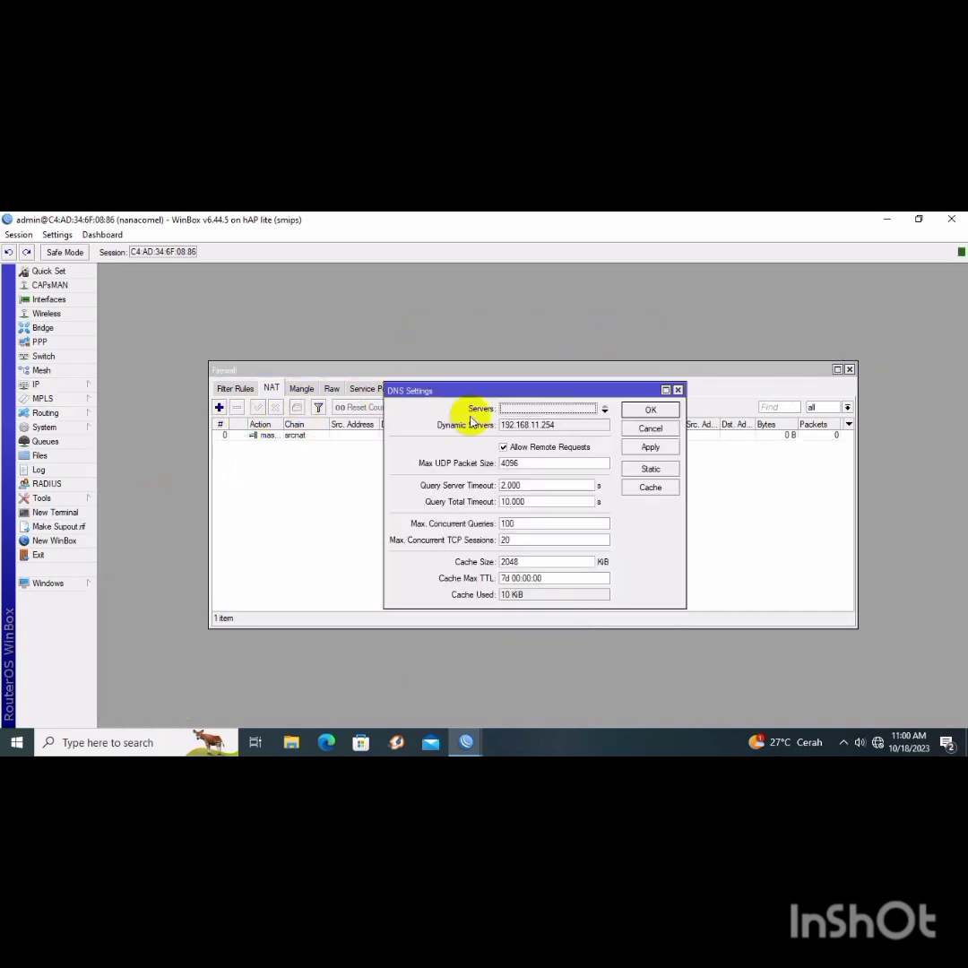
click(622, 468)
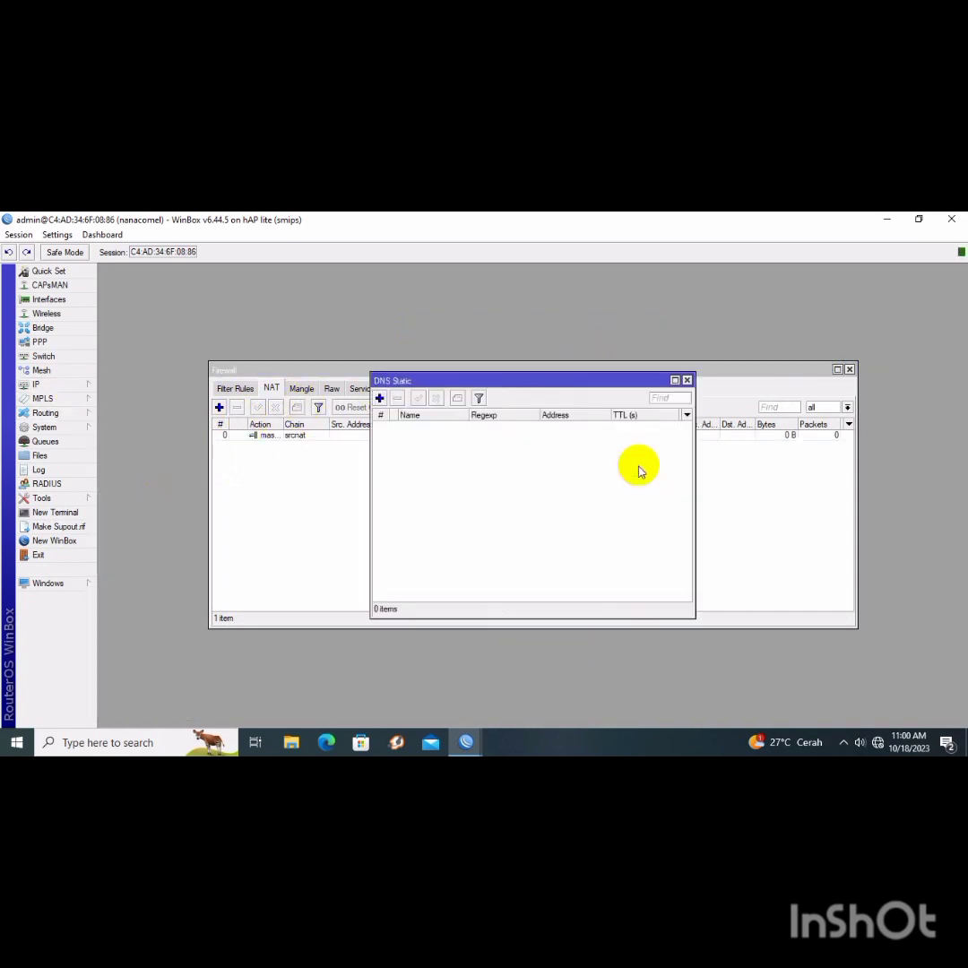
click(381, 397)
text(ww)
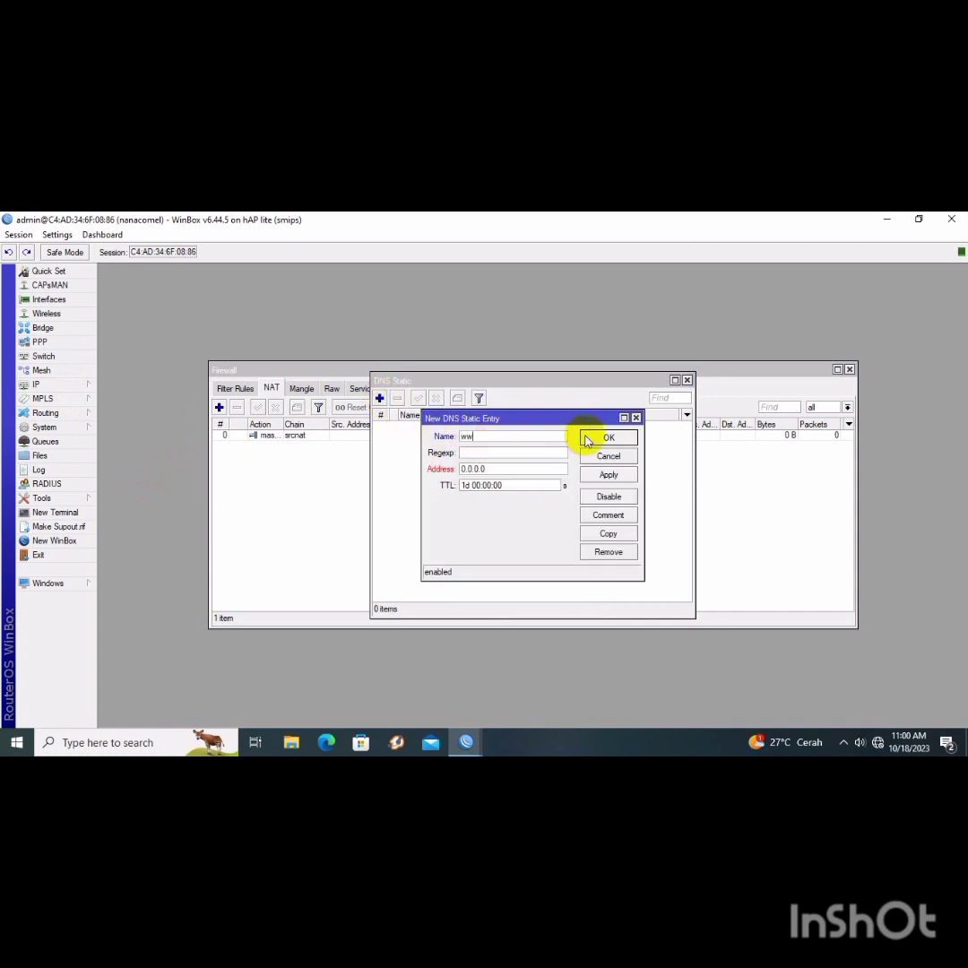
text(w.carrental.id)
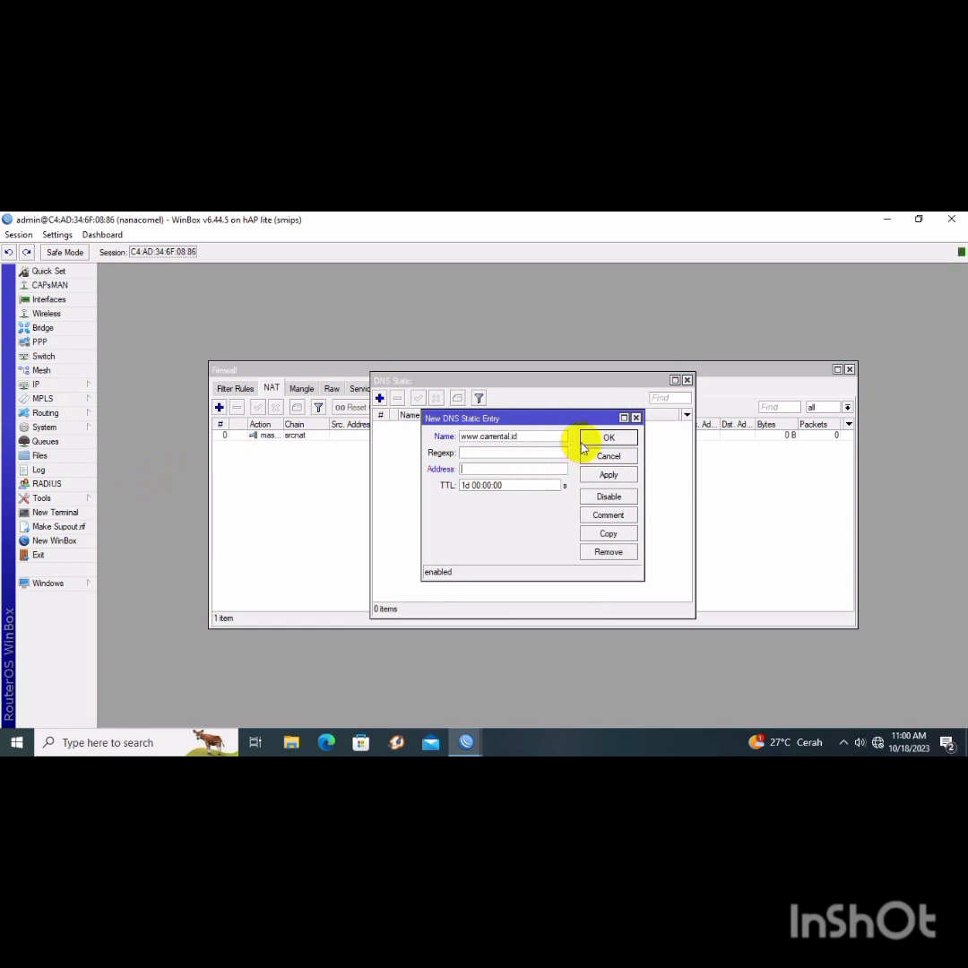
text(192.1)
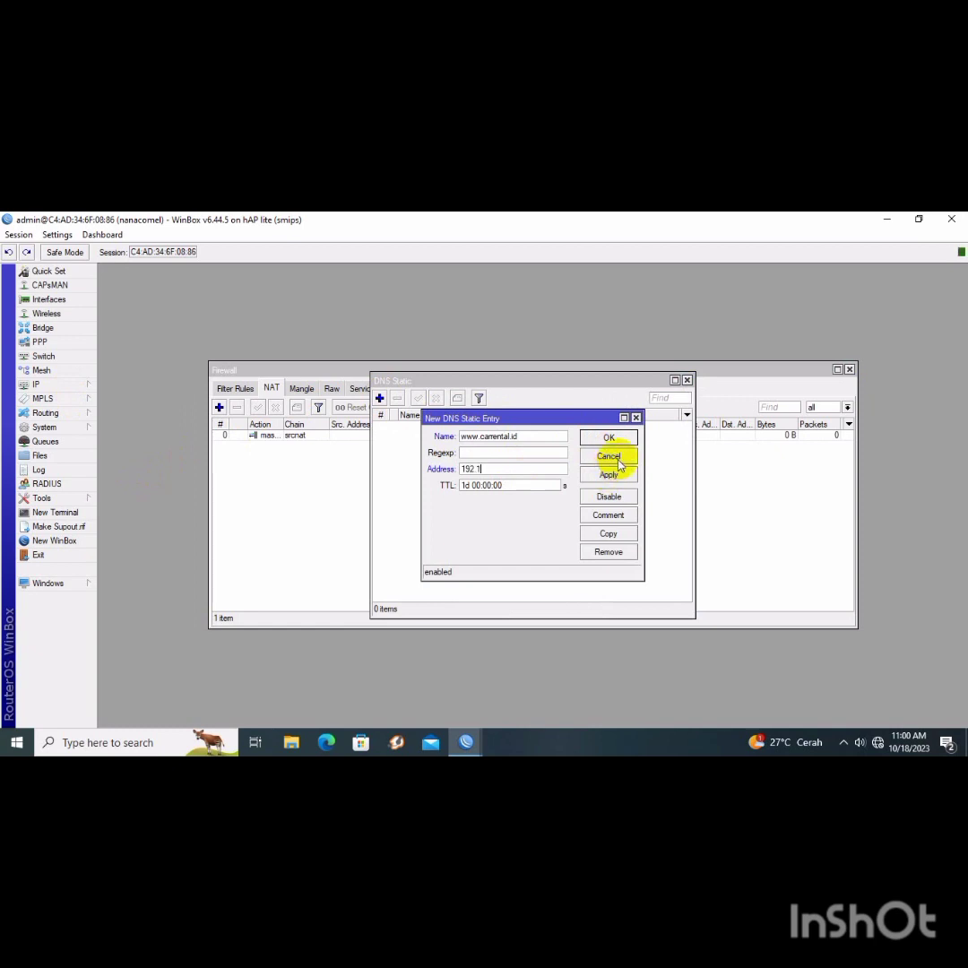
text(68.2)
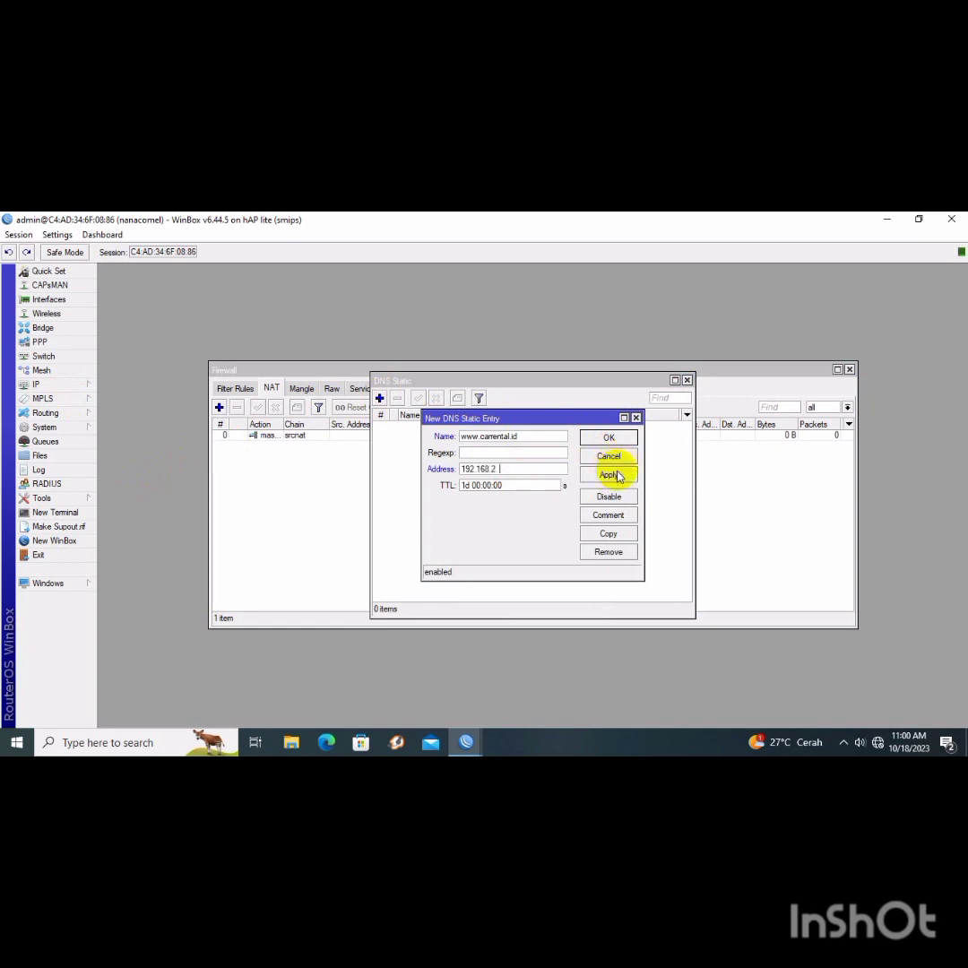
text(00.254)
click(610, 438)
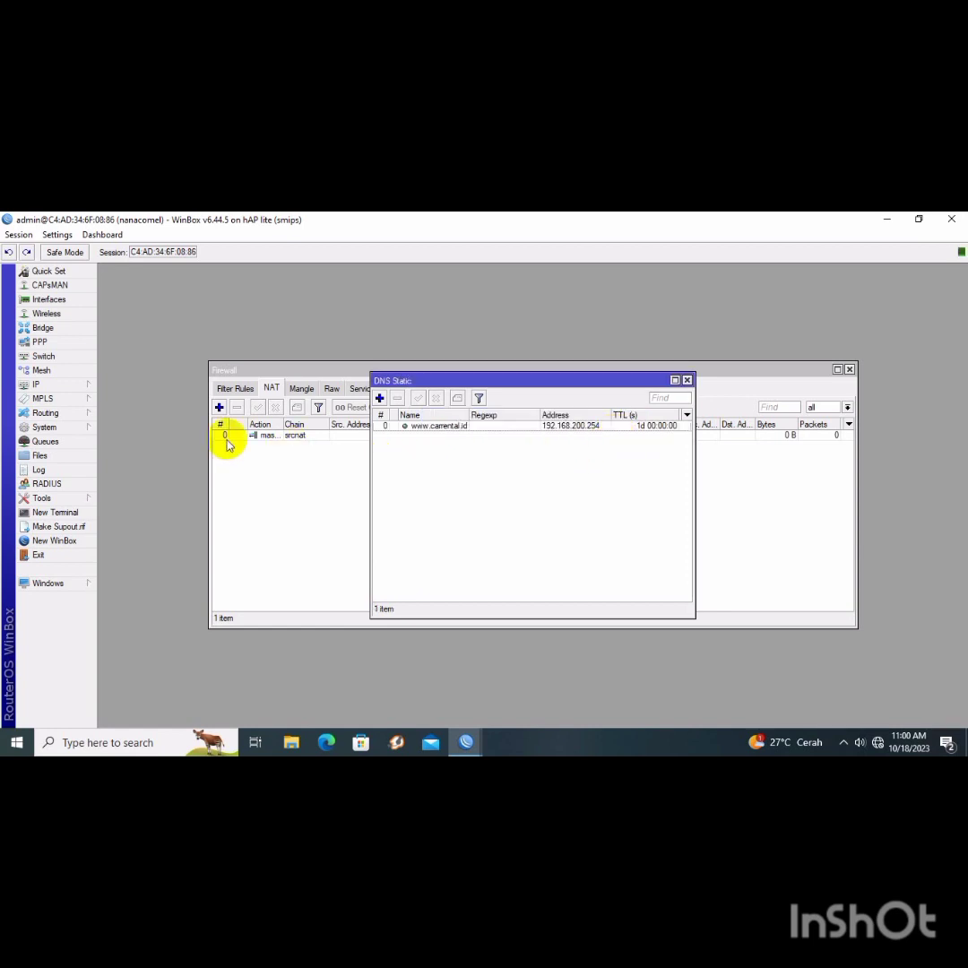
double_click(534, 426)
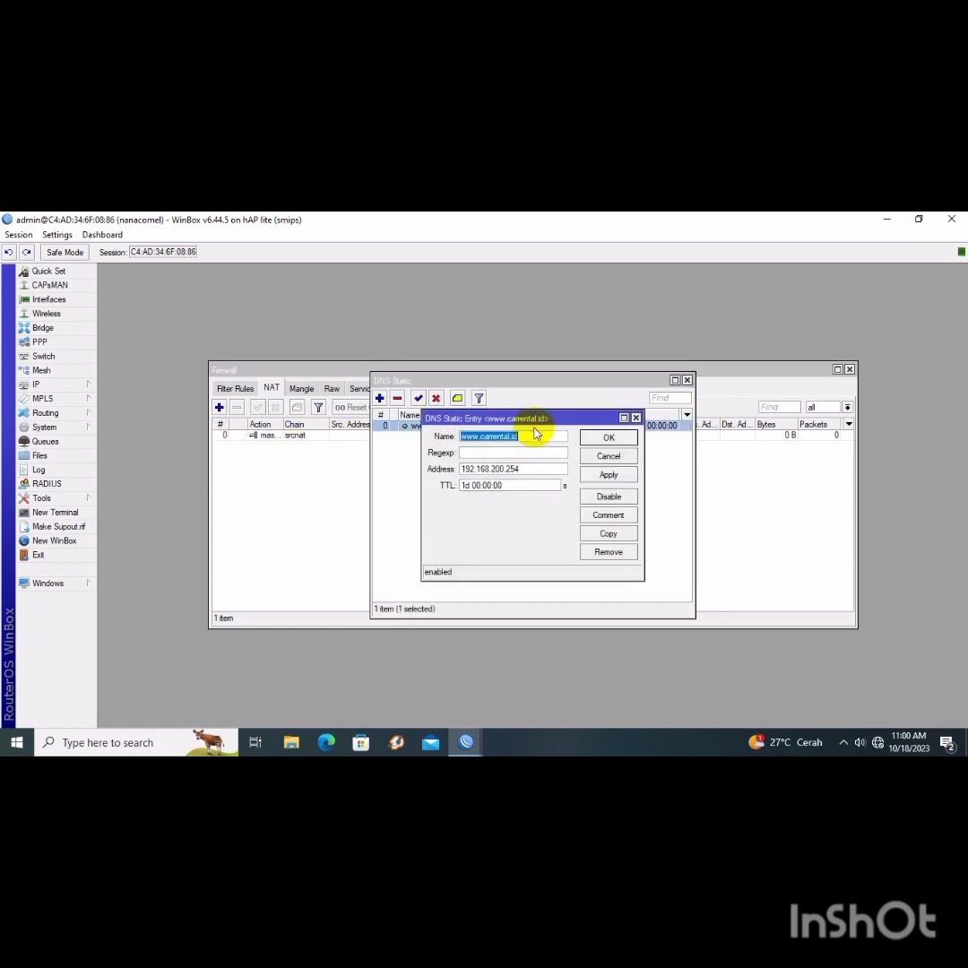
click(608, 533)
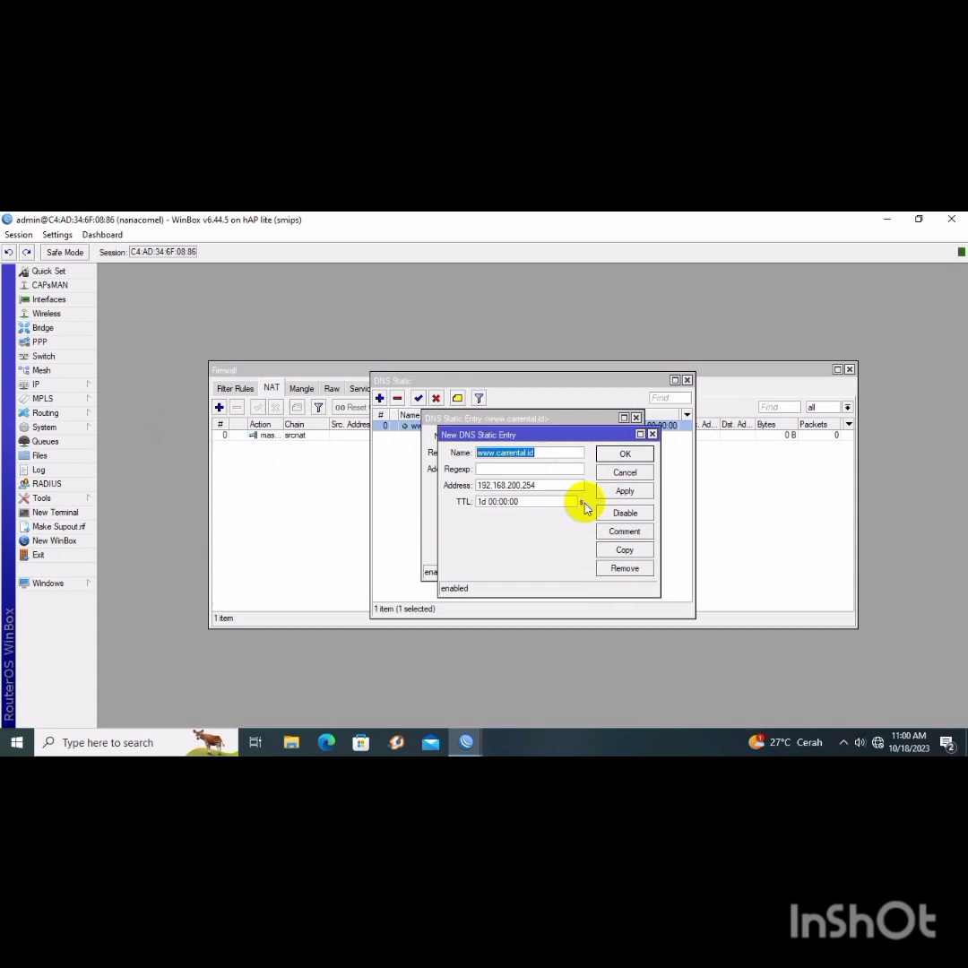
click(562, 453)
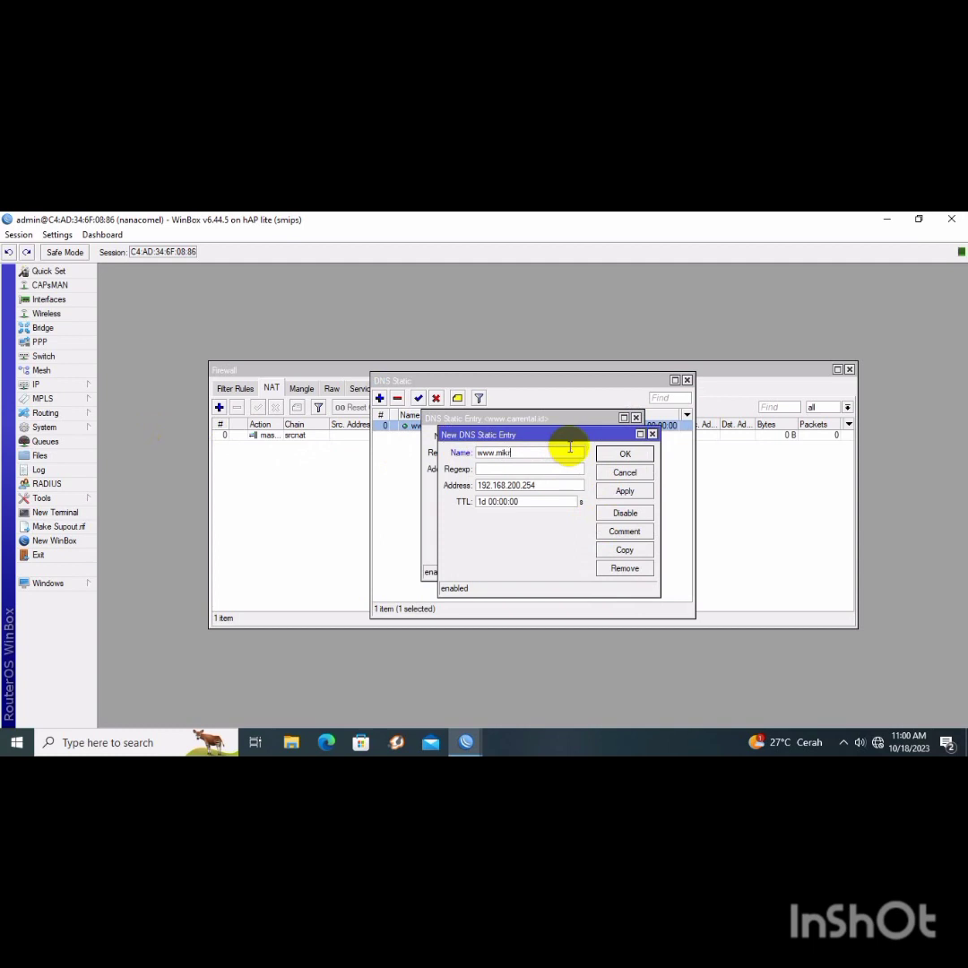
text(www.mikrotik c)
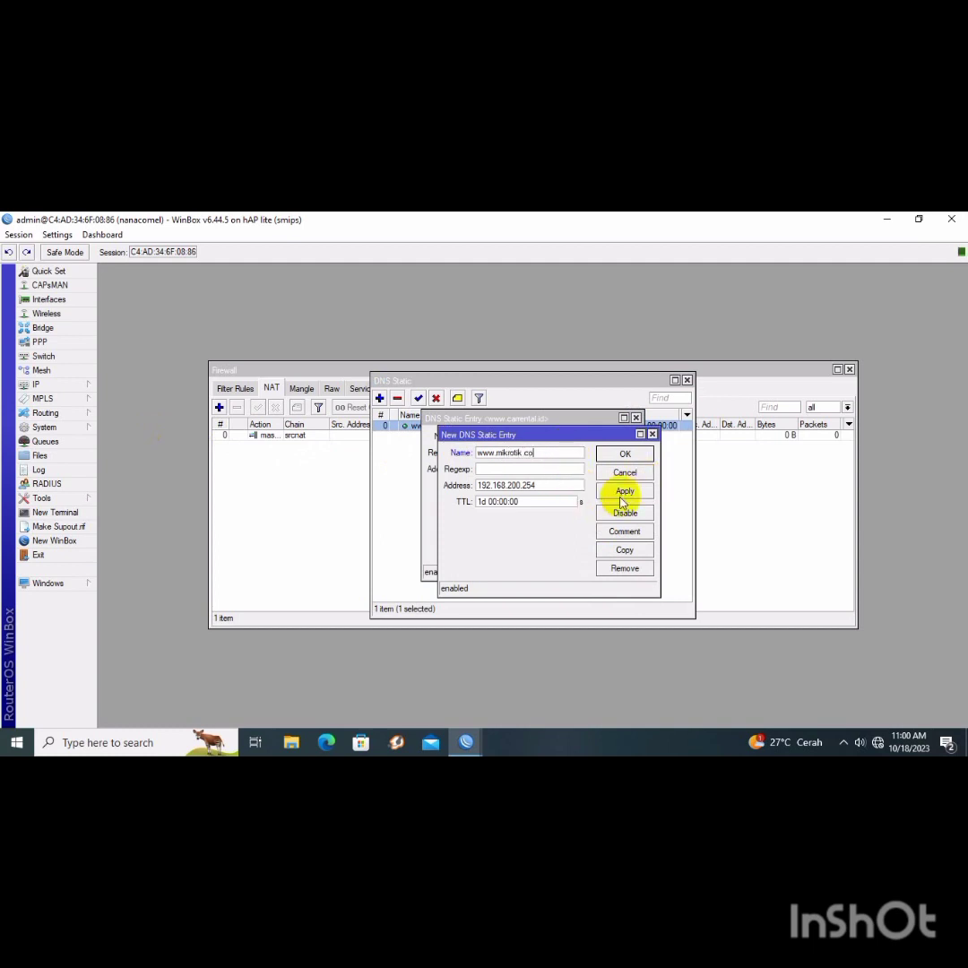
text(om)
click(625, 454)
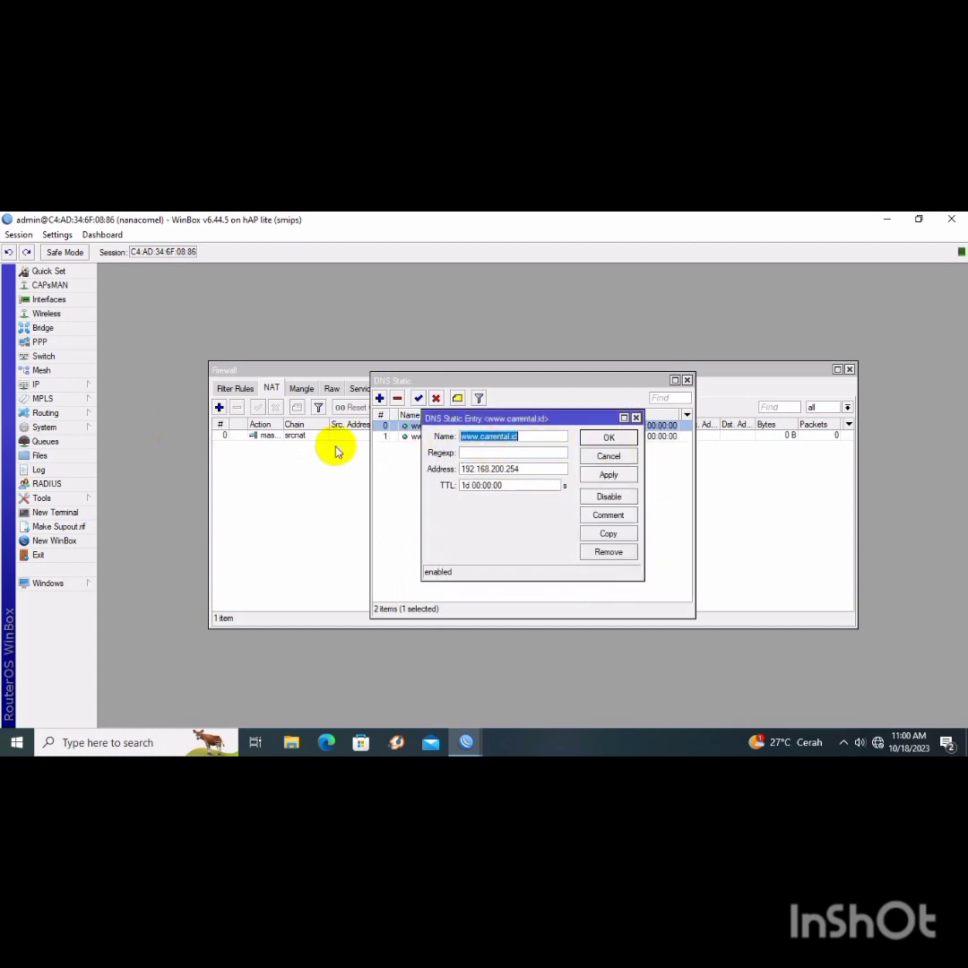
click(613, 439)
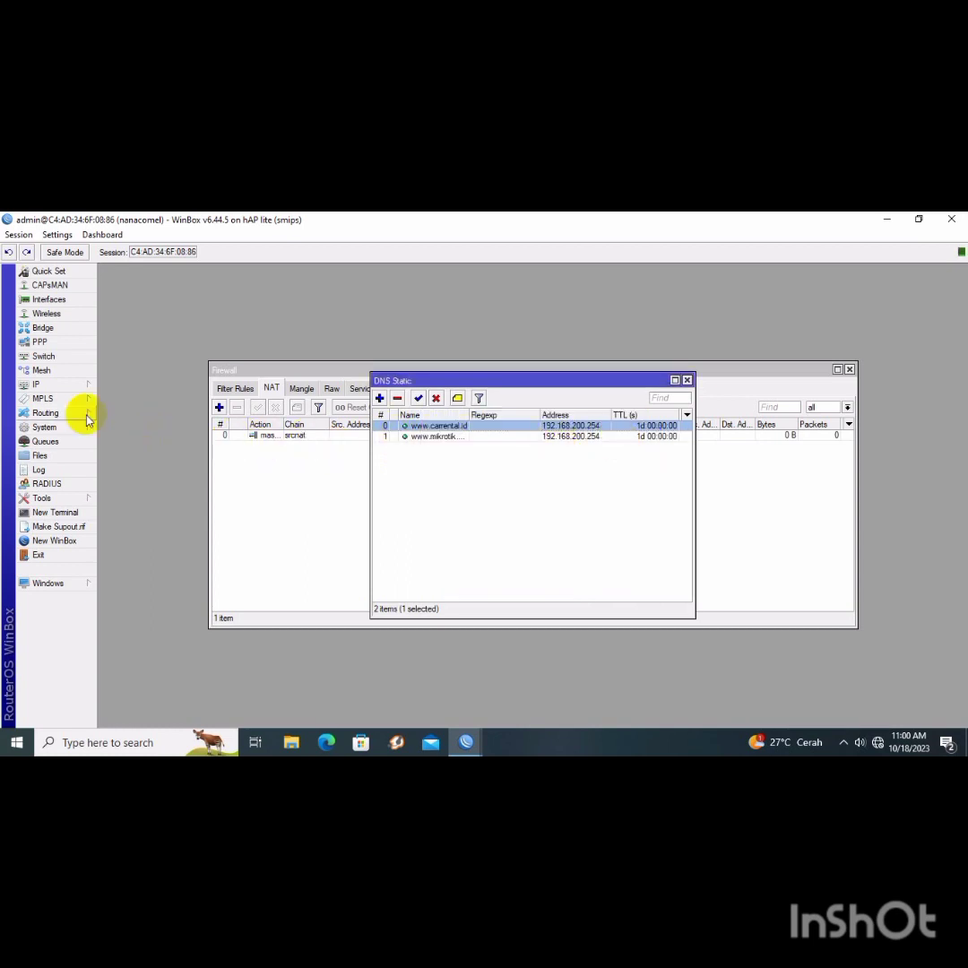
- Start a new web proxy access rule with the source address 192.168.100.0/24
click(56, 387)
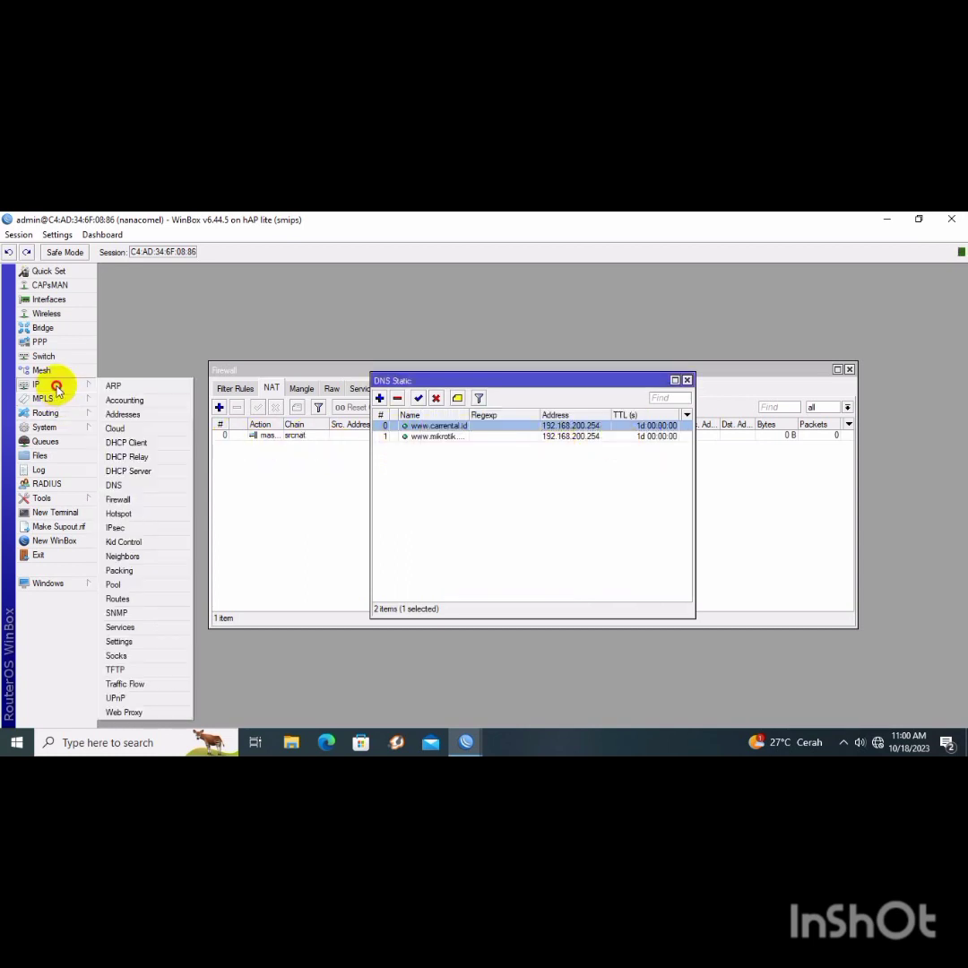
click(123, 712)
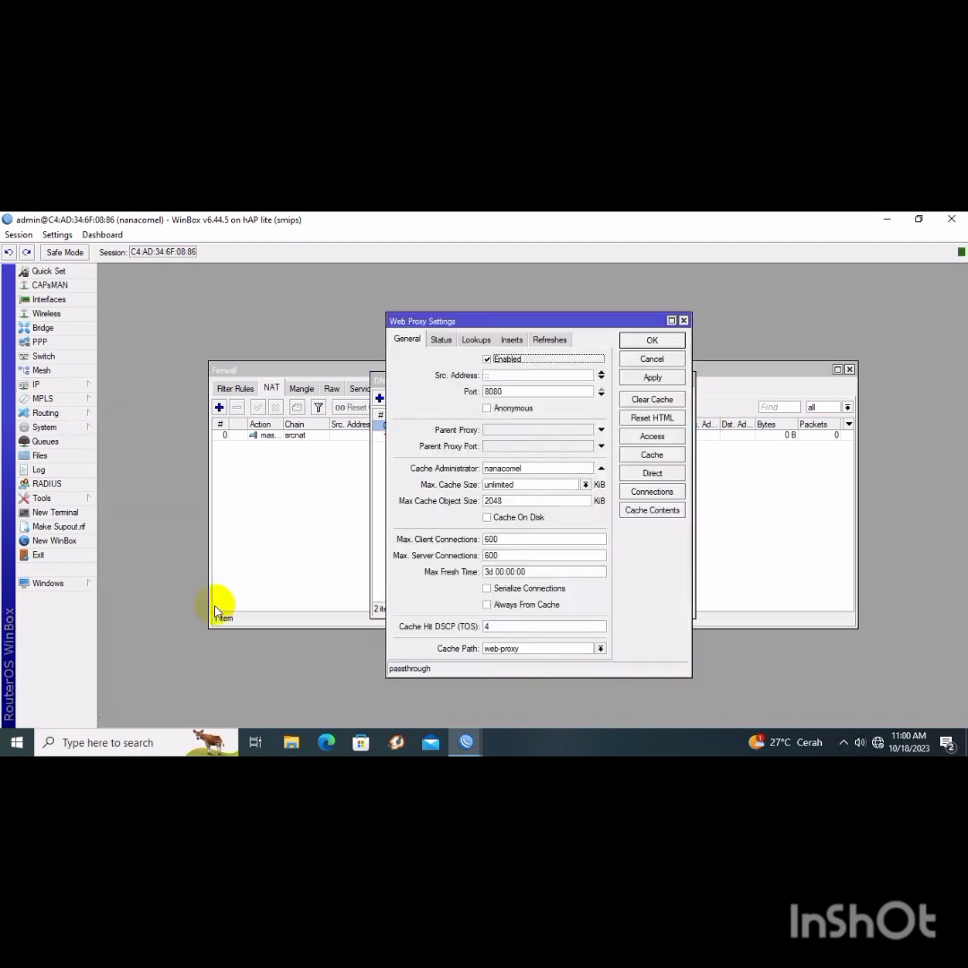
click(651, 437)
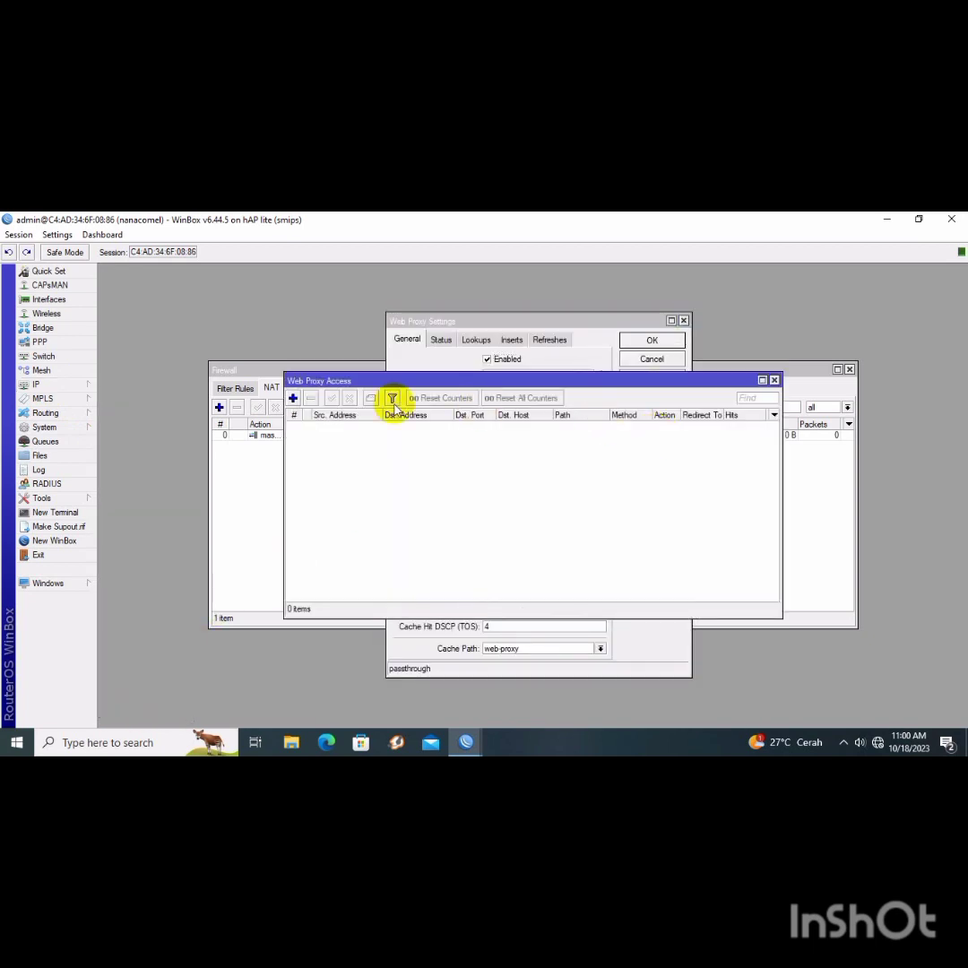
click(294, 397)
click(513, 419)
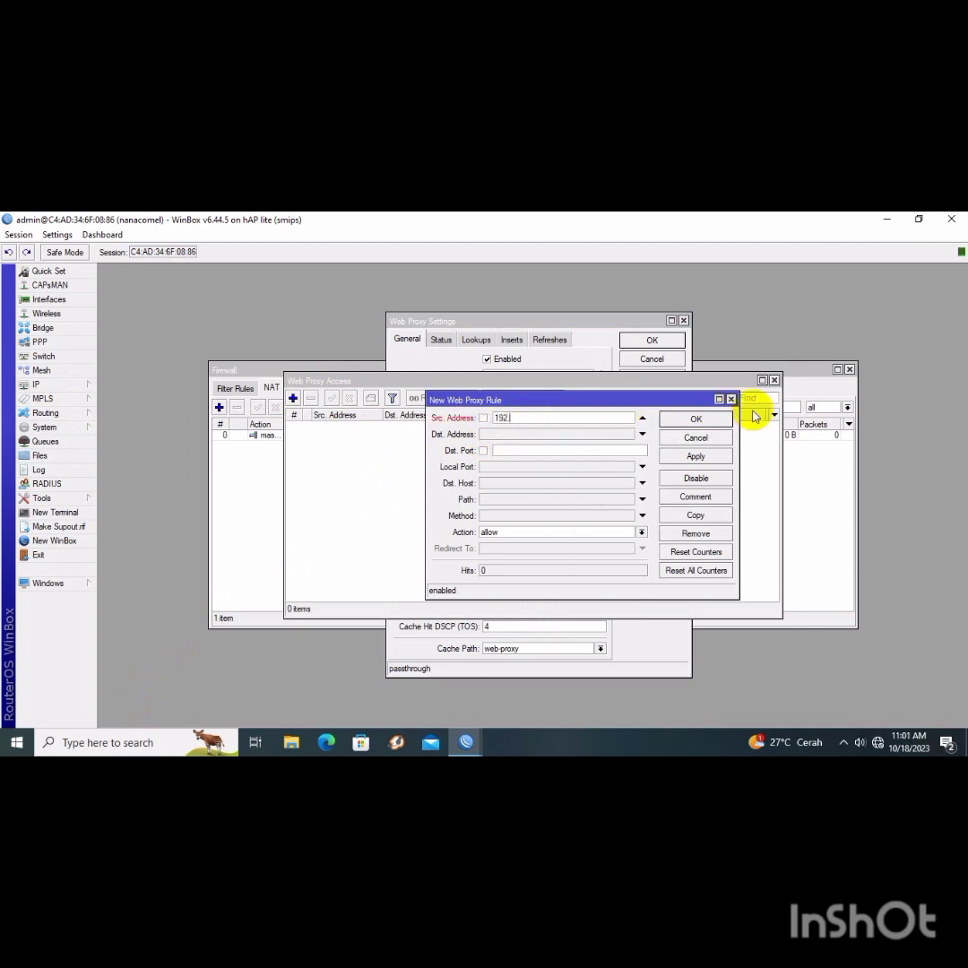
text(192.168.100.0/24)
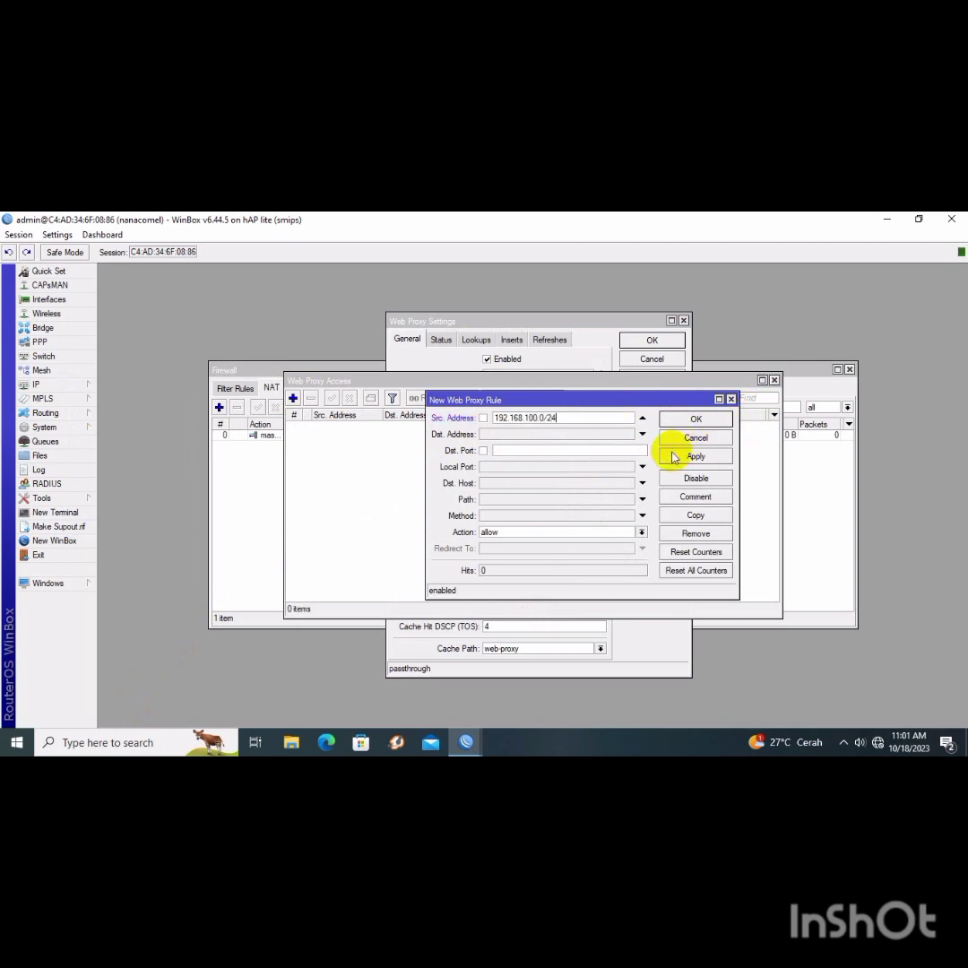
click(508, 484)
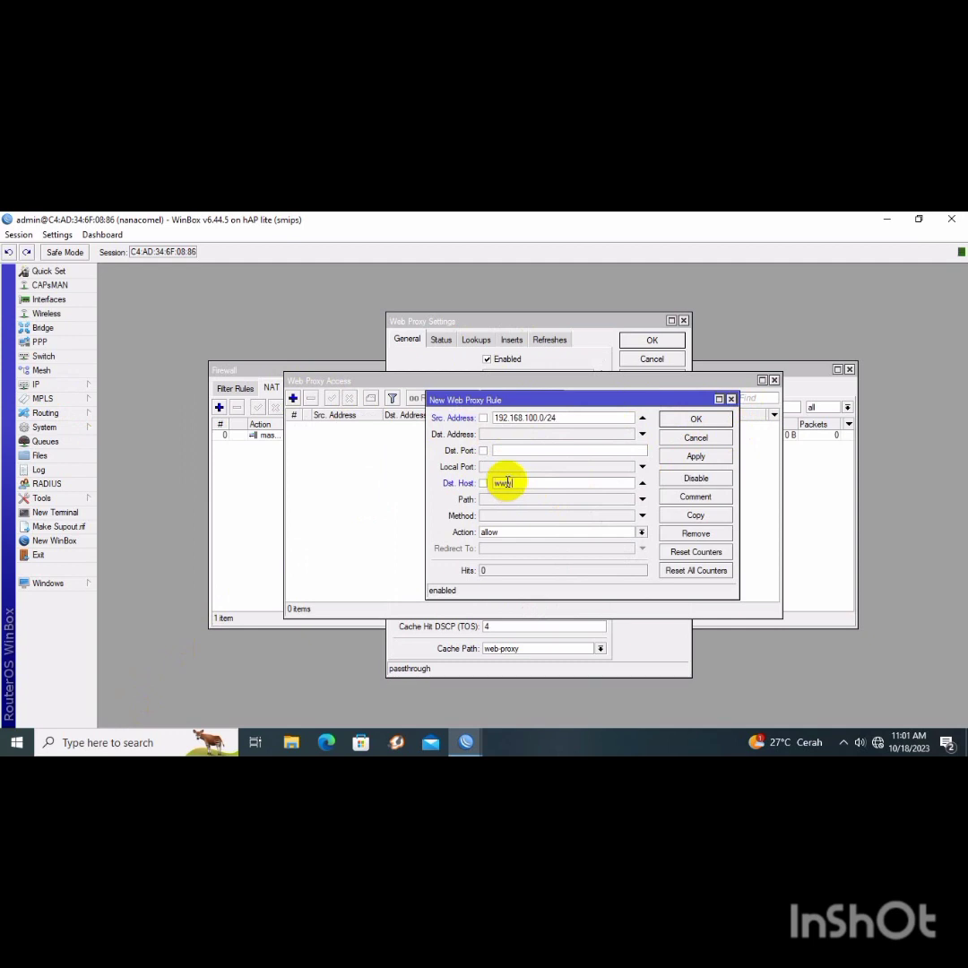
text(www.carrental.id)
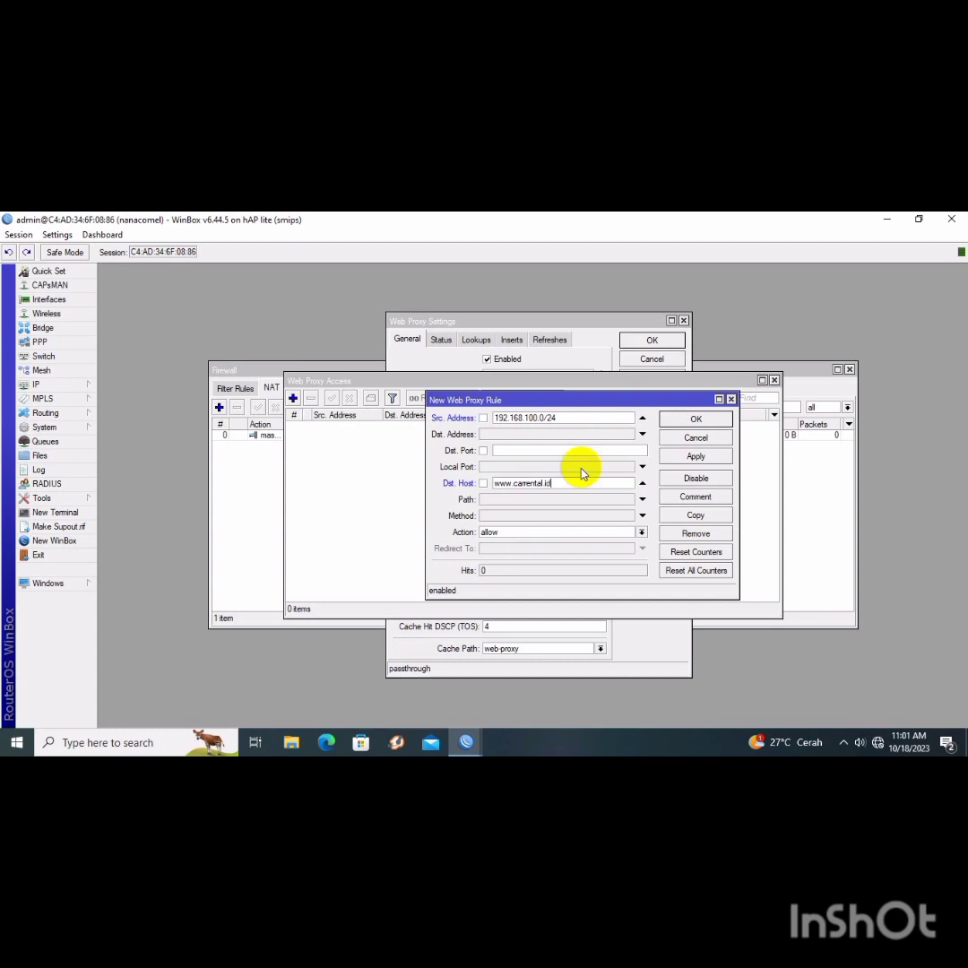
click(549, 530)
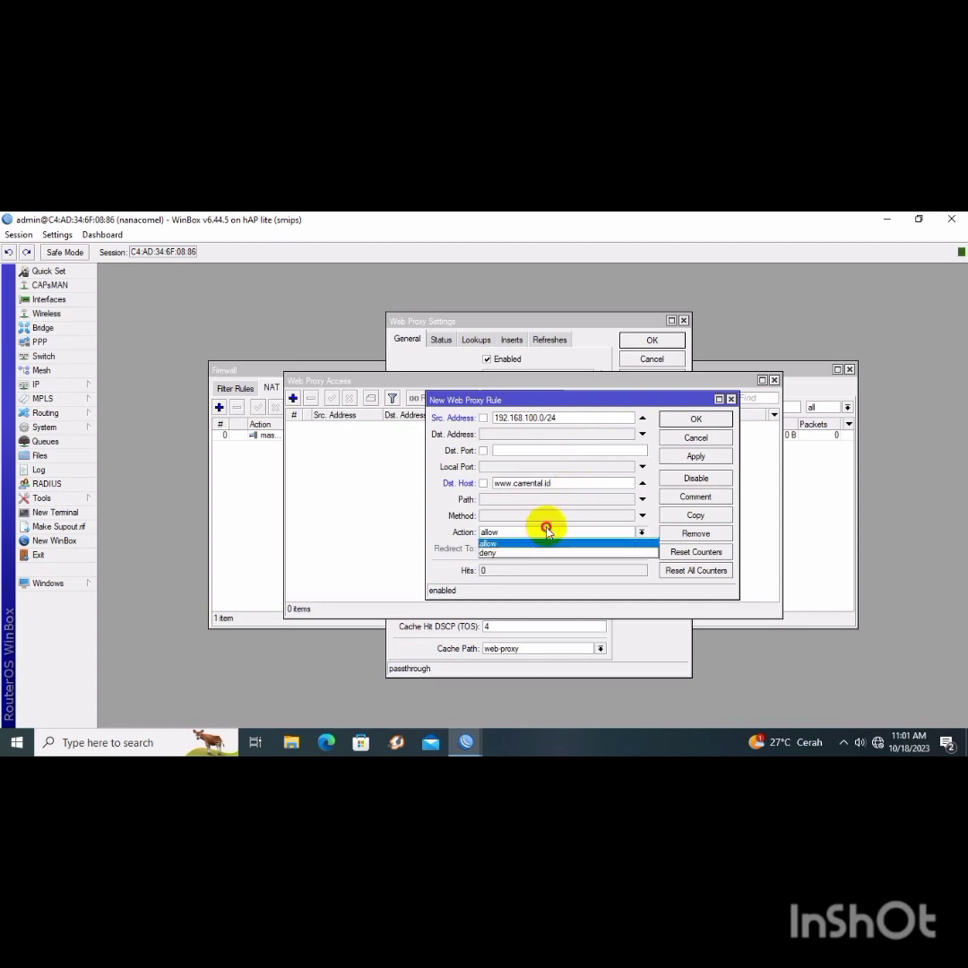
click(537, 553)
click(540, 548)
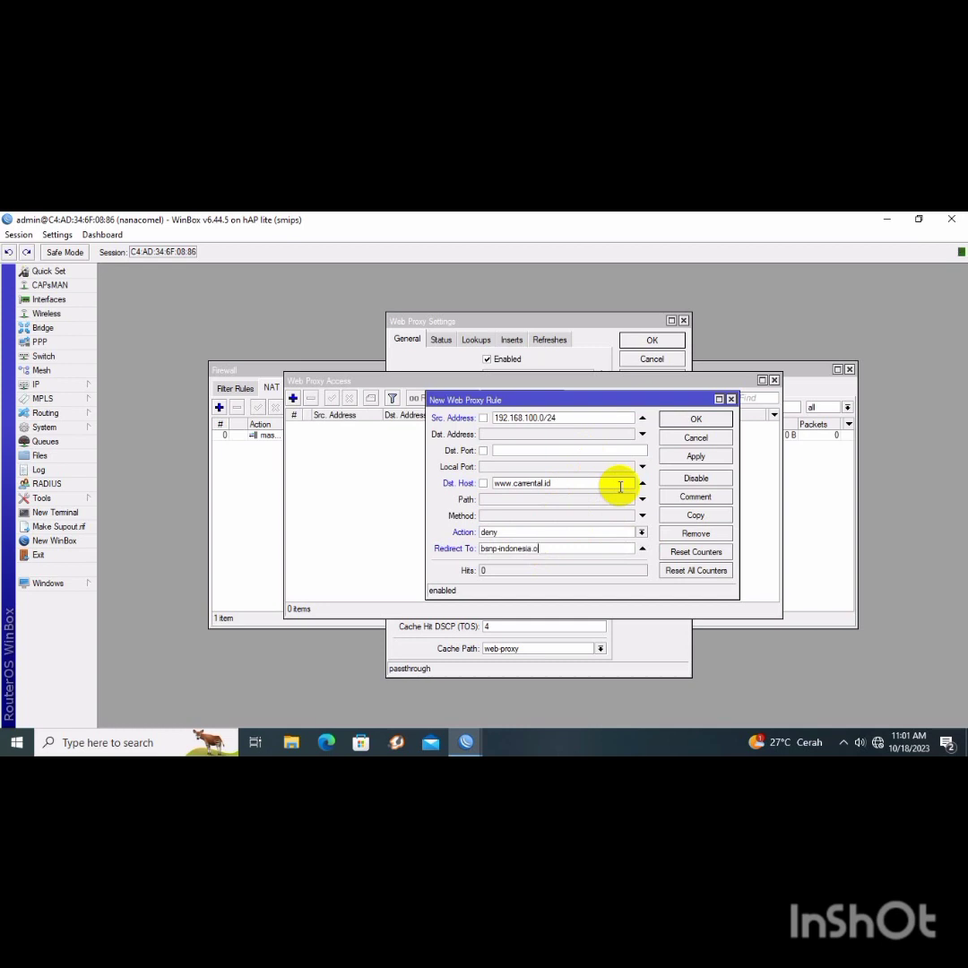
click(713, 460)
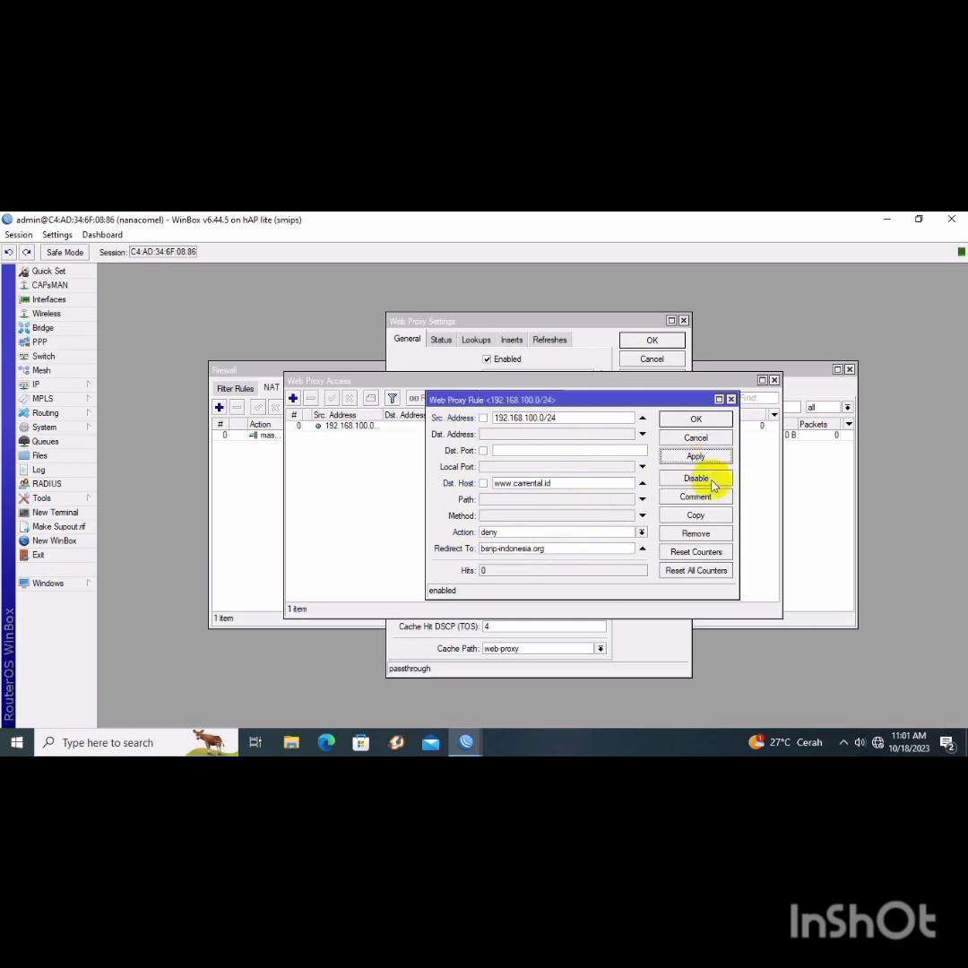
click(699, 517)
click(541, 489)
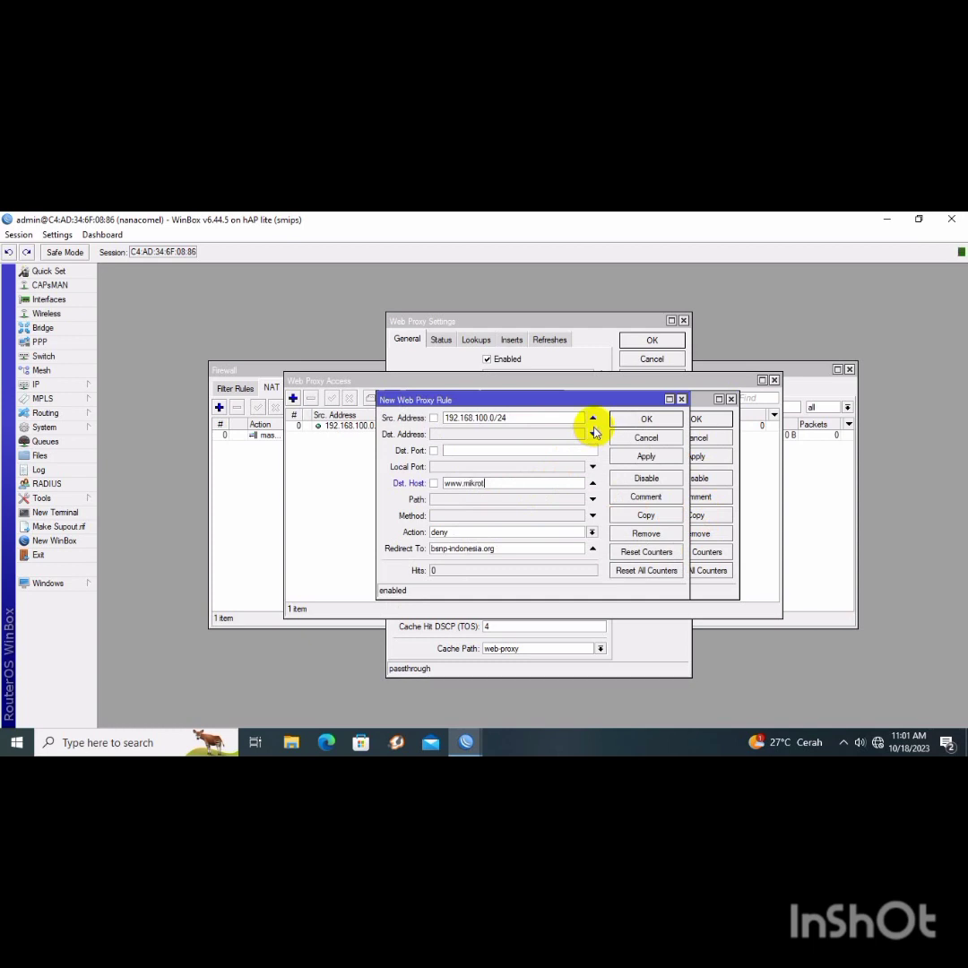
text(.com)
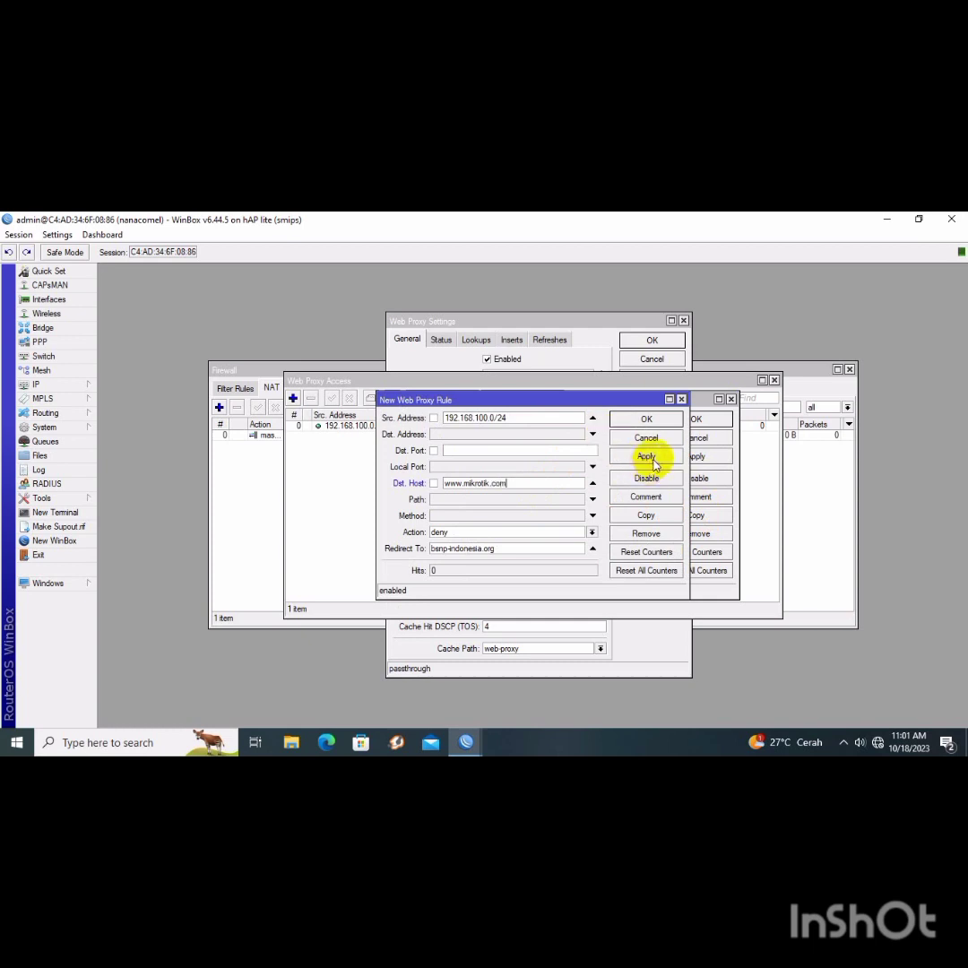
click(649, 456)
click(649, 420)
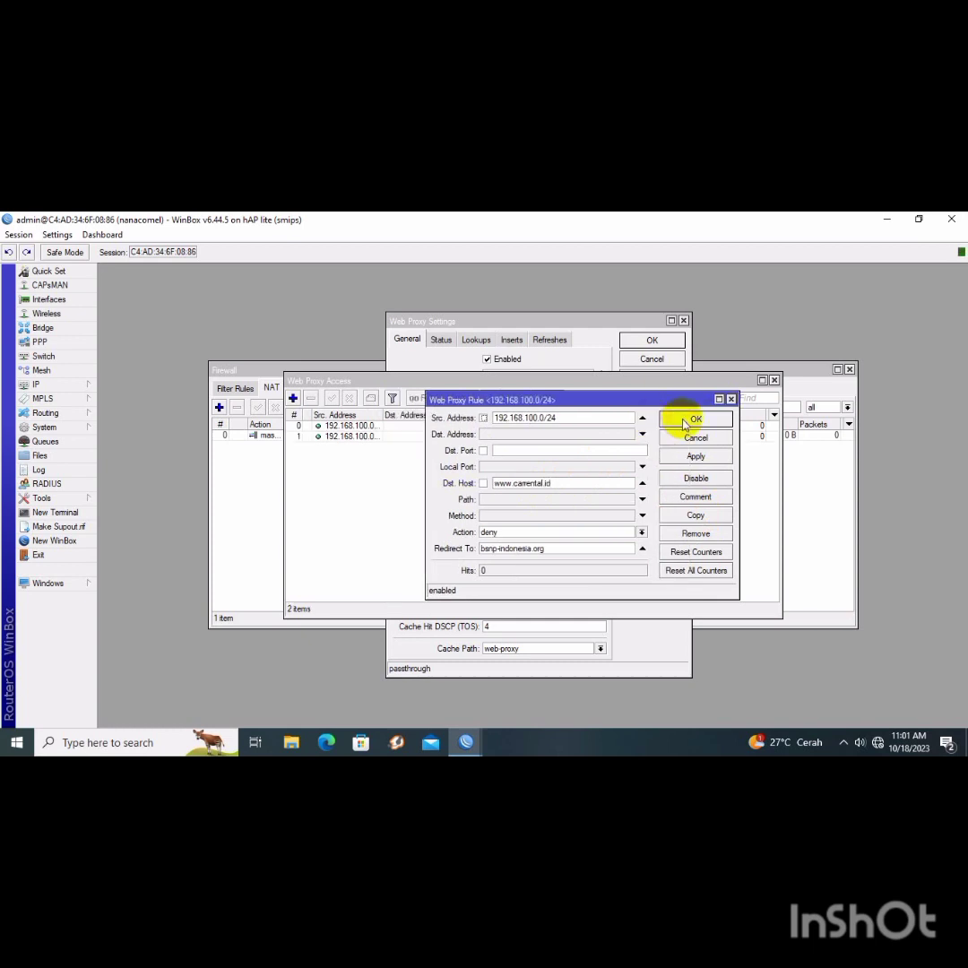
click(688, 420)
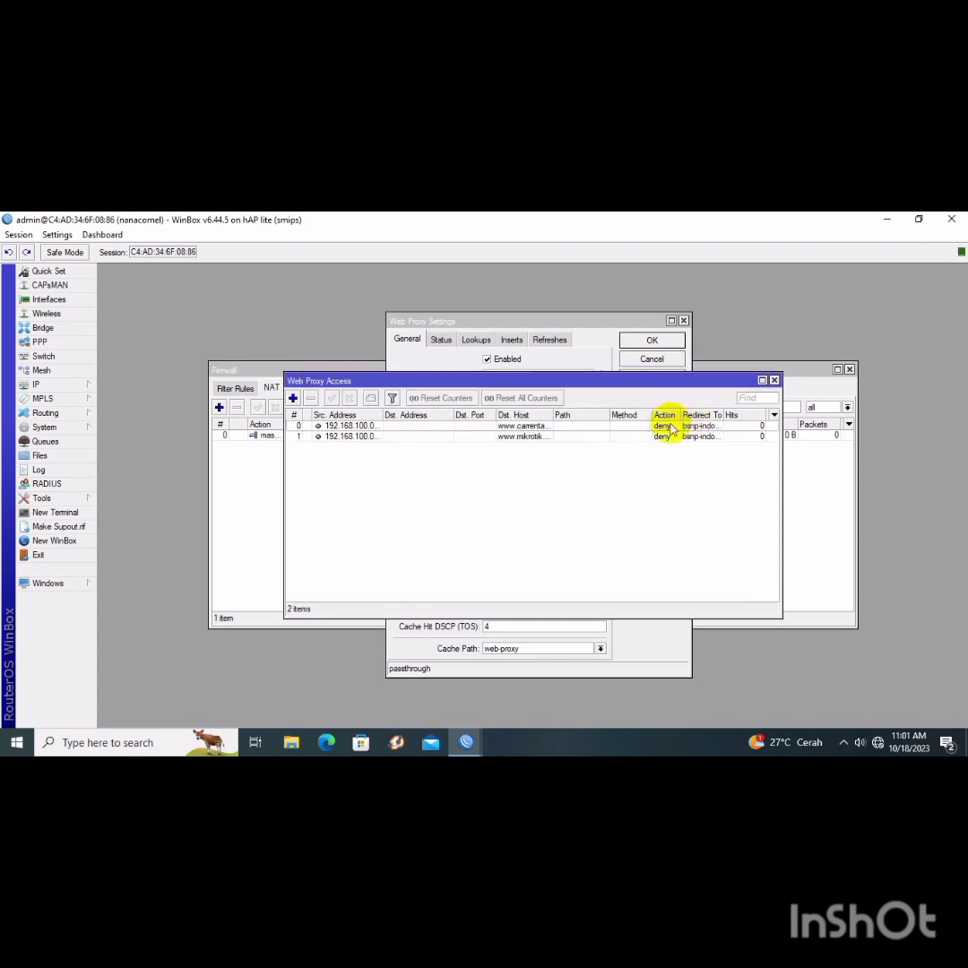
- Start a new firewall NAT rule in the dstnat chain with protocol tcp and destination port 80
click(69, 384)
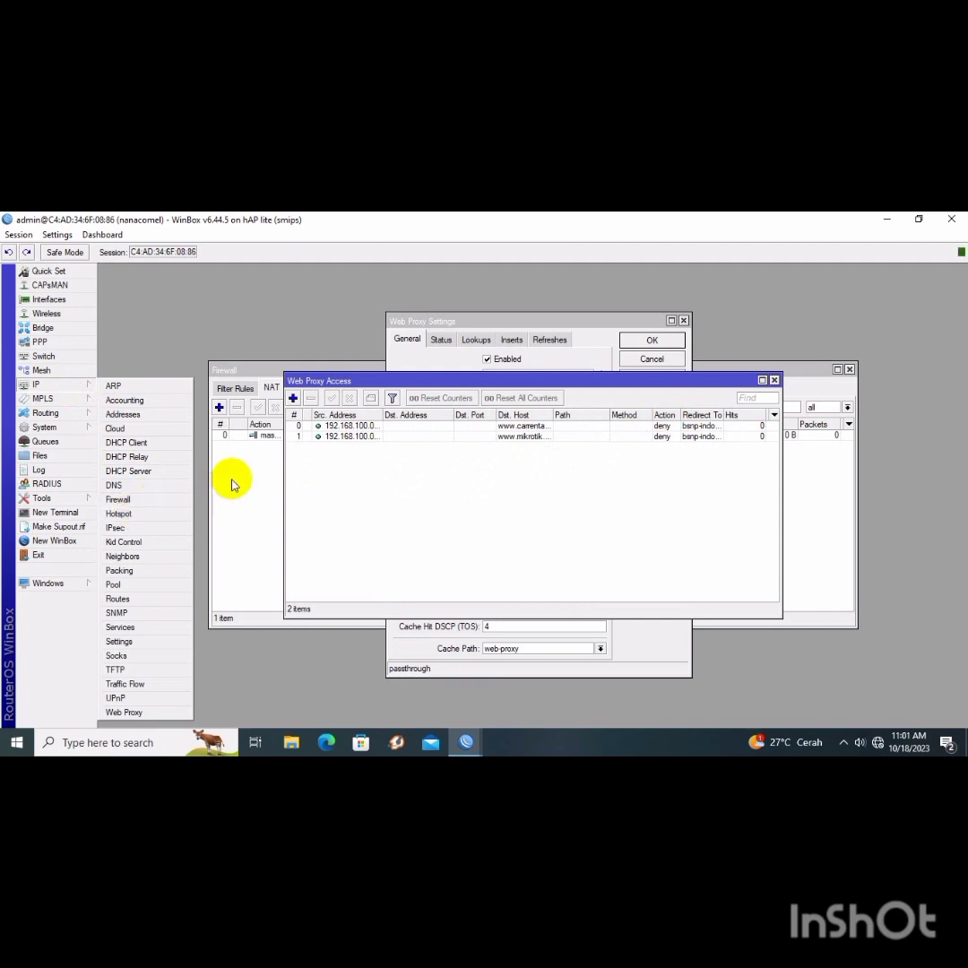
click(238, 436)
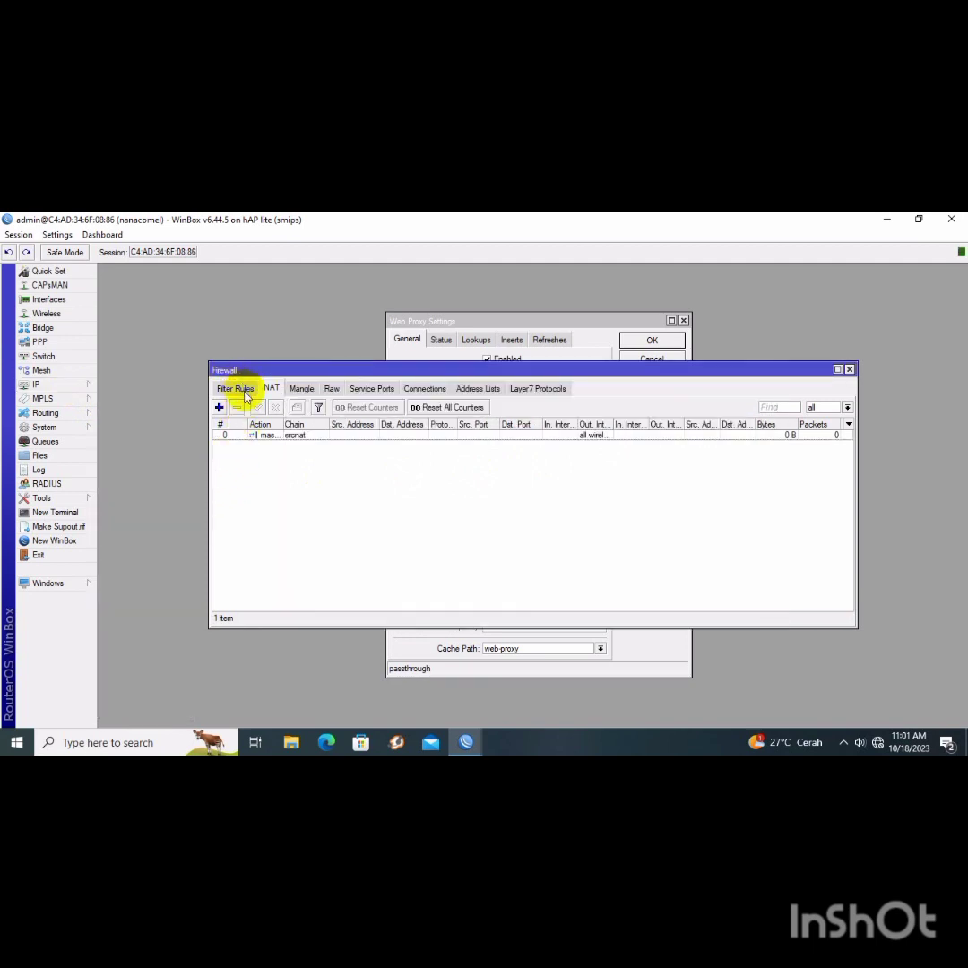
click(219, 407)
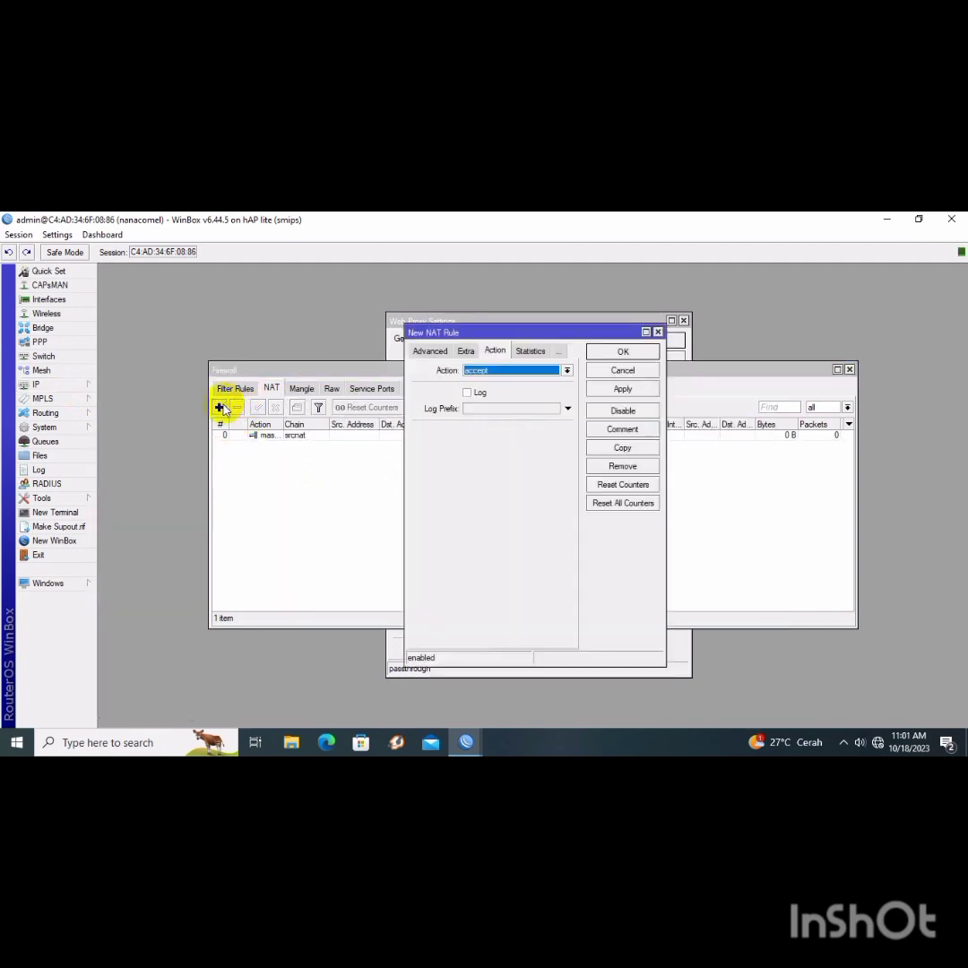
click(422, 351)
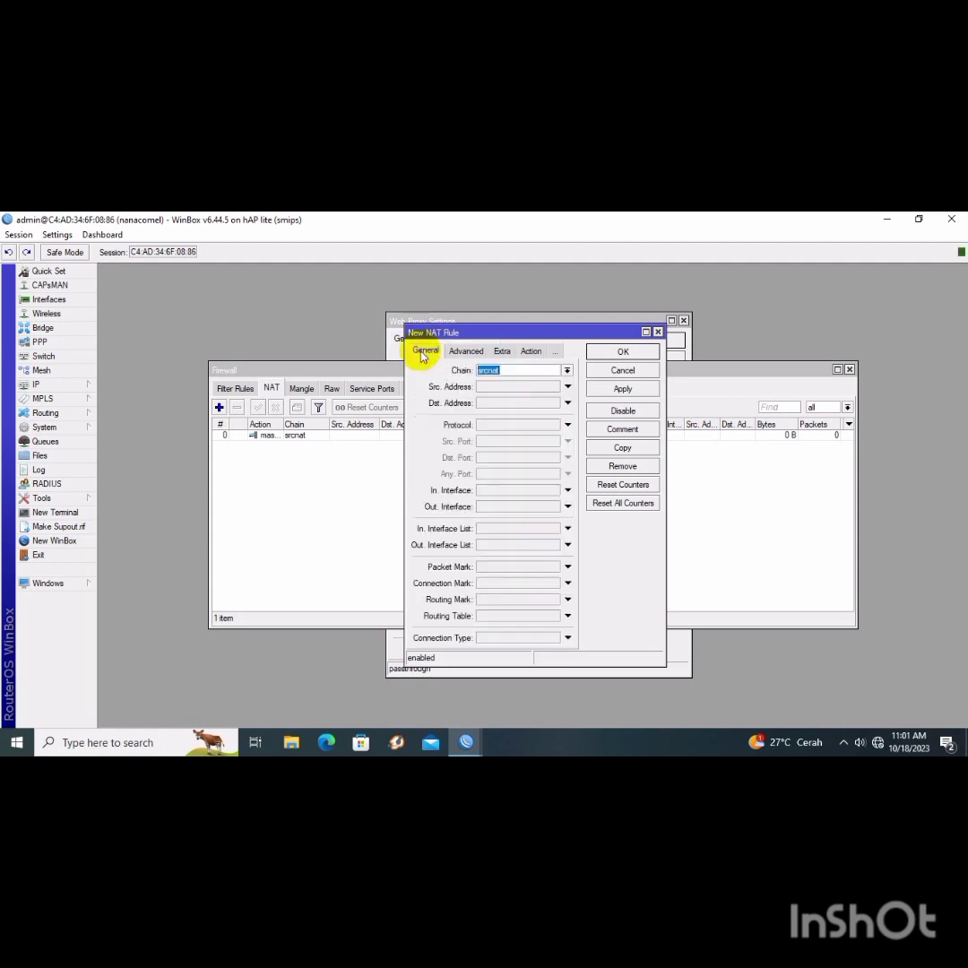
click(566, 371)
click(563, 381)
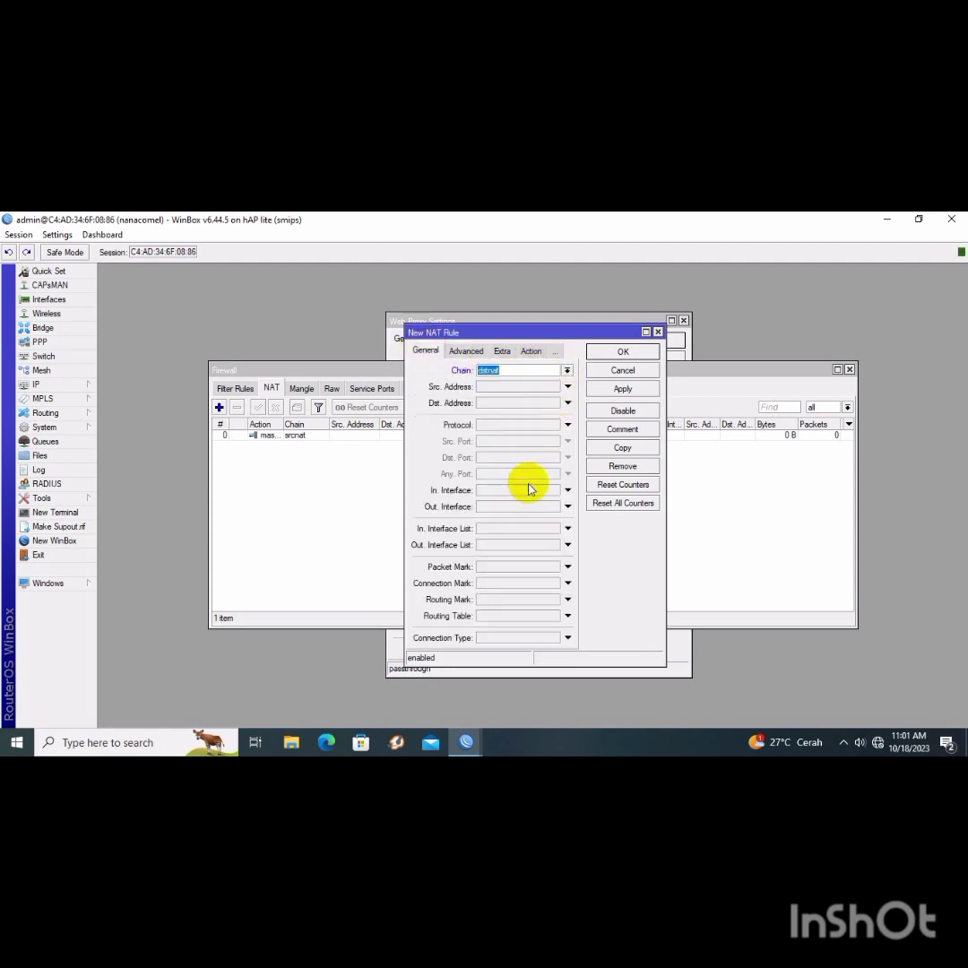
click(535, 425)
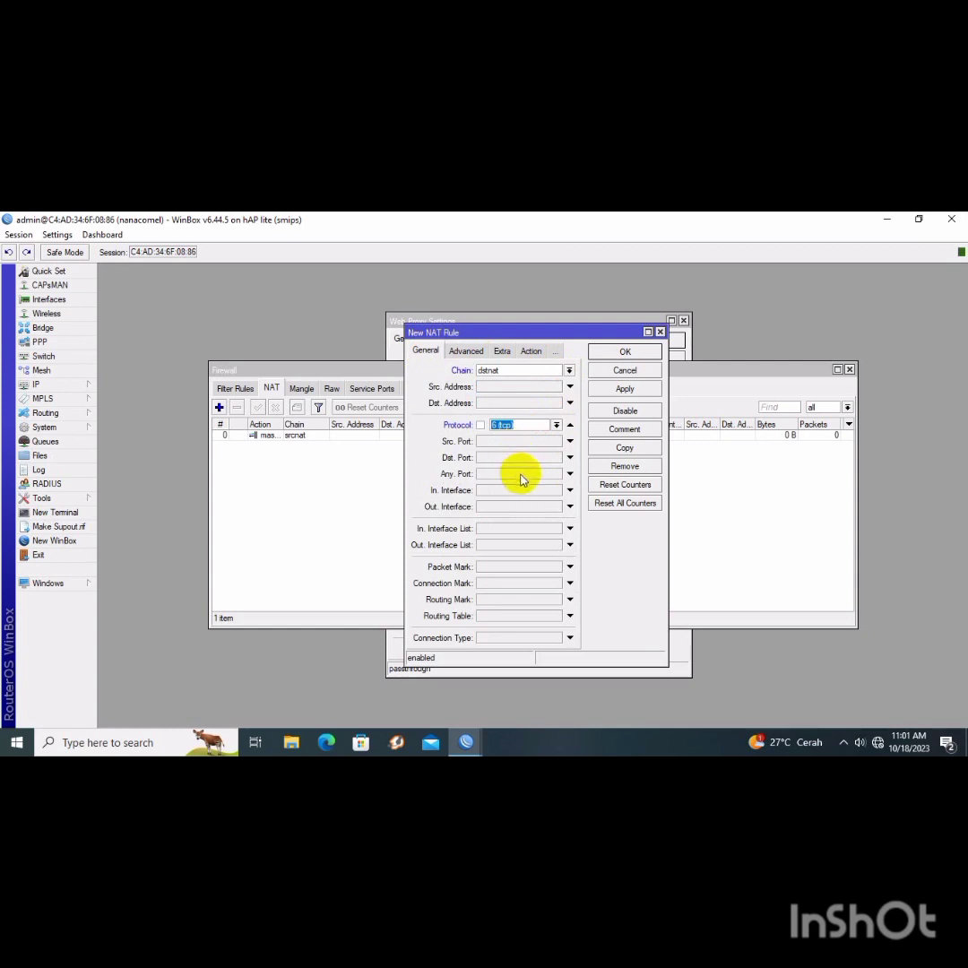
click(502, 457)
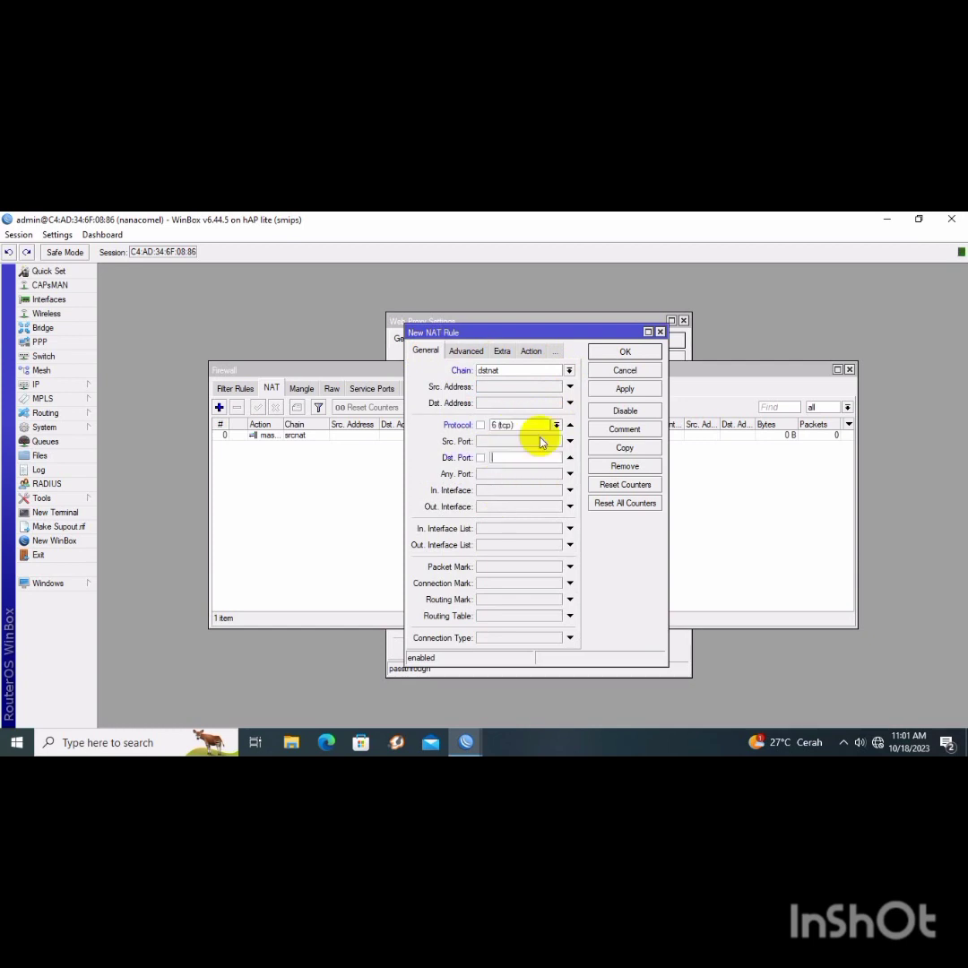
text(8)
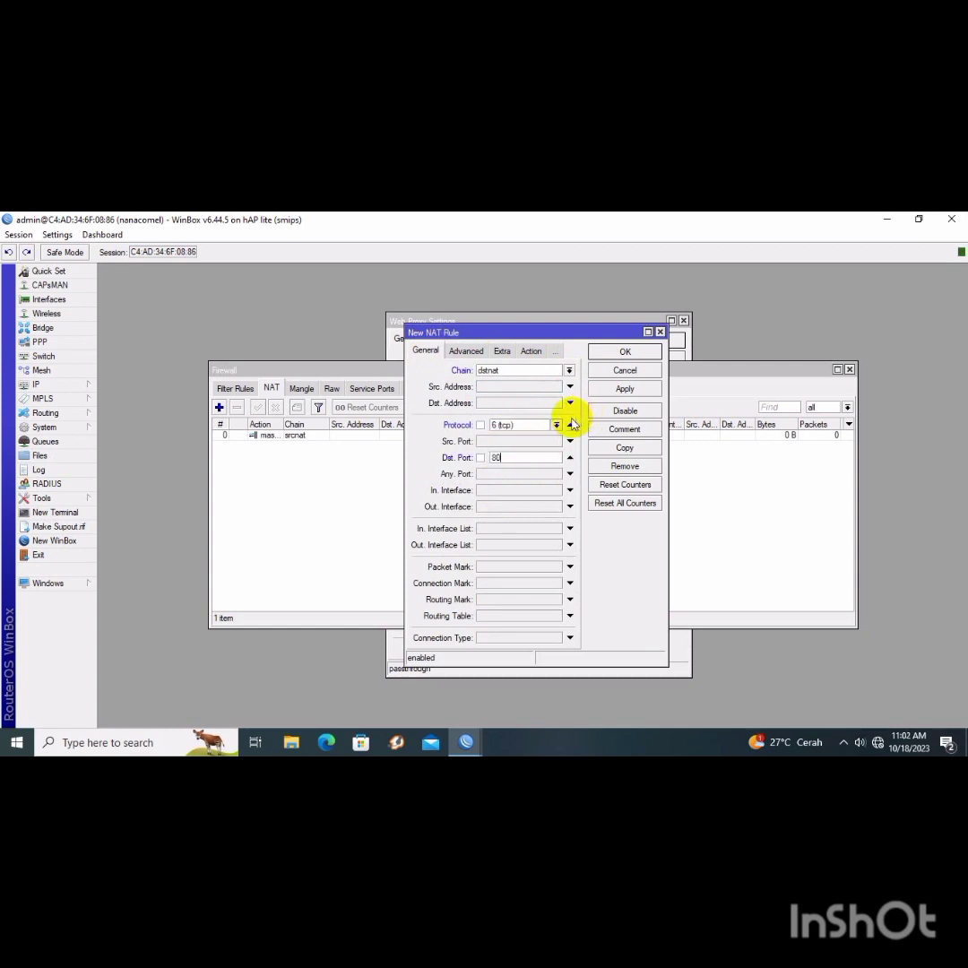
text(0)
- Set the dstnat rule's action to redirect to port 8080 and save the rule
click(531, 350)
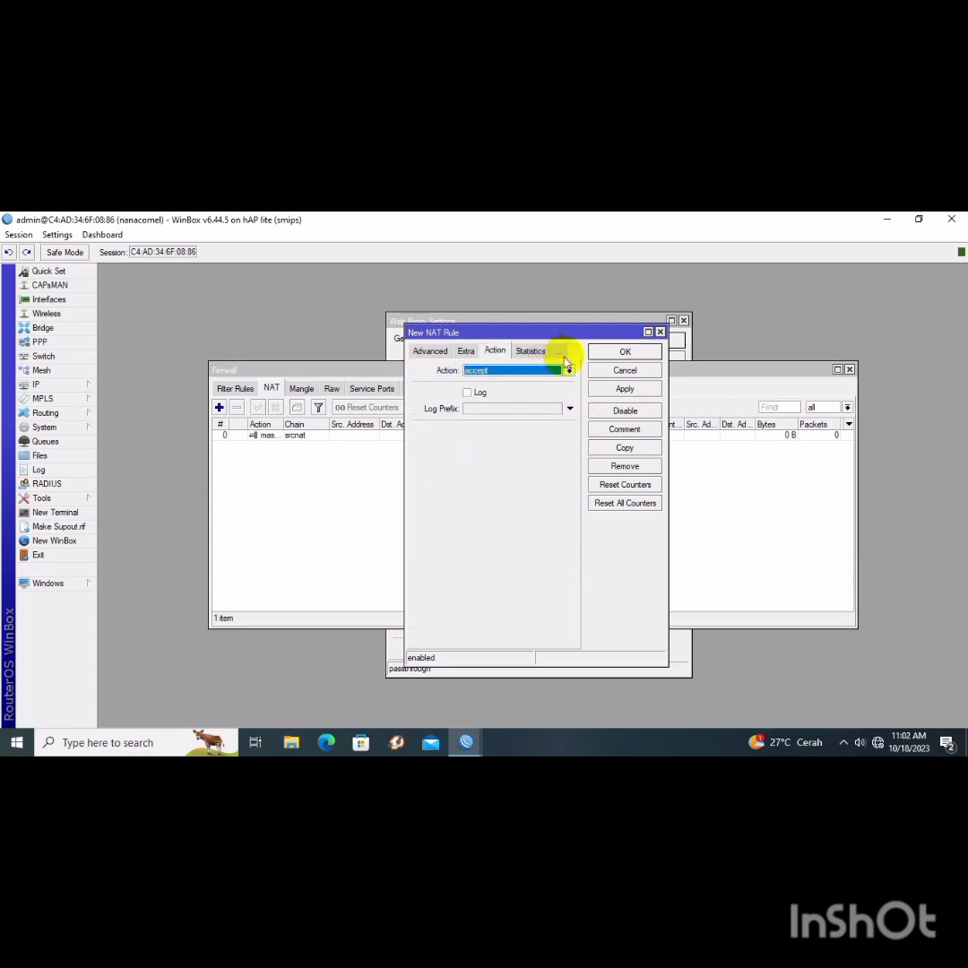
click(568, 370)
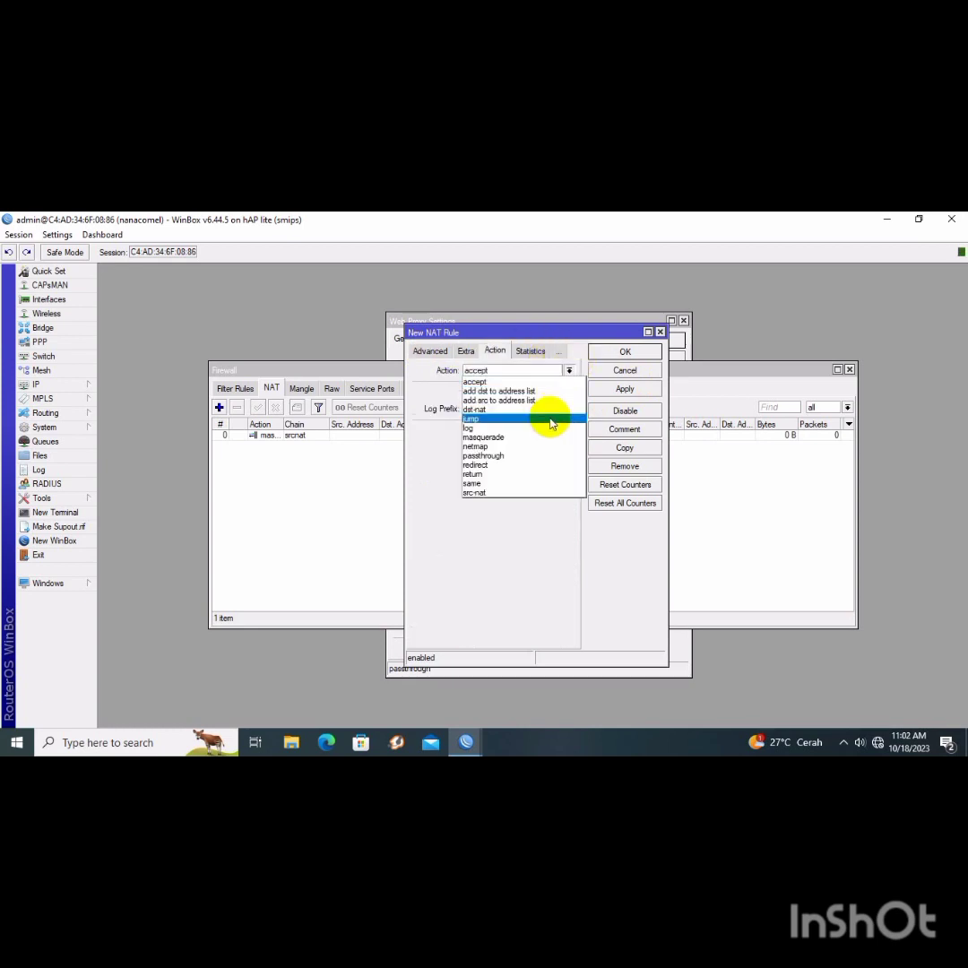
click(541, 464)
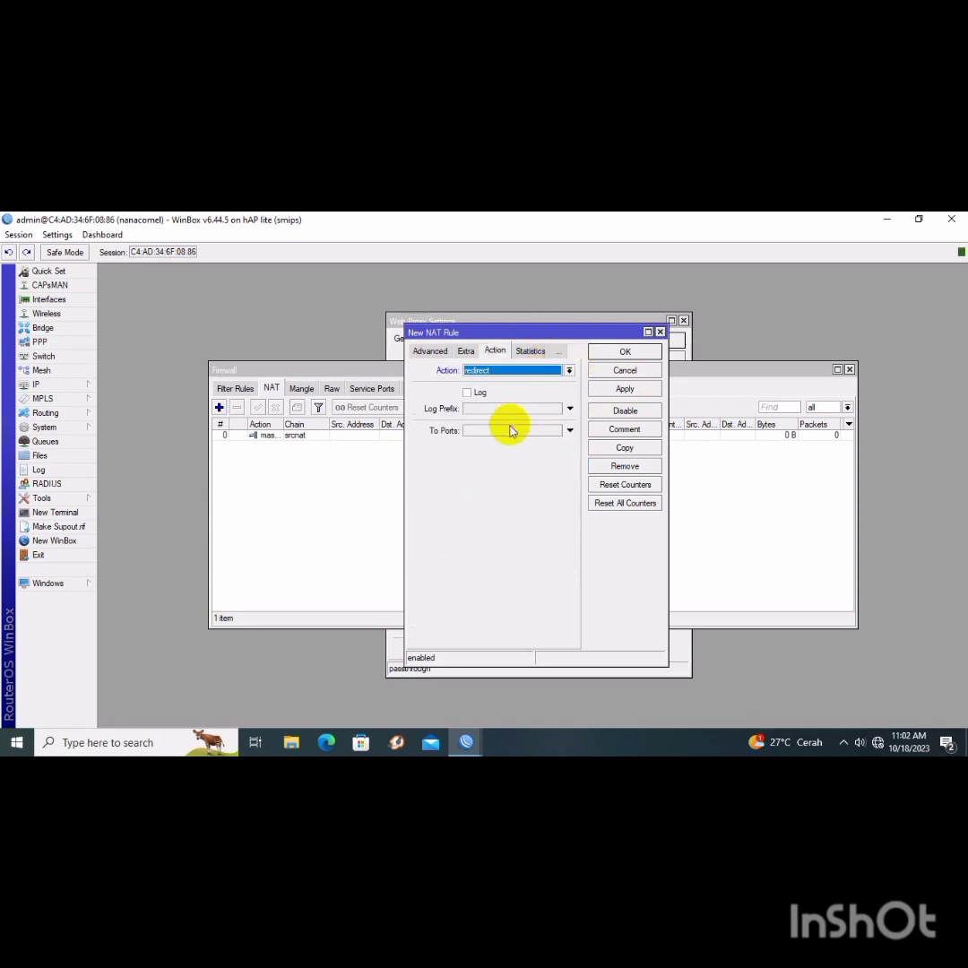
click(510, 431)
text(8)
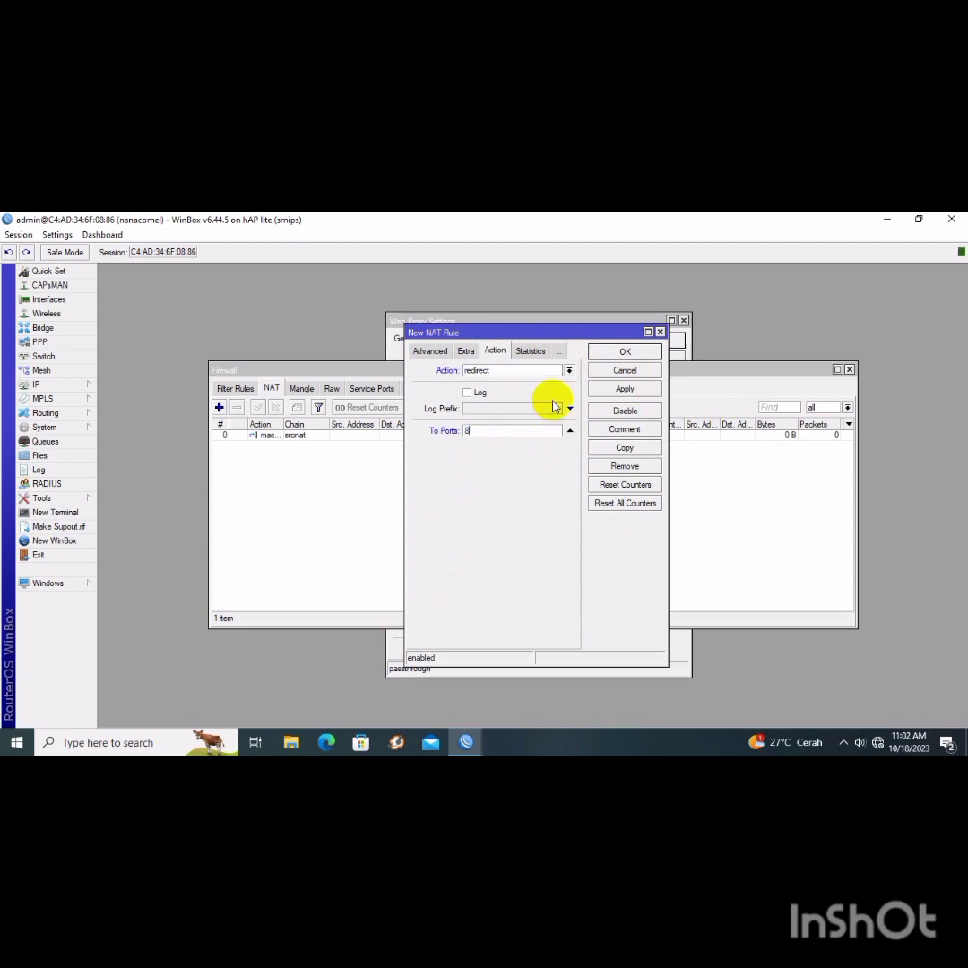
text(080)
click(622, 391)
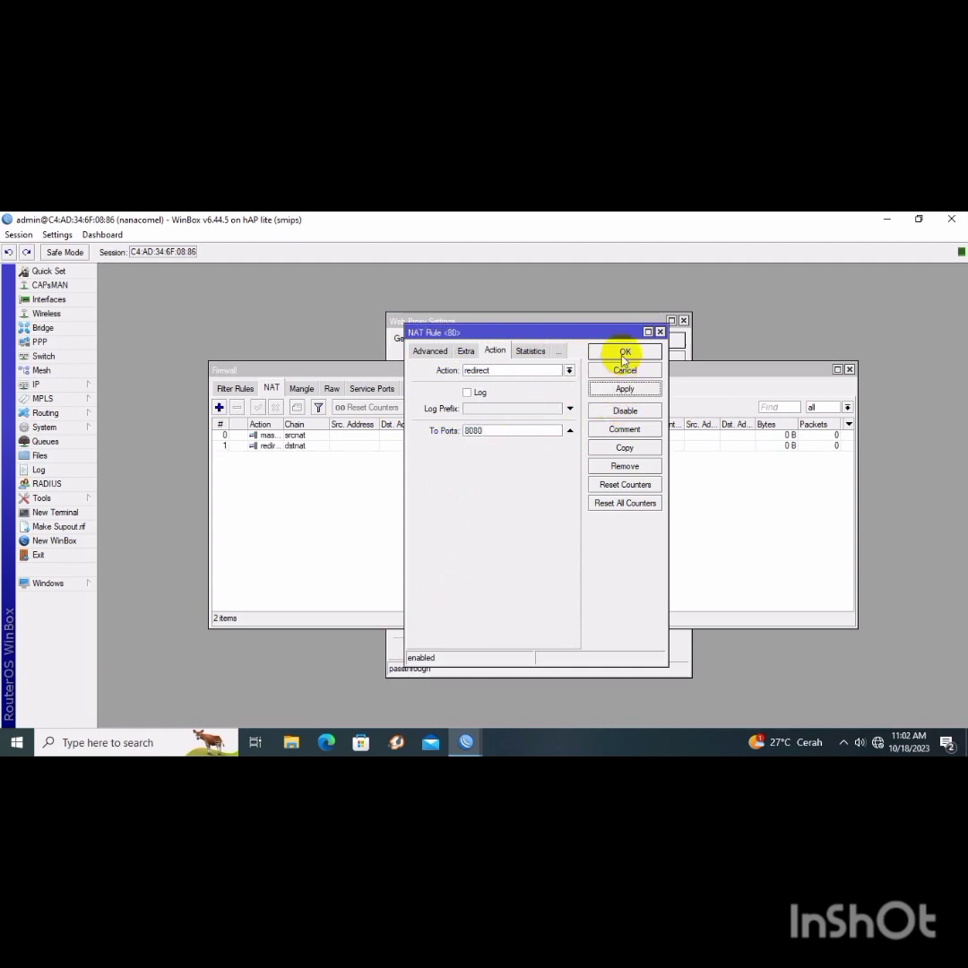
click(624, 355)
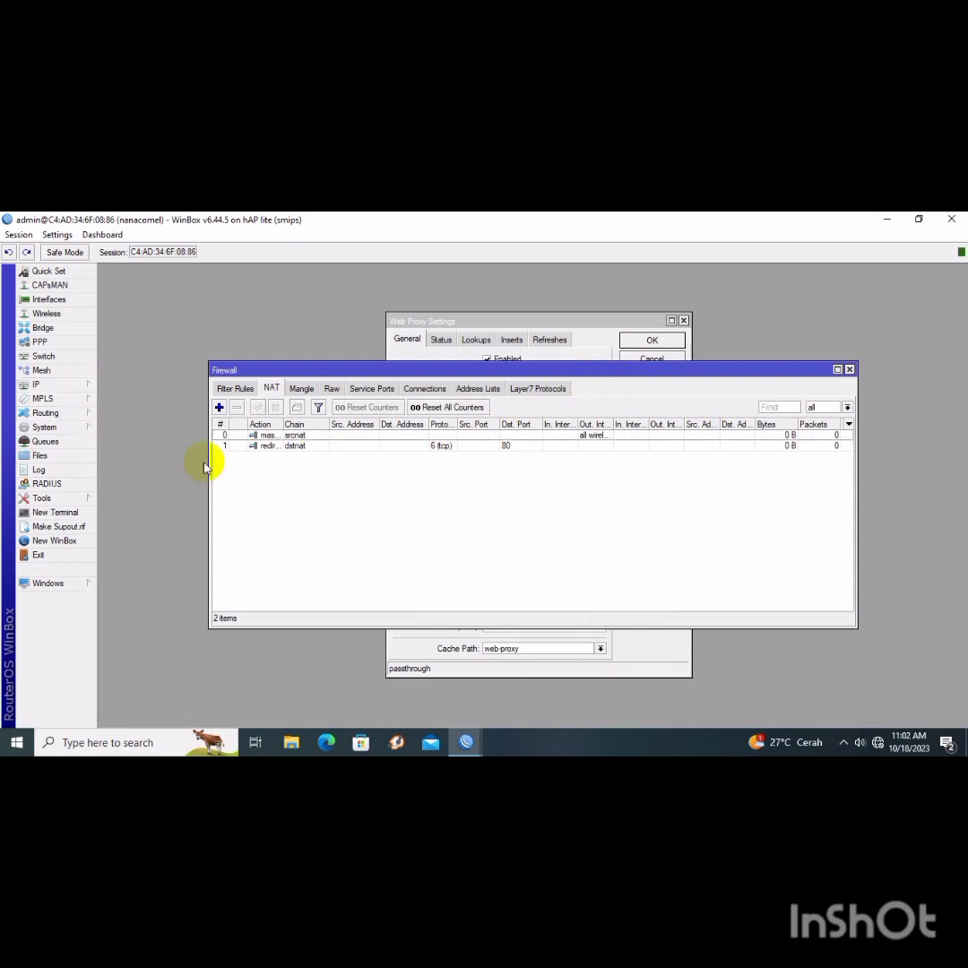
- Start a firewall filter rule in the input chain with source address 192.168.100.2-192.168.100.50 and protocol icmp
click(233, 388)
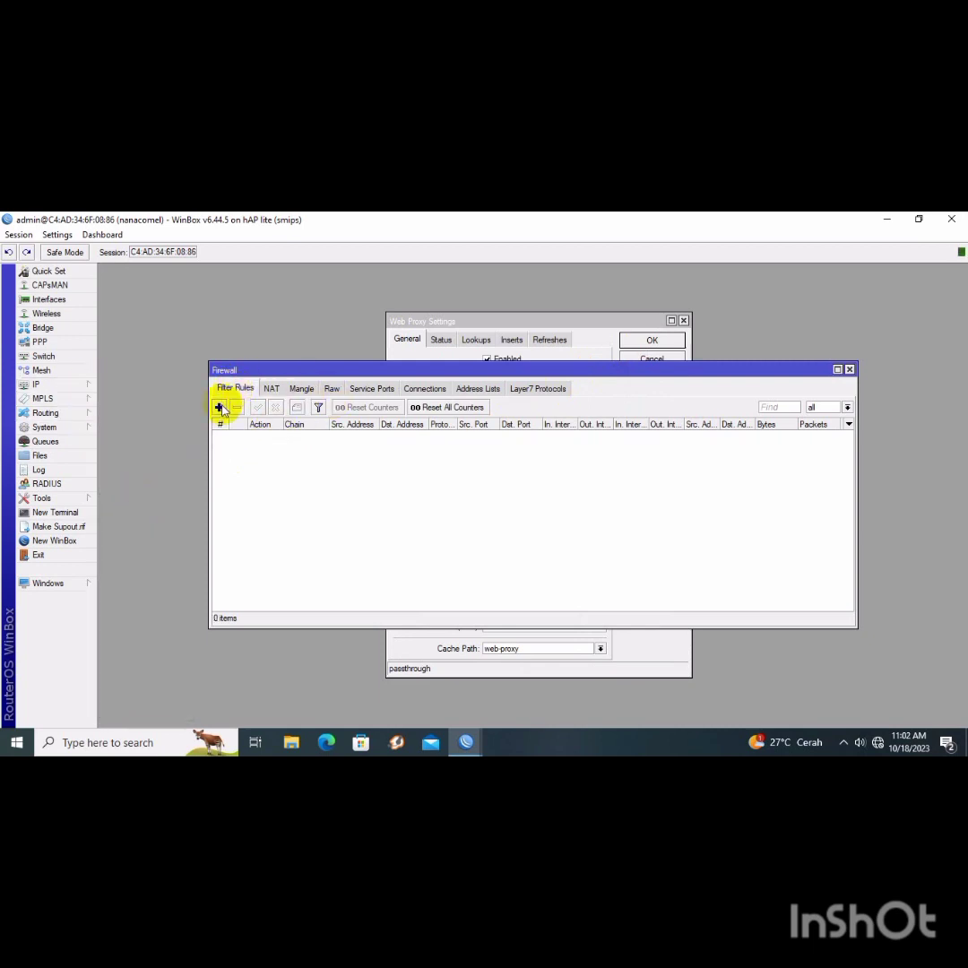
click(220, 408)
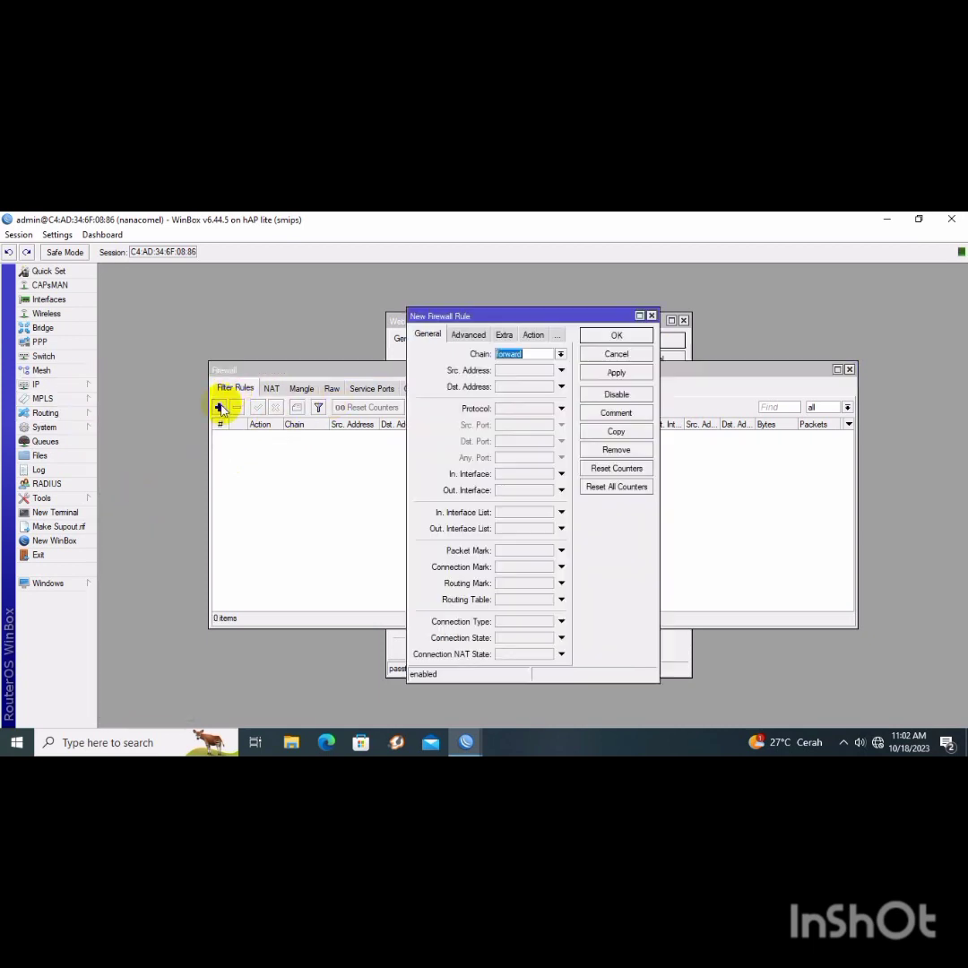
click(562, 355)
click(553, 372)
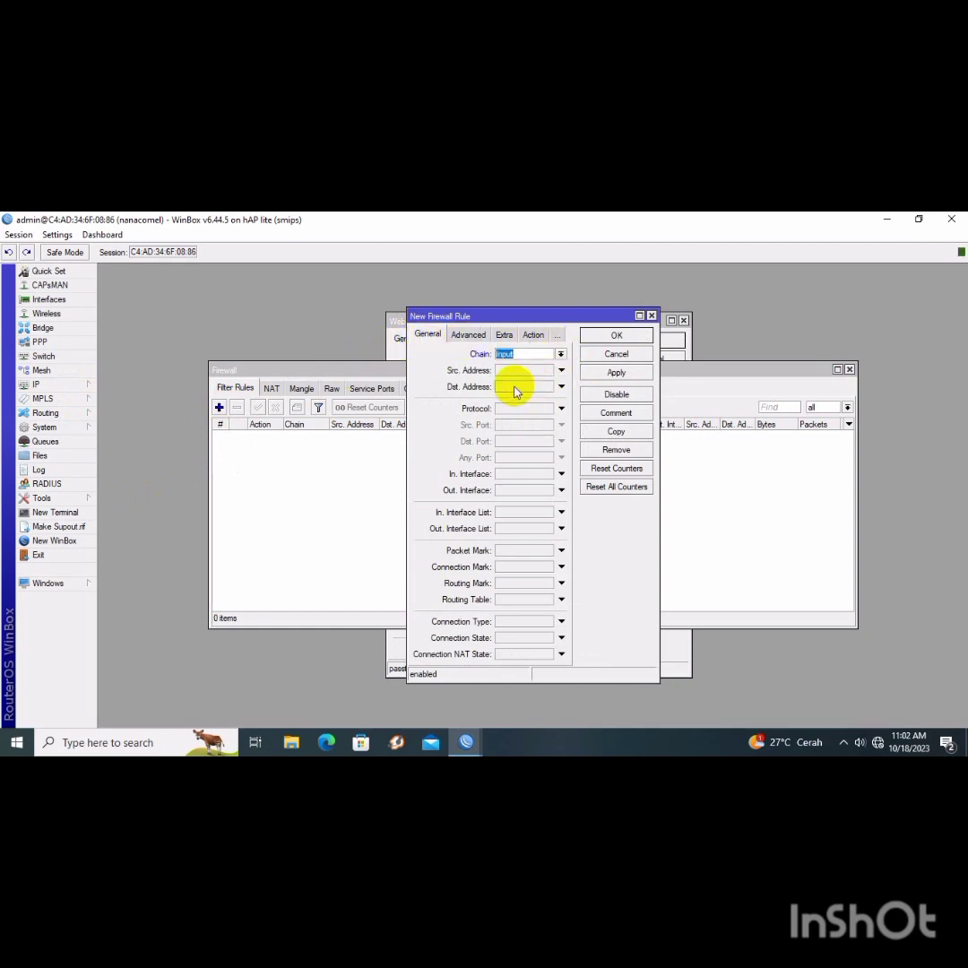
click(561, 370)
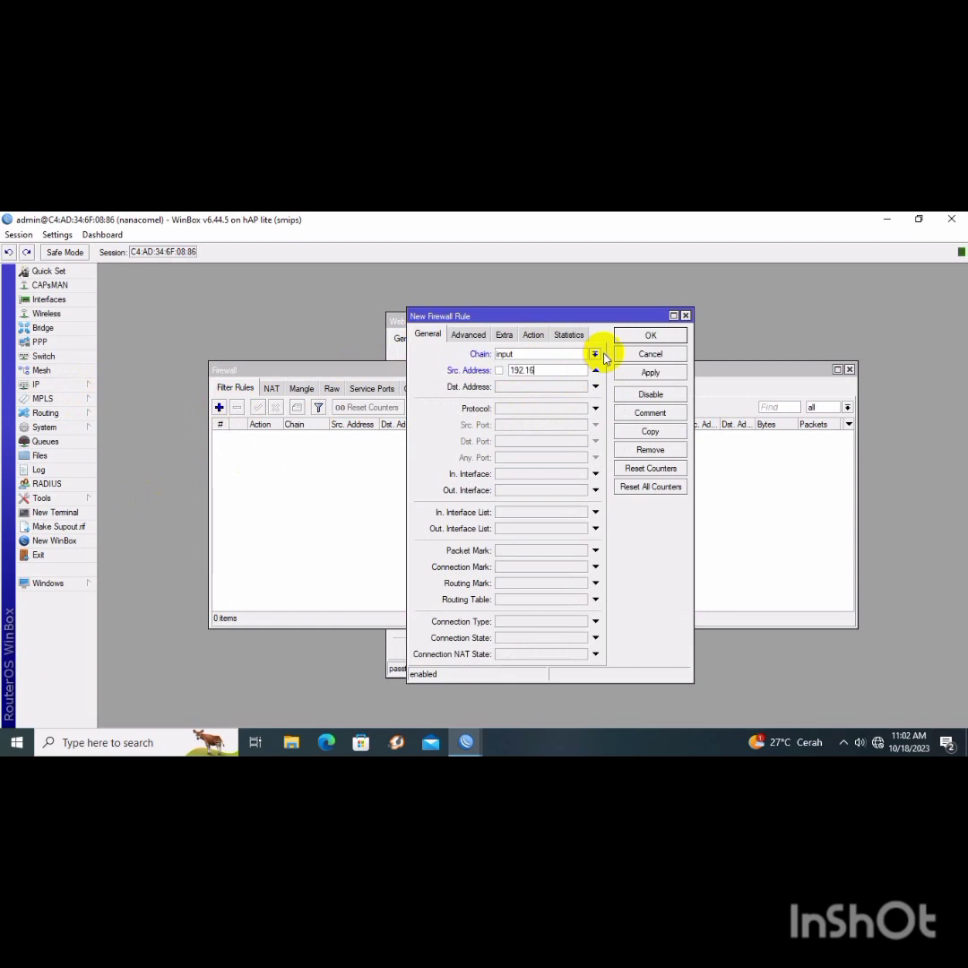
text(192.168.100.2-192.168.100)
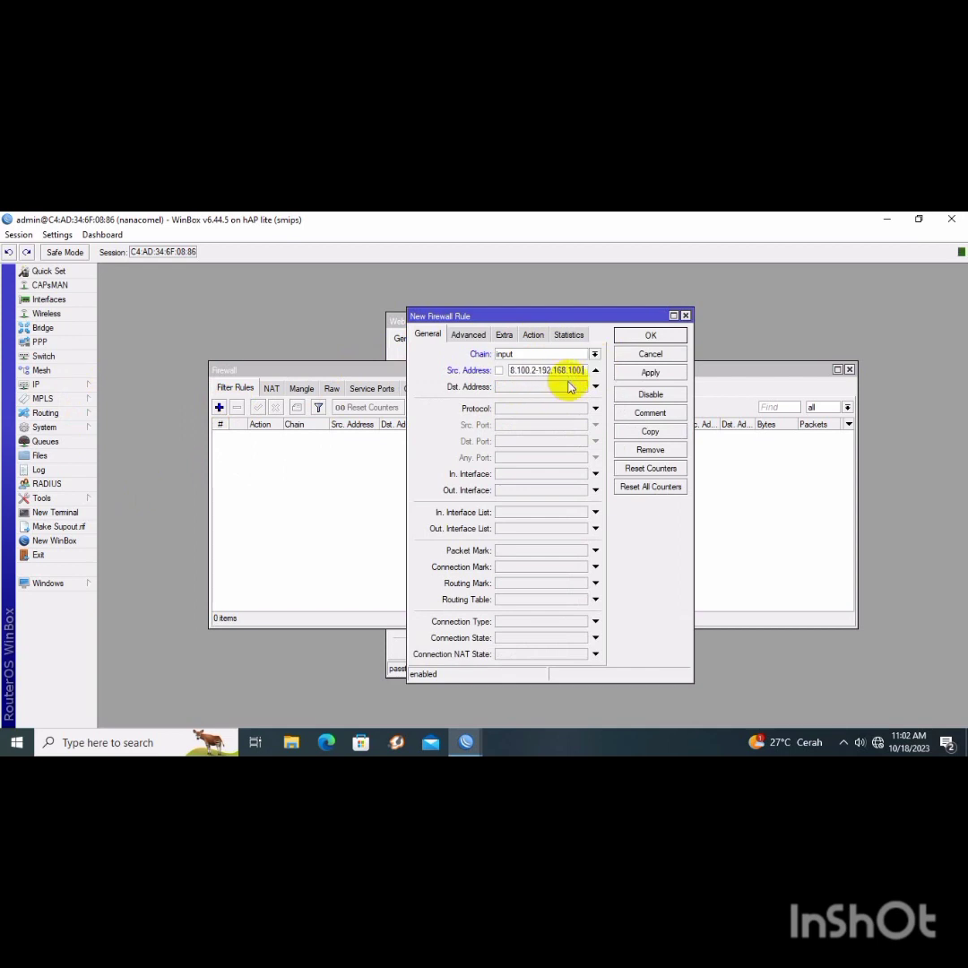
text(.50)
click(520, 408)
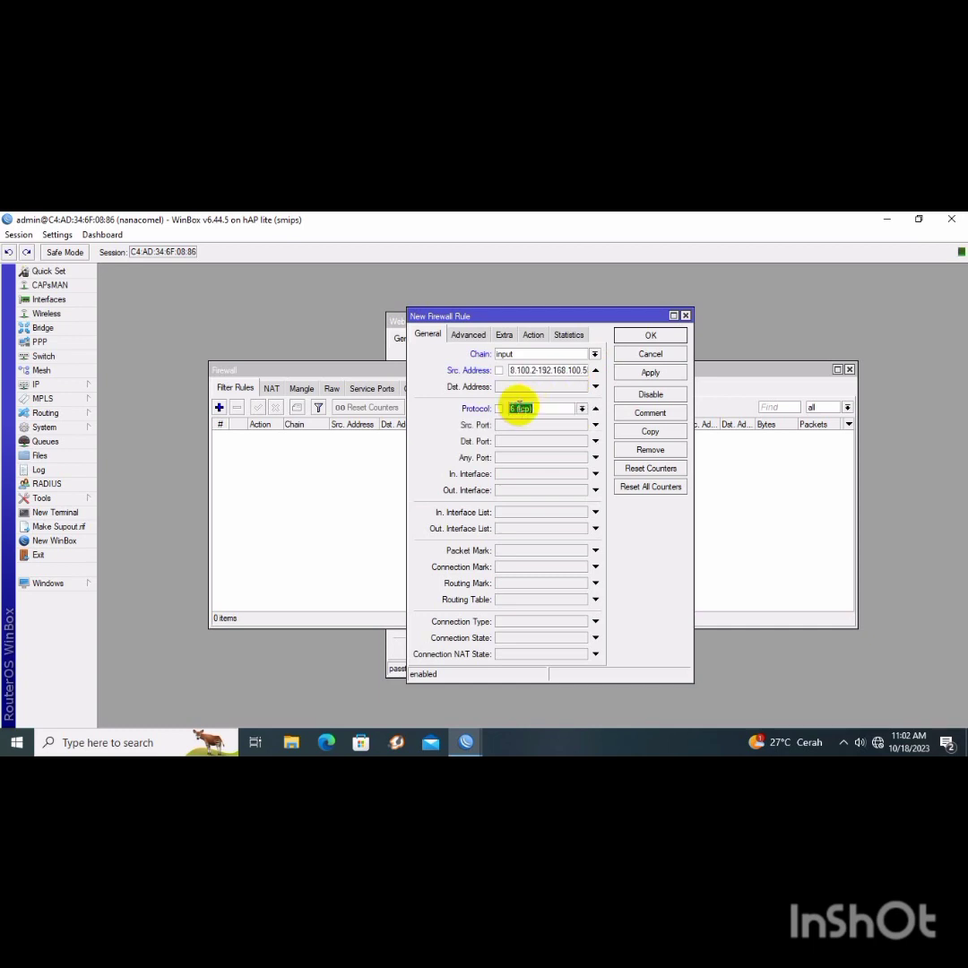
click(582, 409)
click(573, 421)
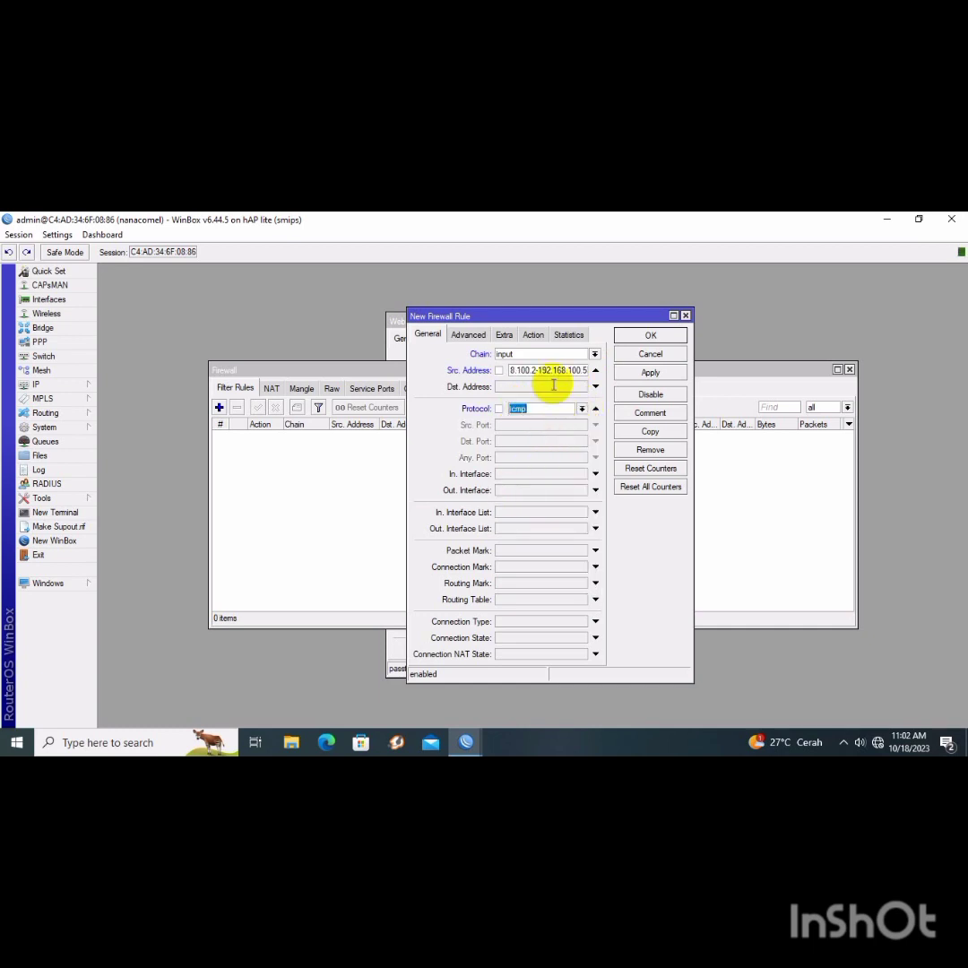
- Set the icmp filter rule's action to drop and save the rule
click(535, 334)
click(593, 355)
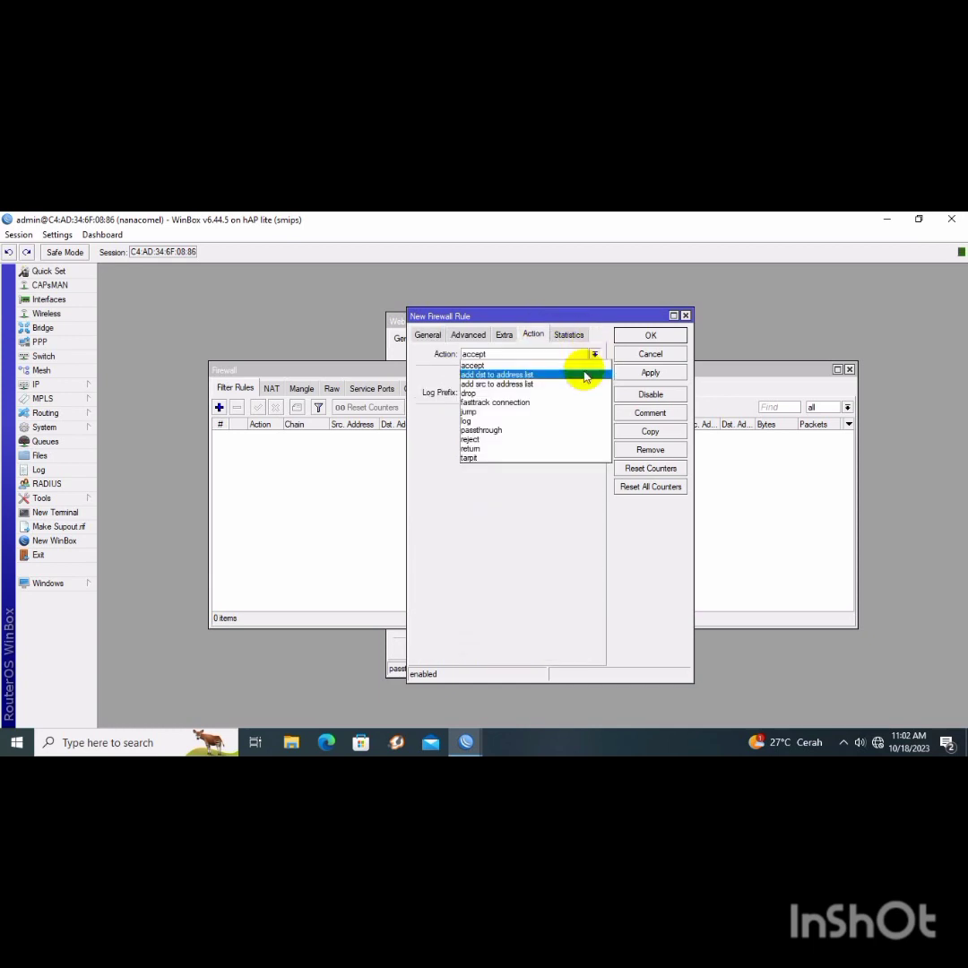
click(577, 394)
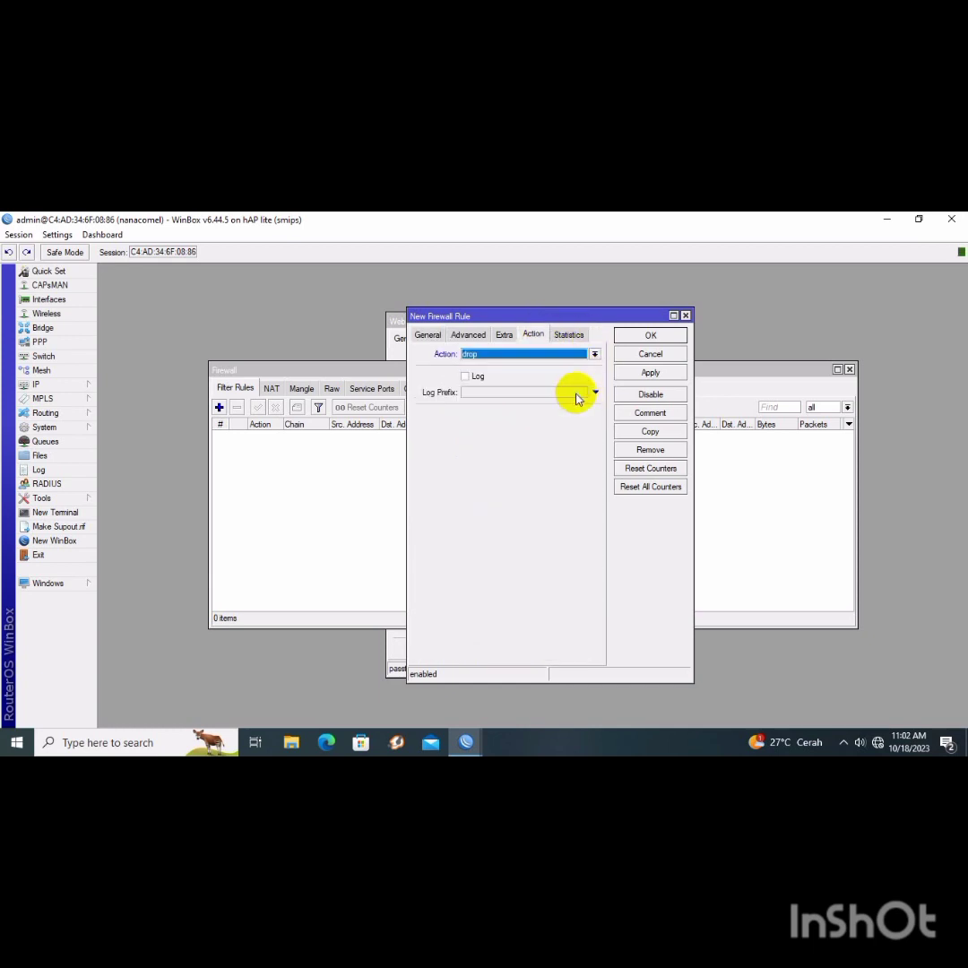
click(649, 372)
click(647, 337)
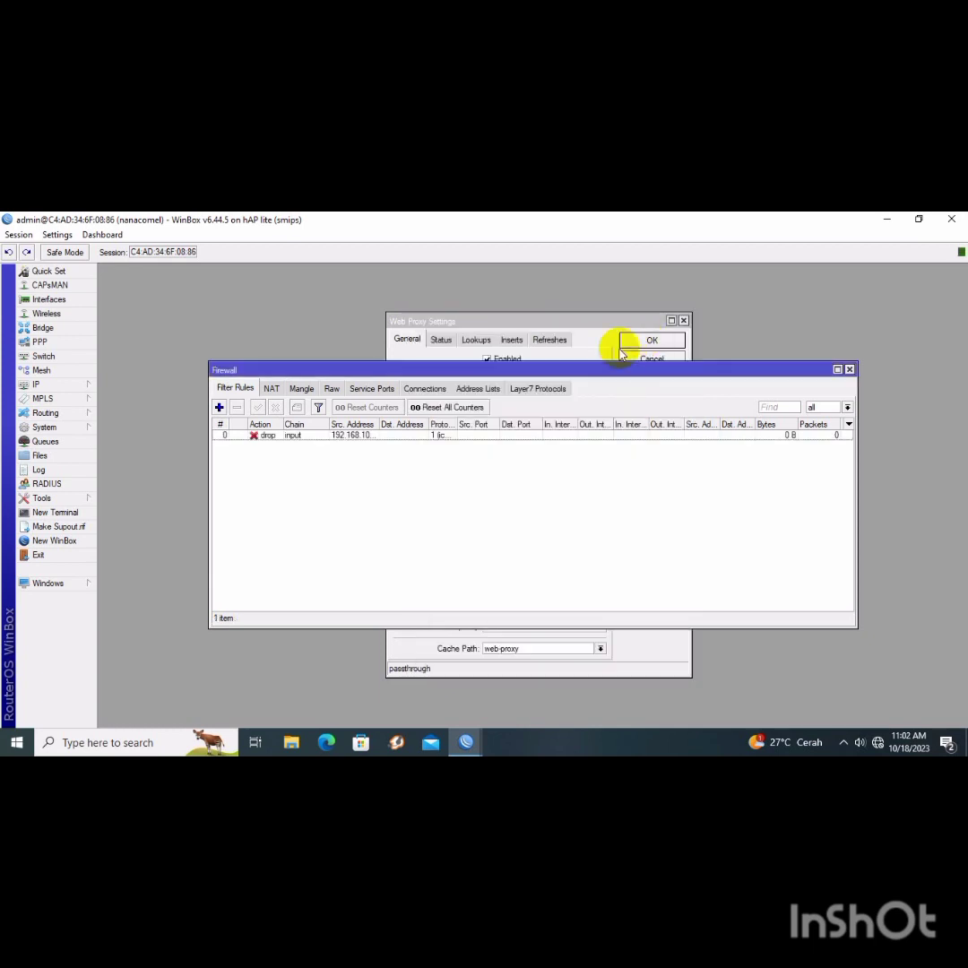
- Start another new firewall filter rule in the input chain
click(75, 384)
click(273, 455)
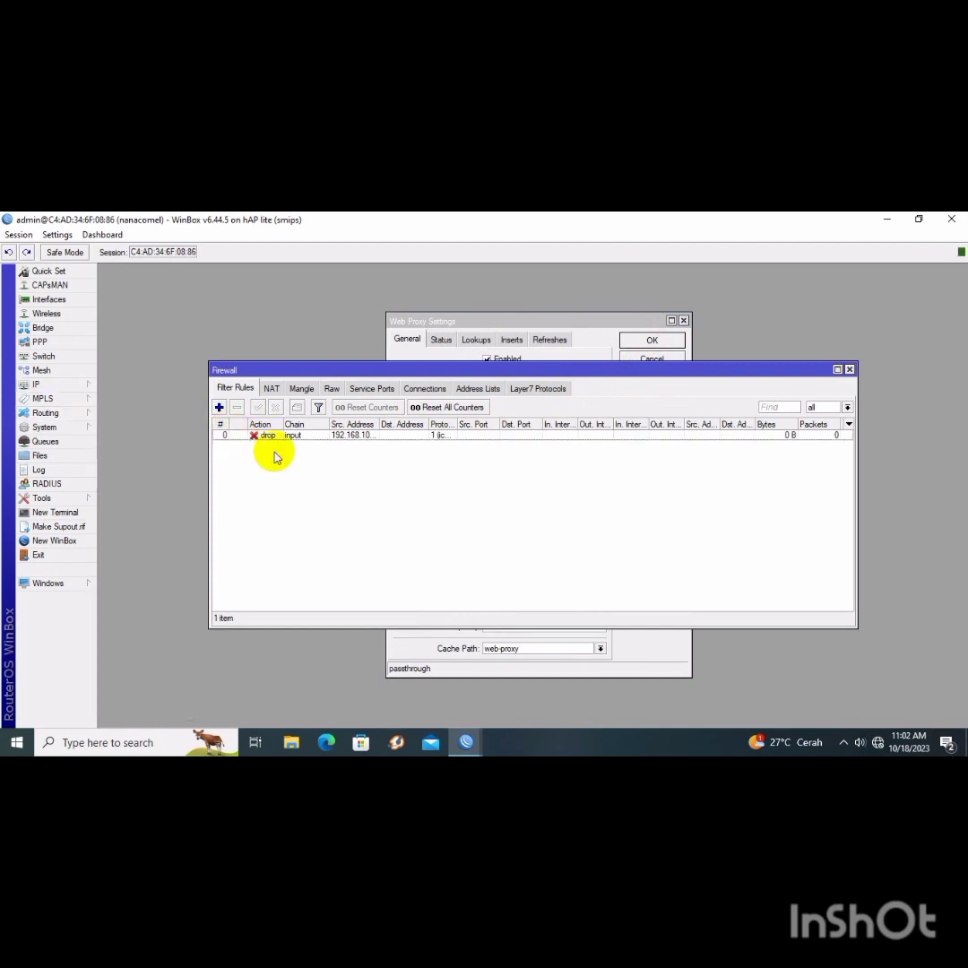
click(219, 409)
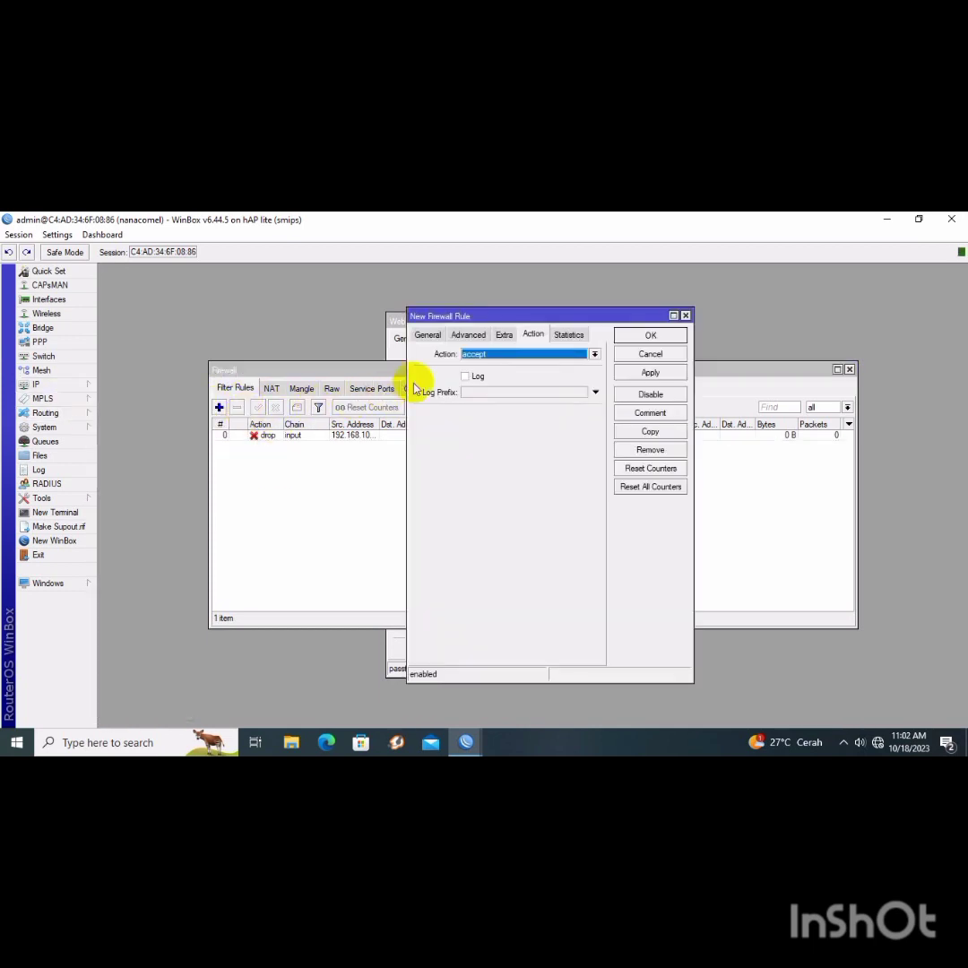
click(428, 336)
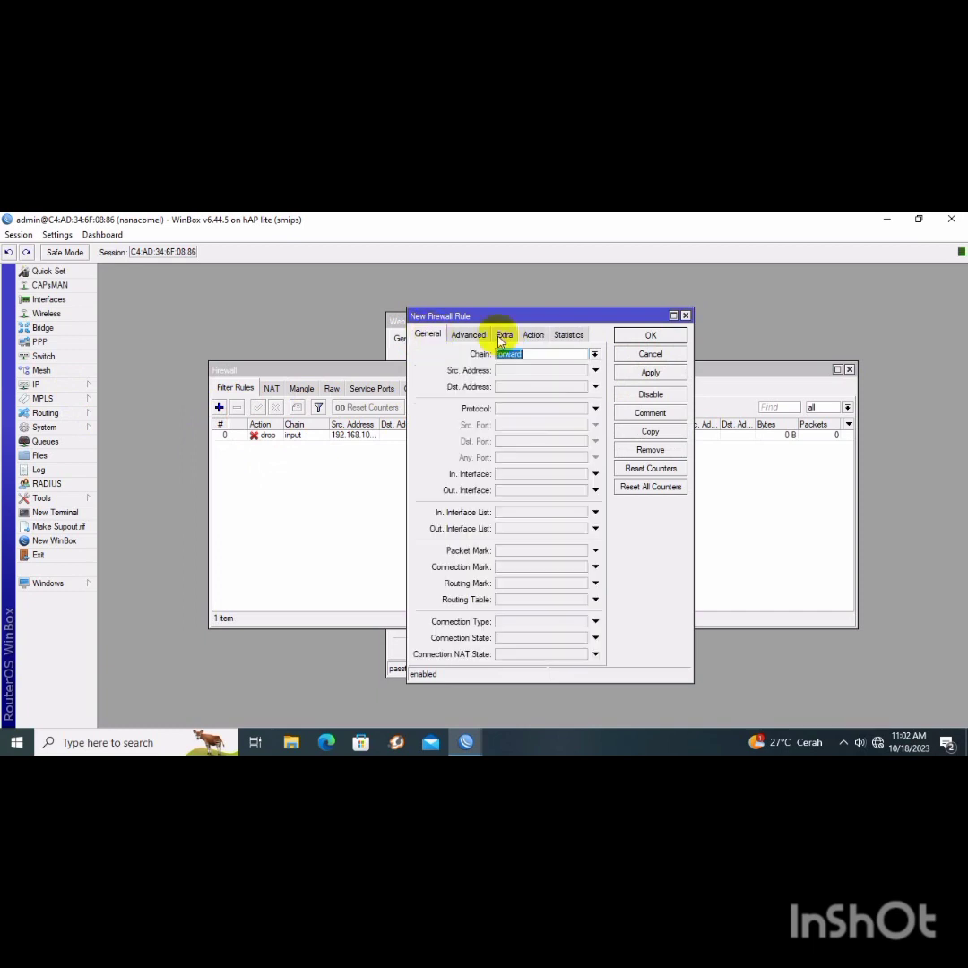
click(594, 355)
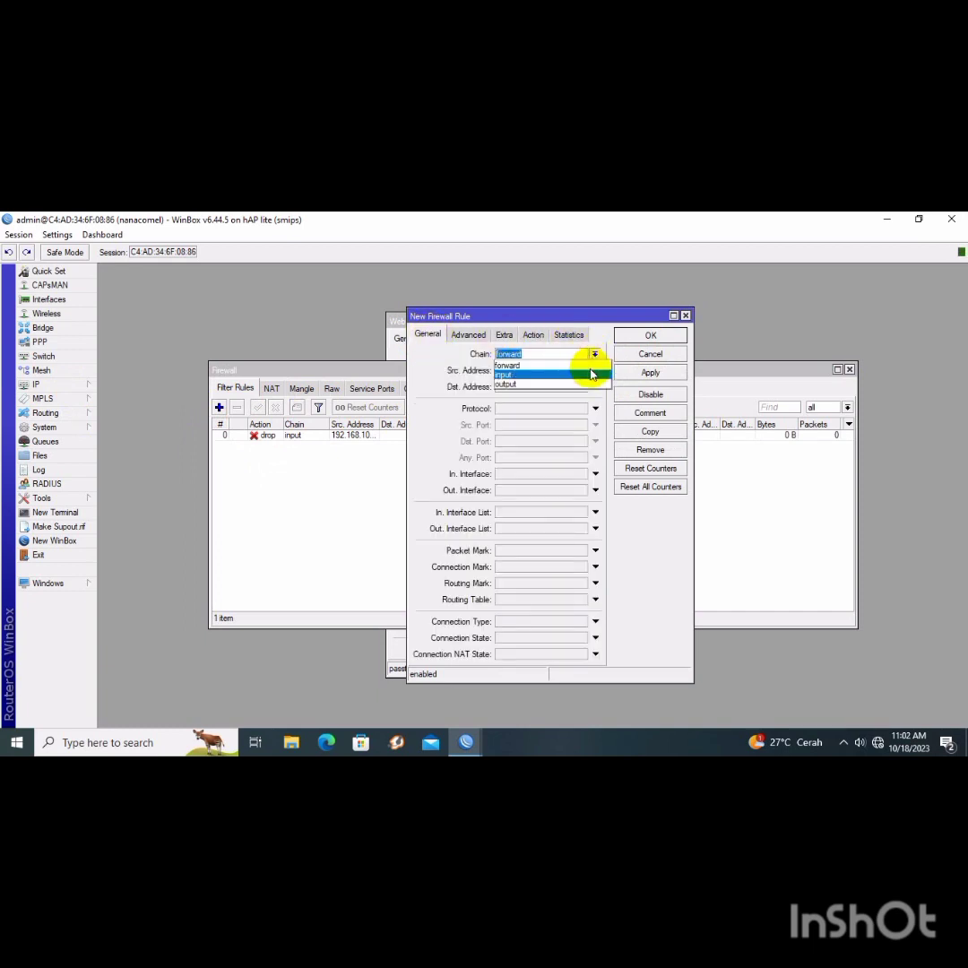
click(591, 371)
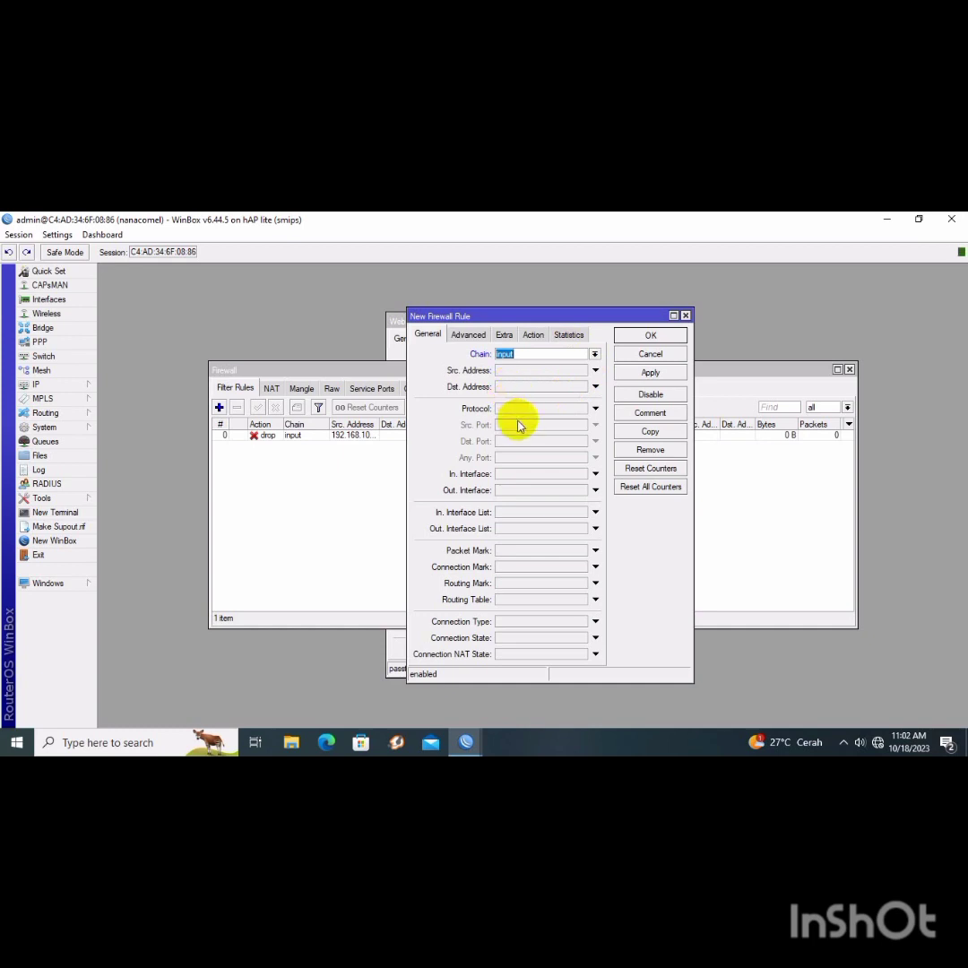
- Set the new input rule's action to log with log prefix loggingmikrotik and save the rule
click(533, 335)
click(594, 355)
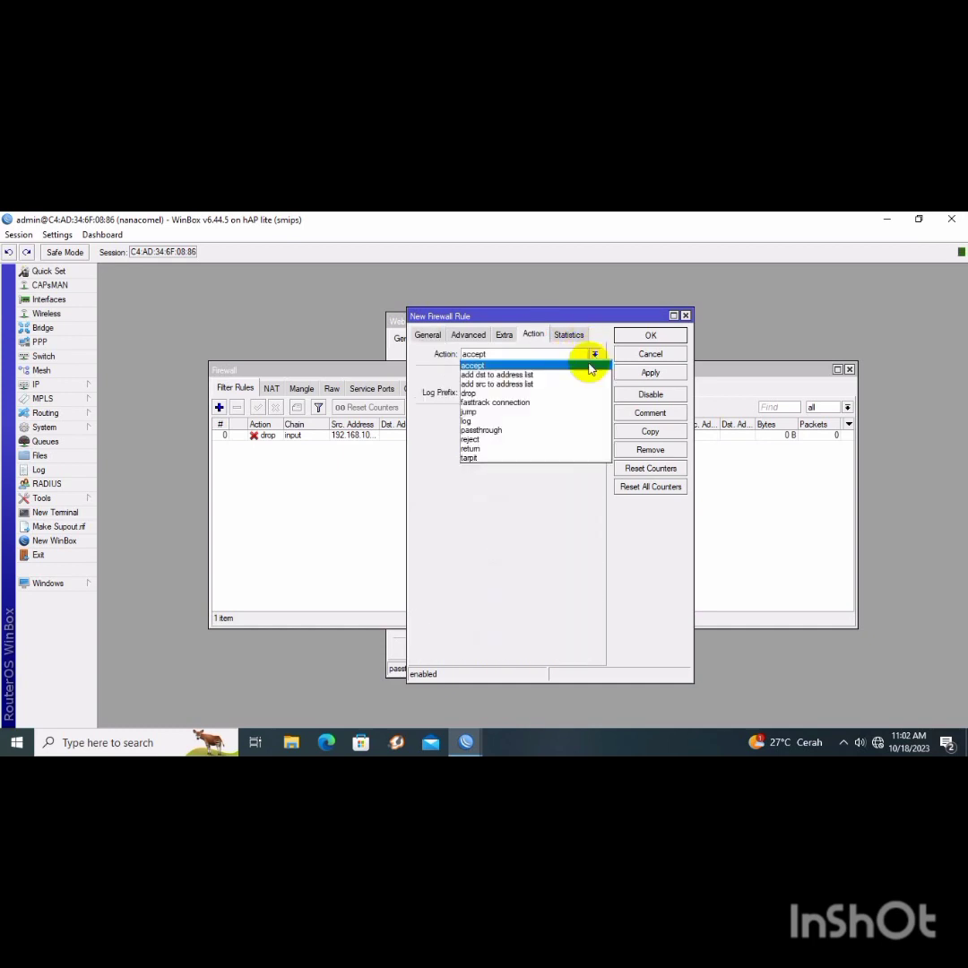
click(574, 421)
click(541, 392)
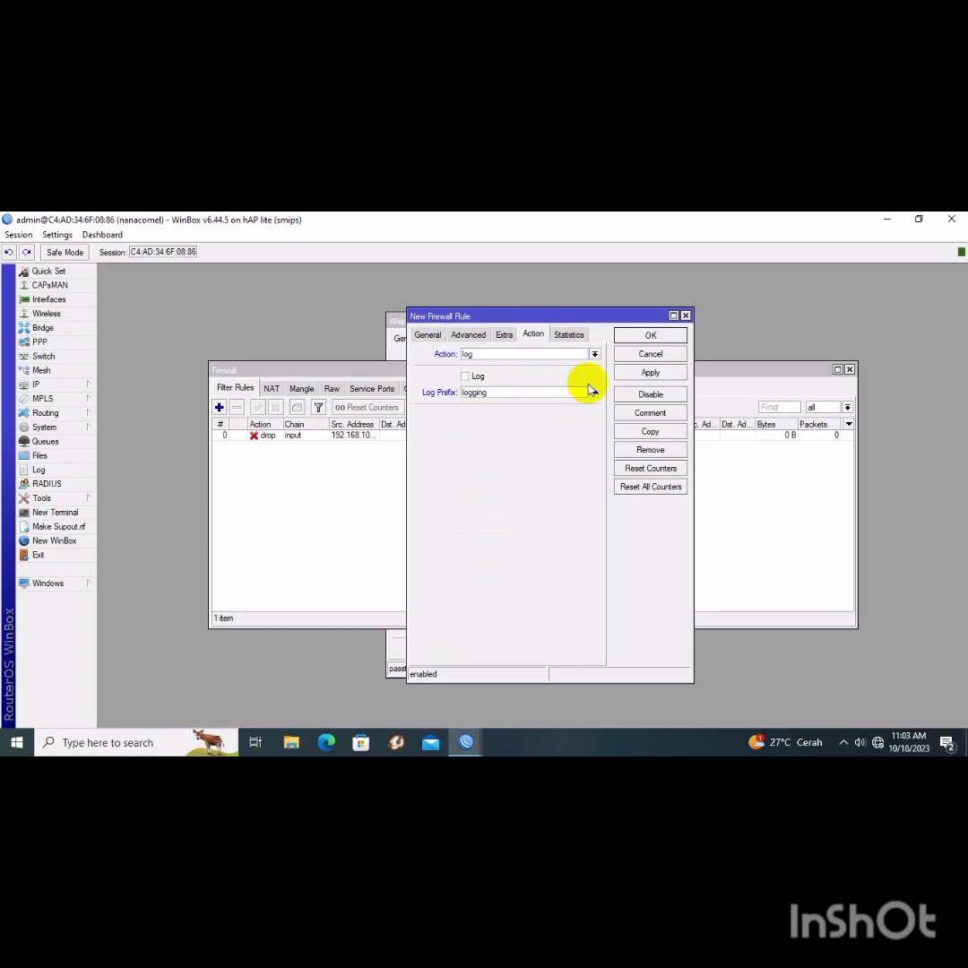
text(loggingmikroti)
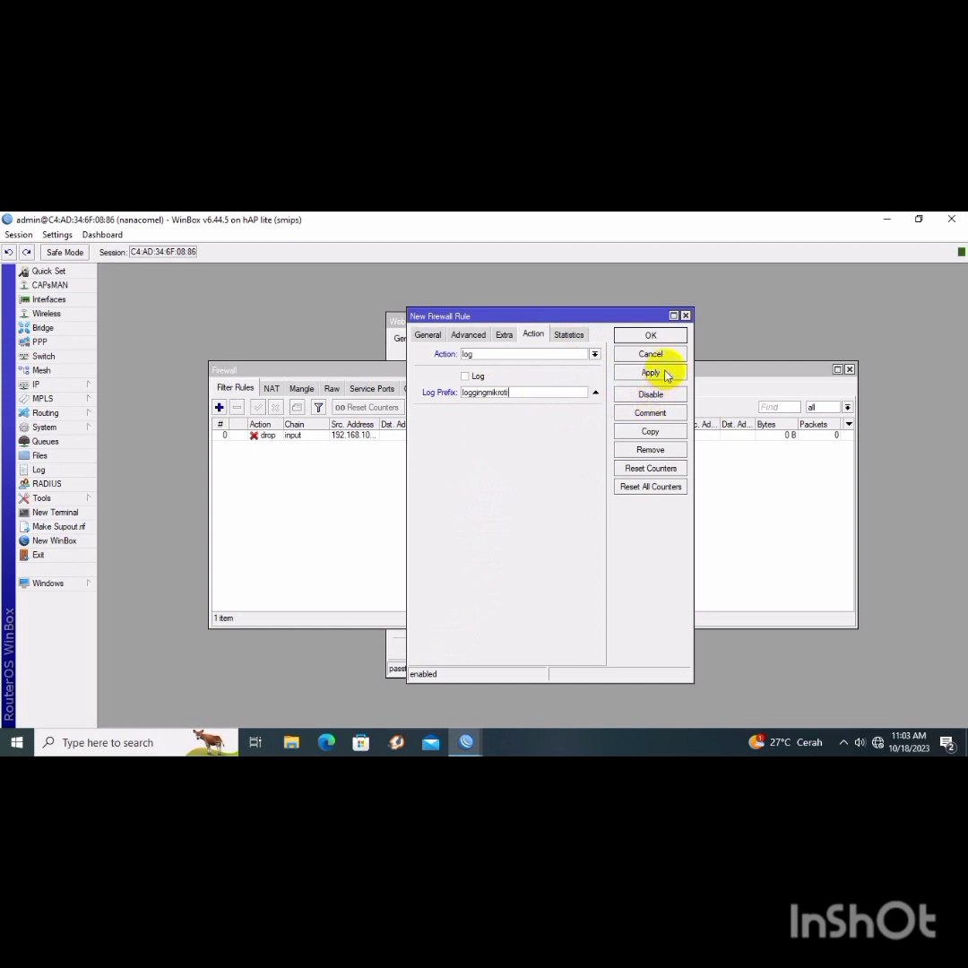
click(666, 375)
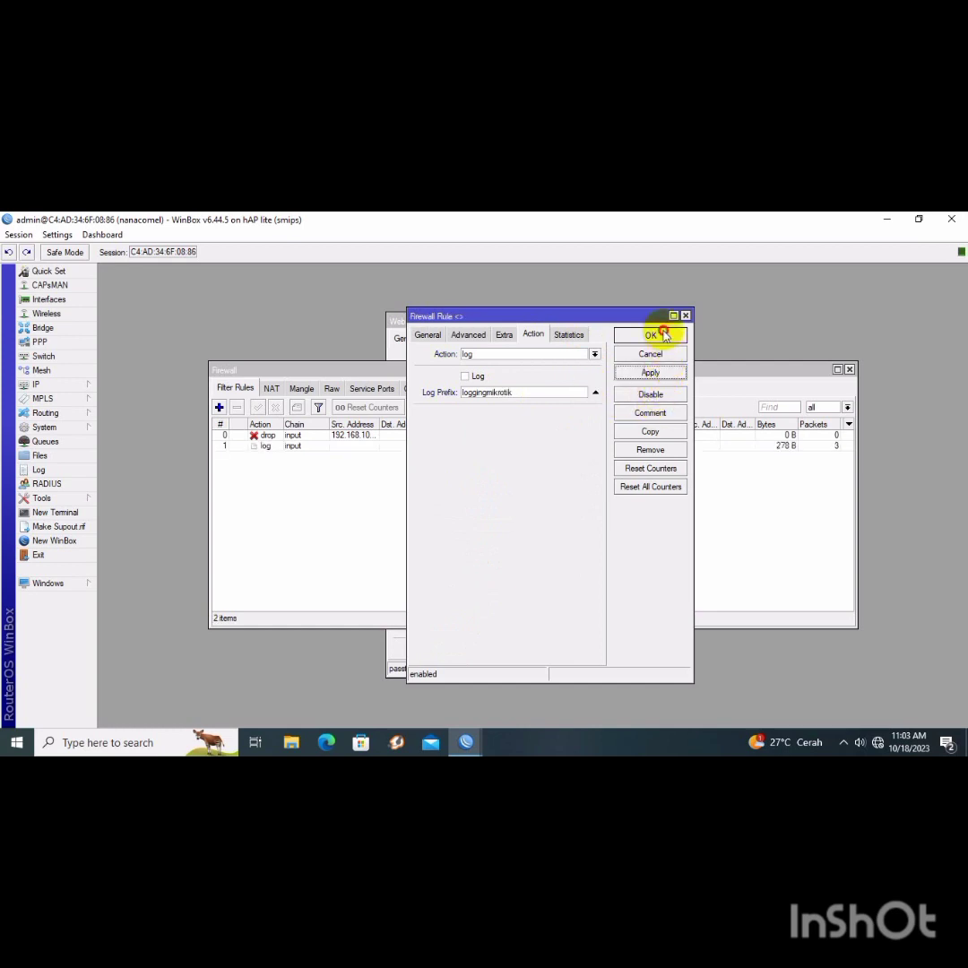
click(651, 336)
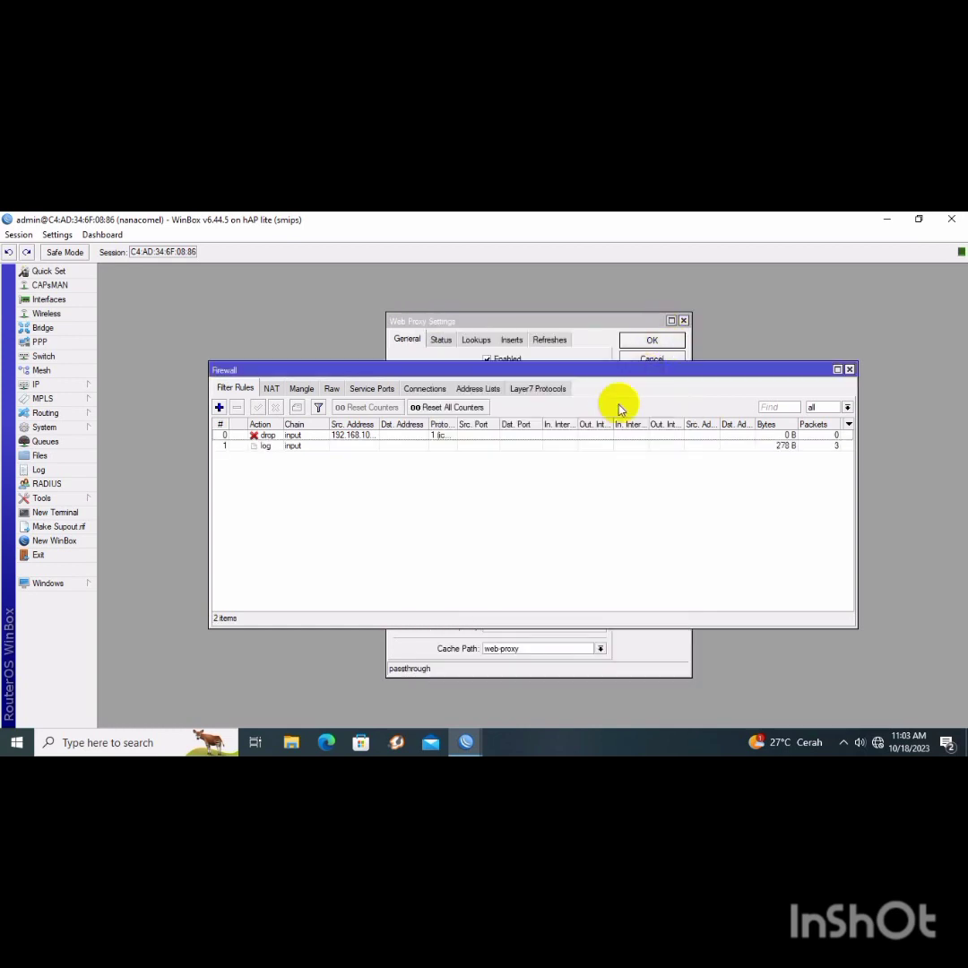
- Add the IP address 192.168.200.1/24 on interface ether3 and save it
click(60, 385)
click(126, 415)
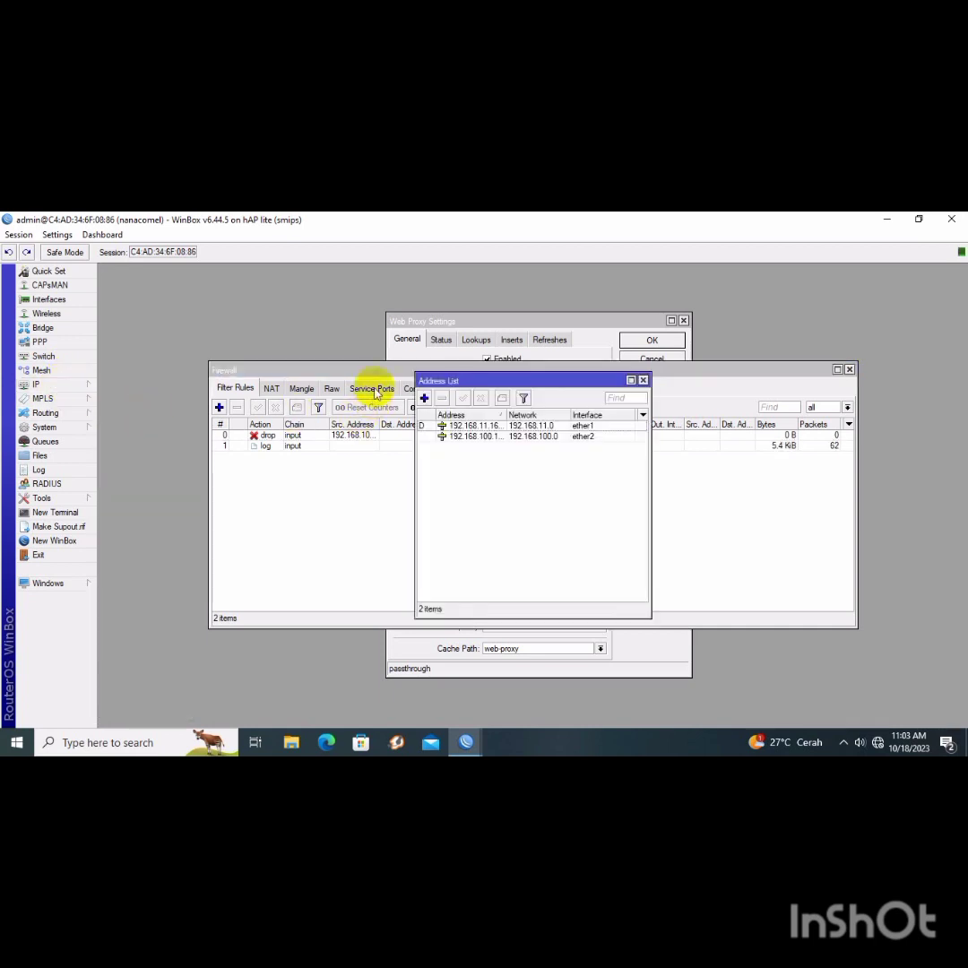
click(425, 399)
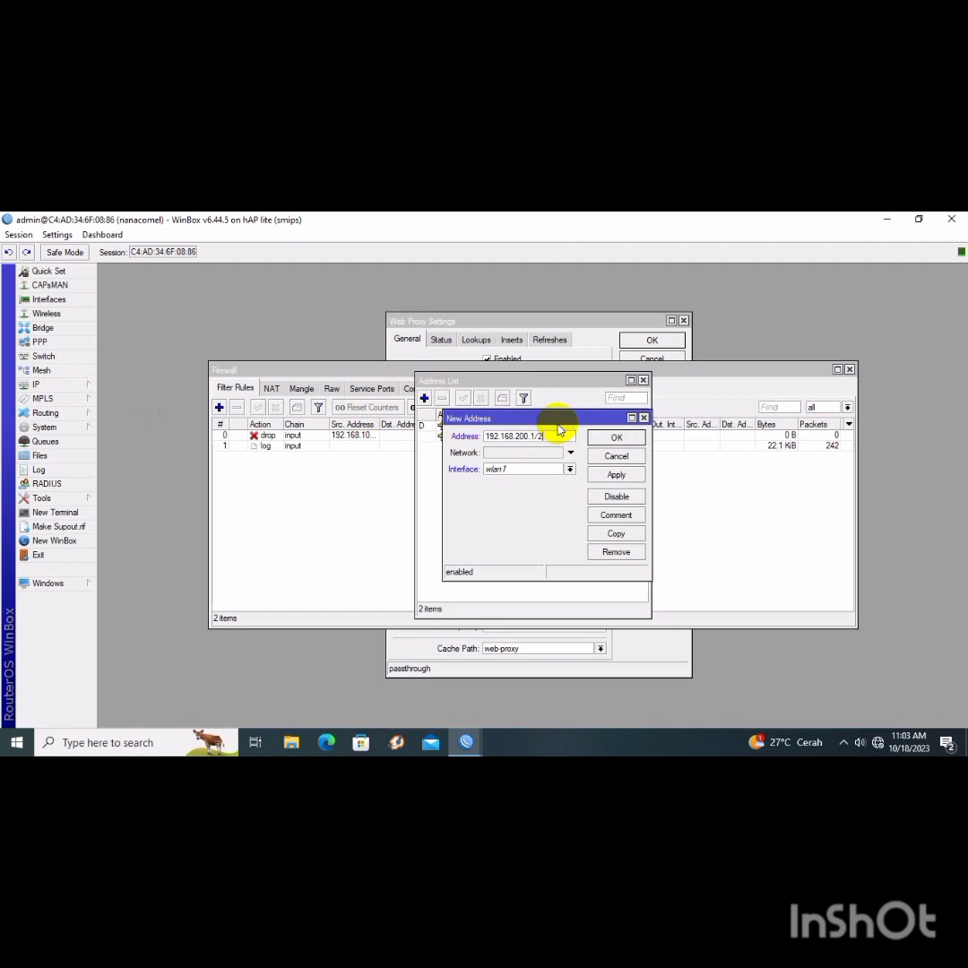
click(570, 469)
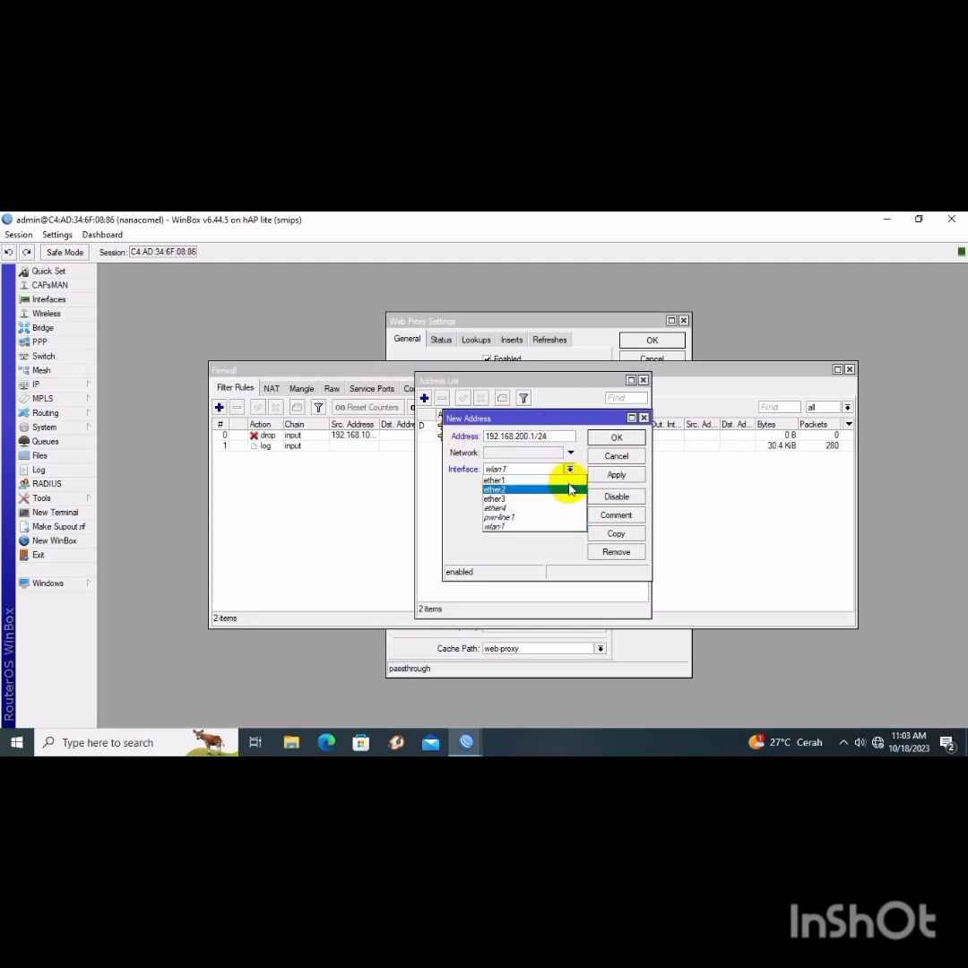
click(569, 498)
click(616, 474)
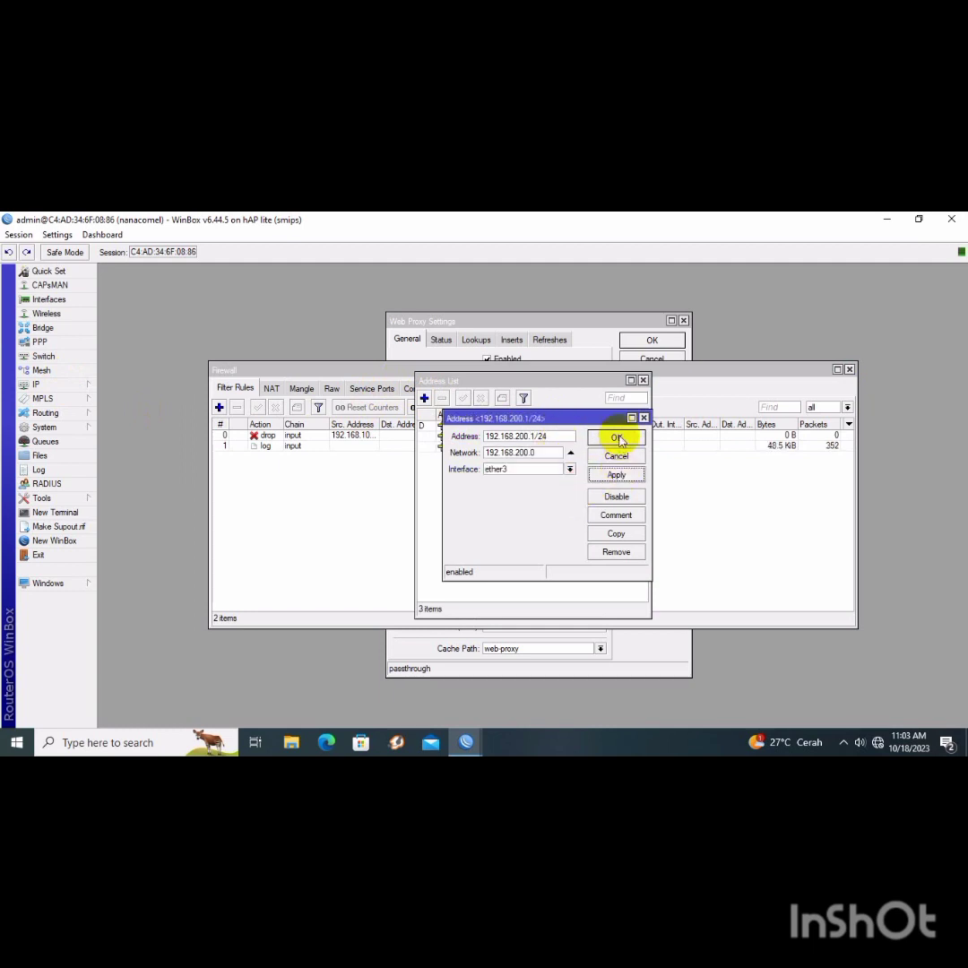
click(617, 437)
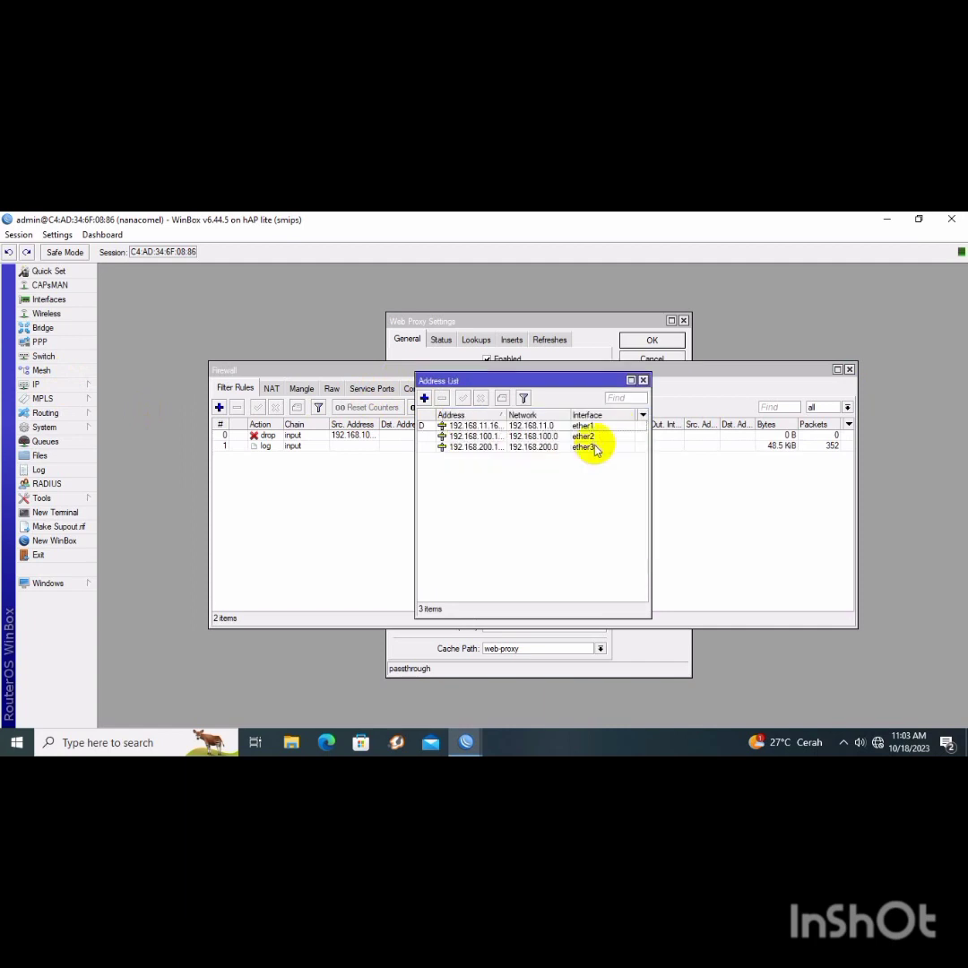
- Add the IP address 192.168.101.1/24 on interface wlan1 and save it
click(424, 399)
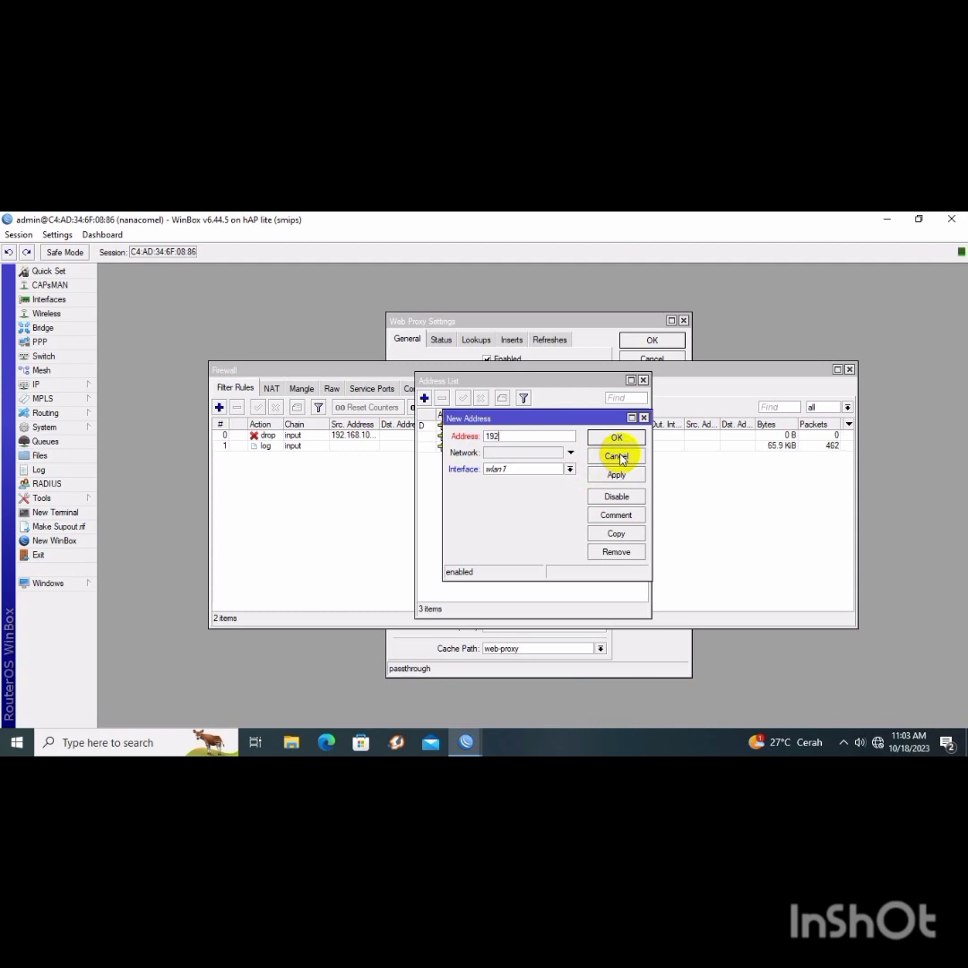
text(192.168)
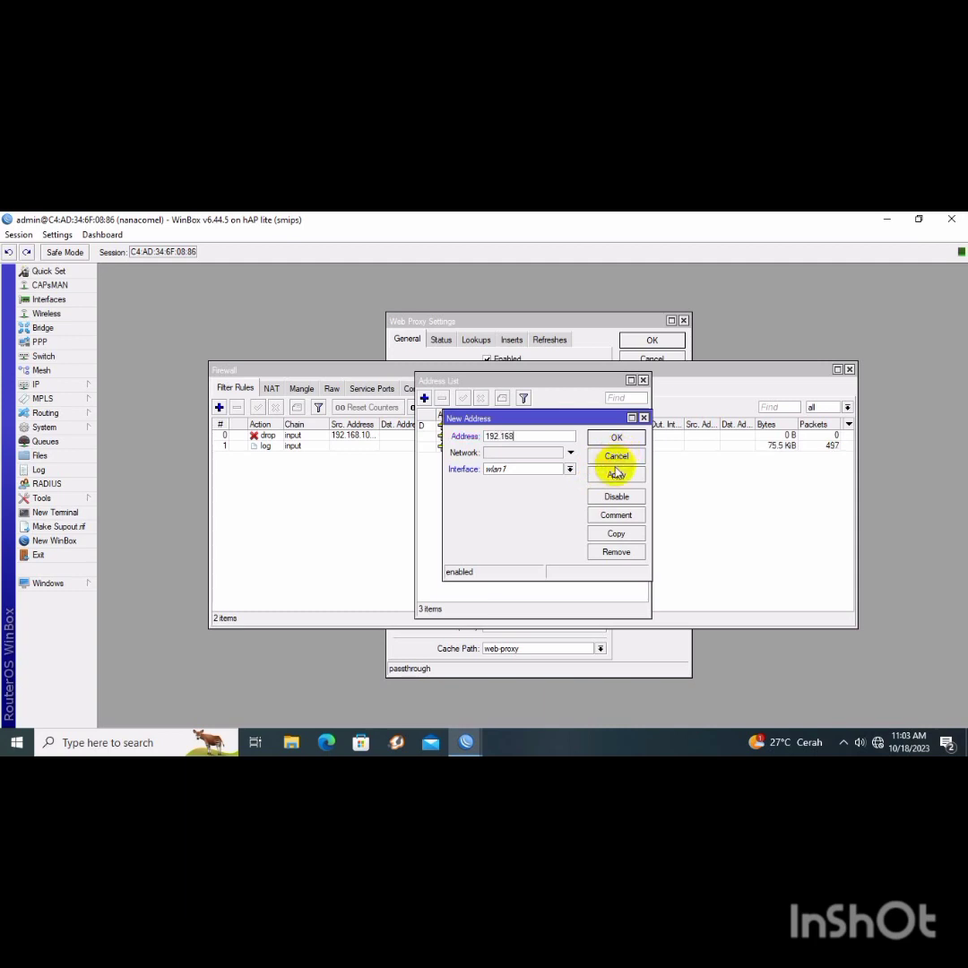
text(.101.1/24)
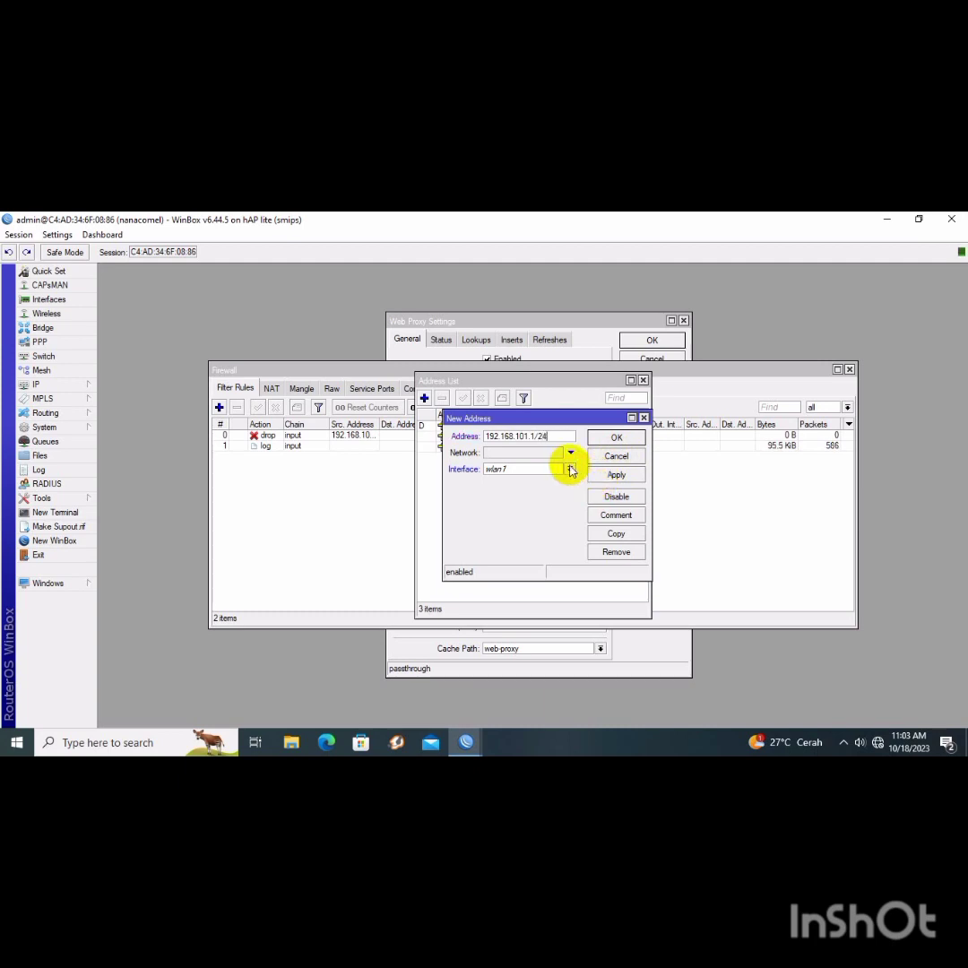
click(571, 470)
click(569, 468)
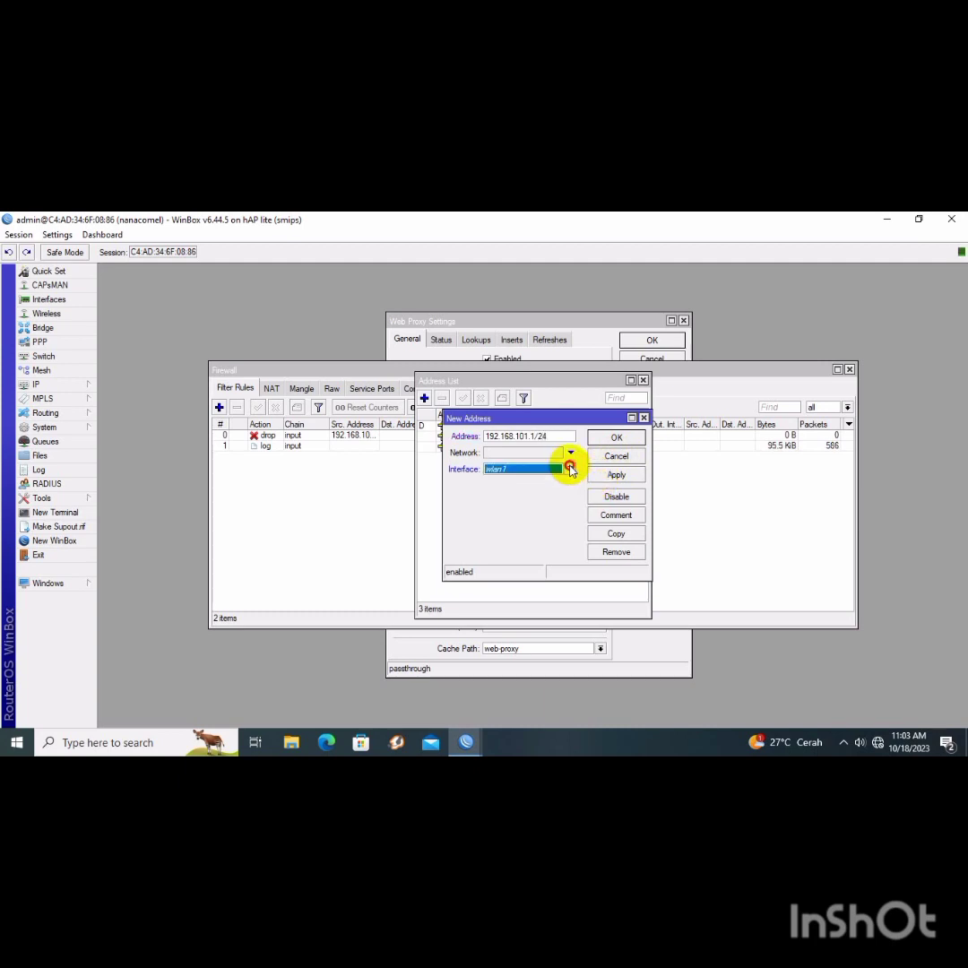
click(625, 475)
click(617, 440)
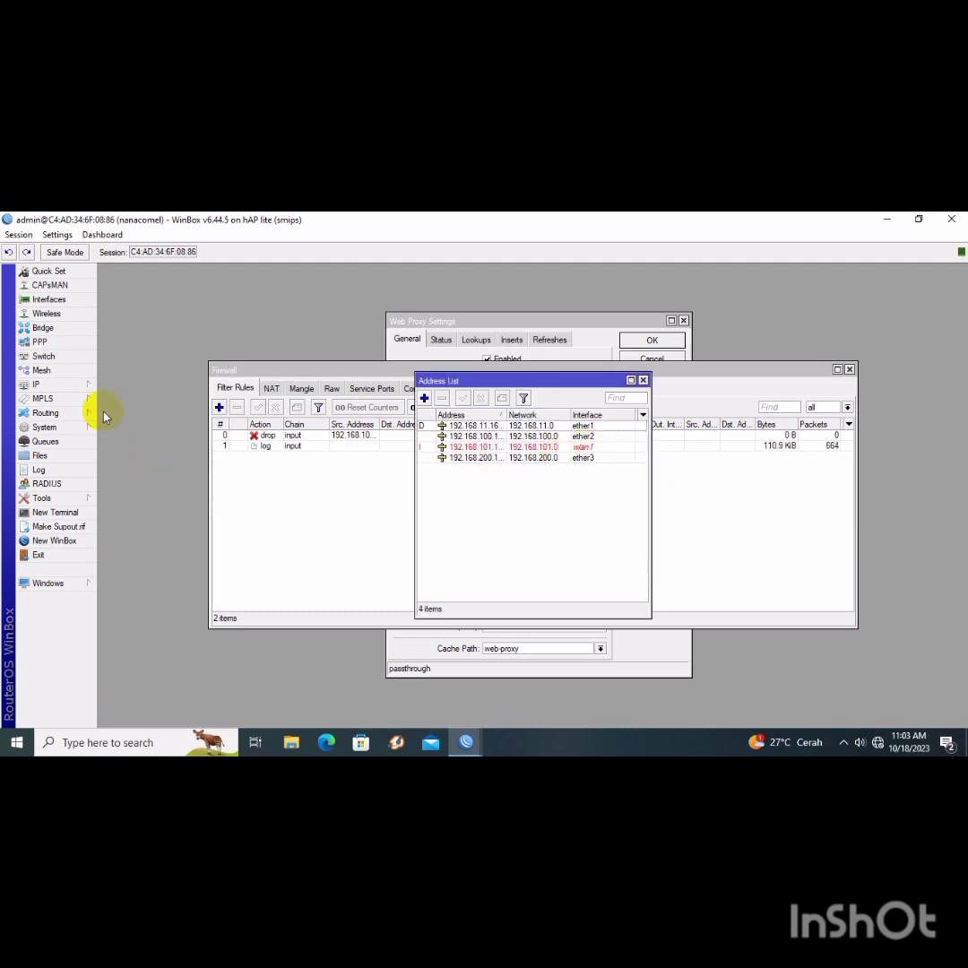
- Enable the wlan1 wireless interface and set its mode to ap bridge
click(48, 314)
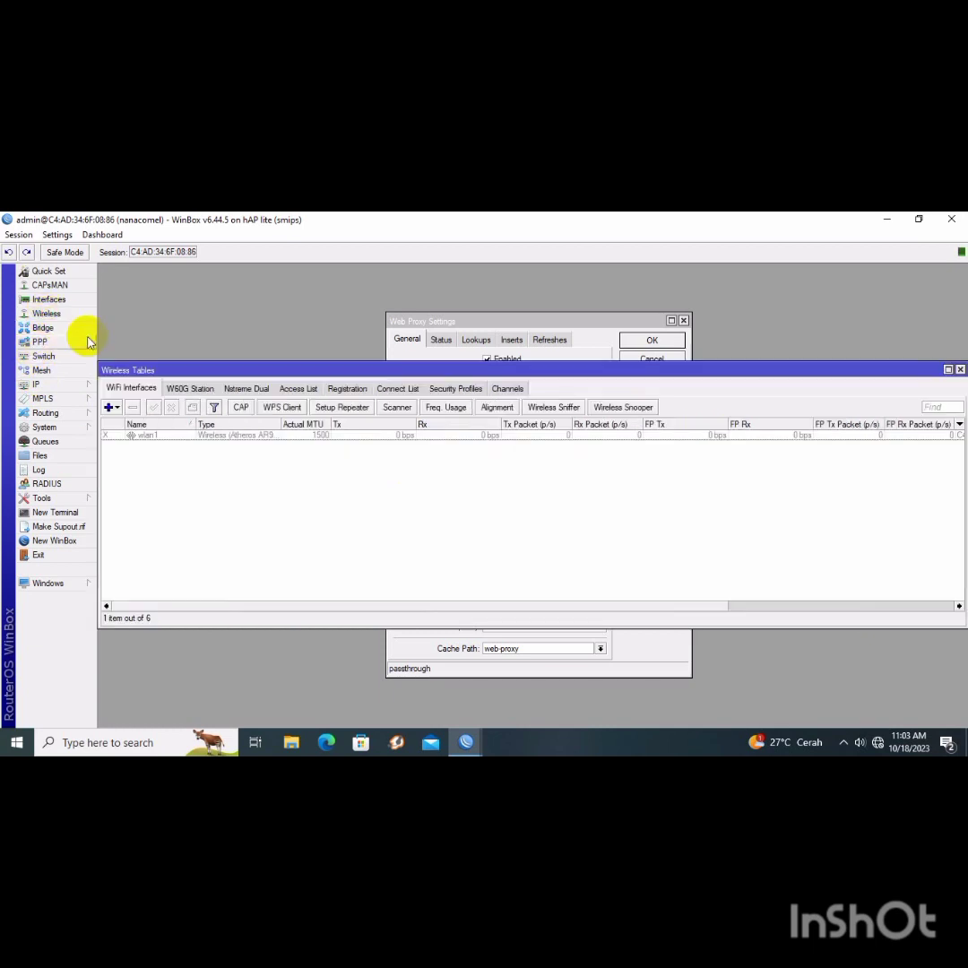
click(166, 436)
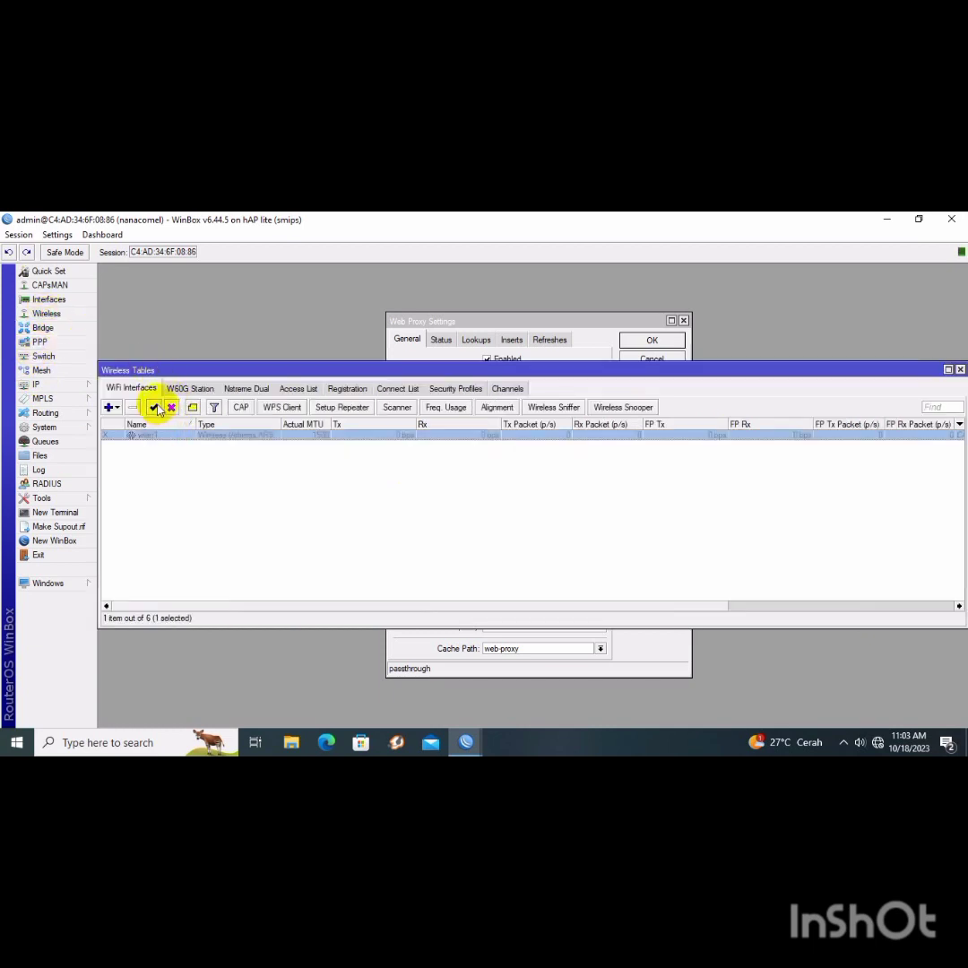
click(155, 407)
double_click(204, 436)
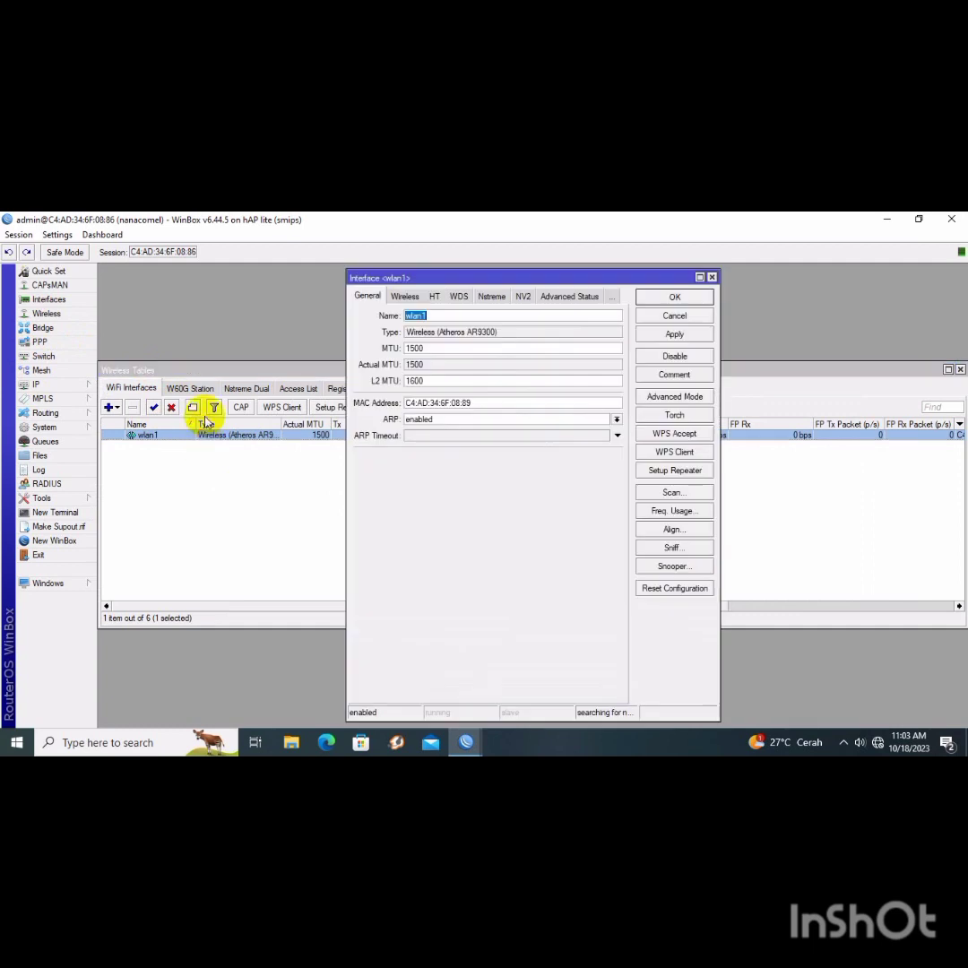
click(404, 297)
click(617, 317)
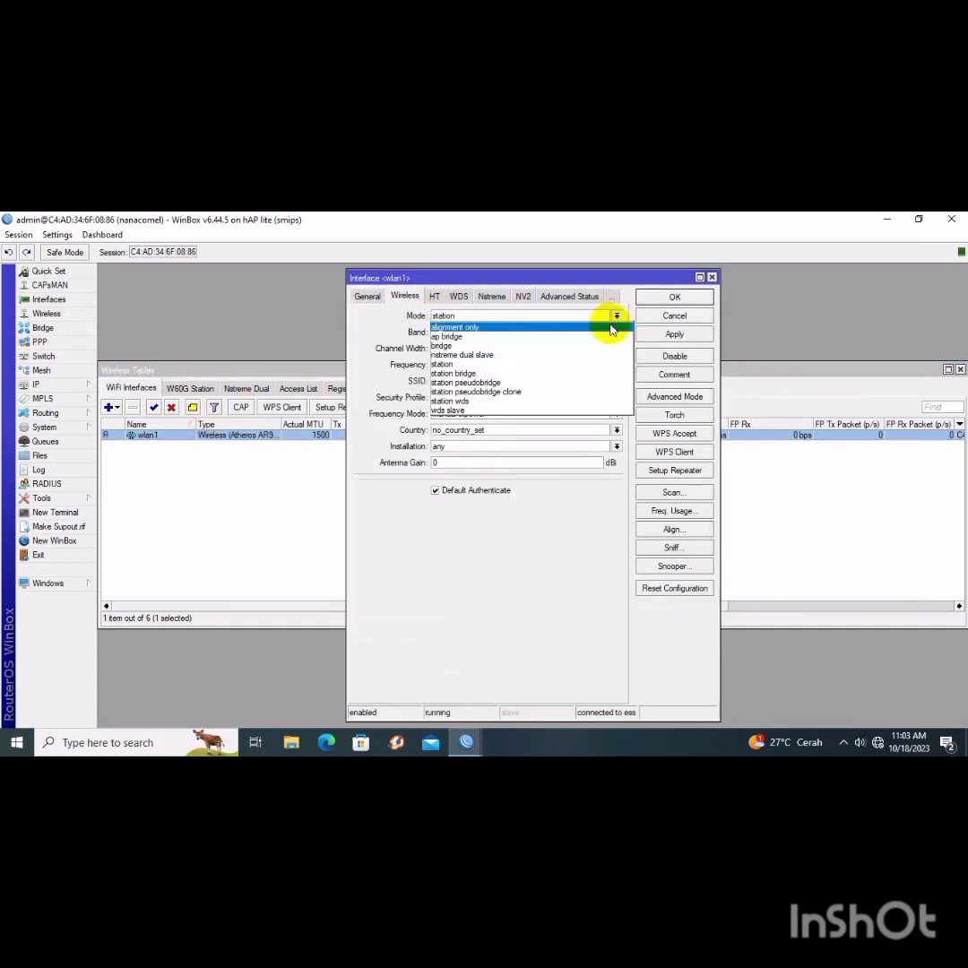
click(595, 337)
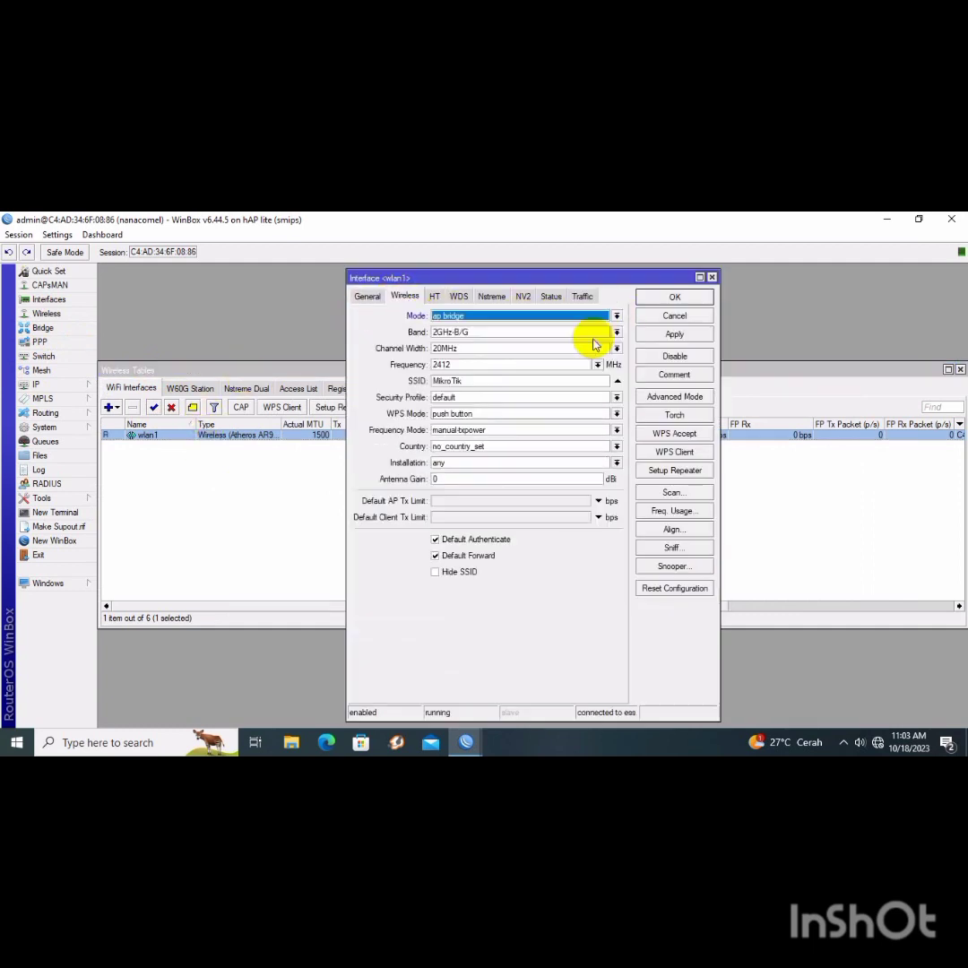
- Replace the wlan1 interface's SSID with nanacomel
click(510, 381)
key(BackSpace)
key(BackSpace)
key(BackSpace)
key(BackSpace)
key(BackSpace)
key(BackSpace)
key(BackSpace)
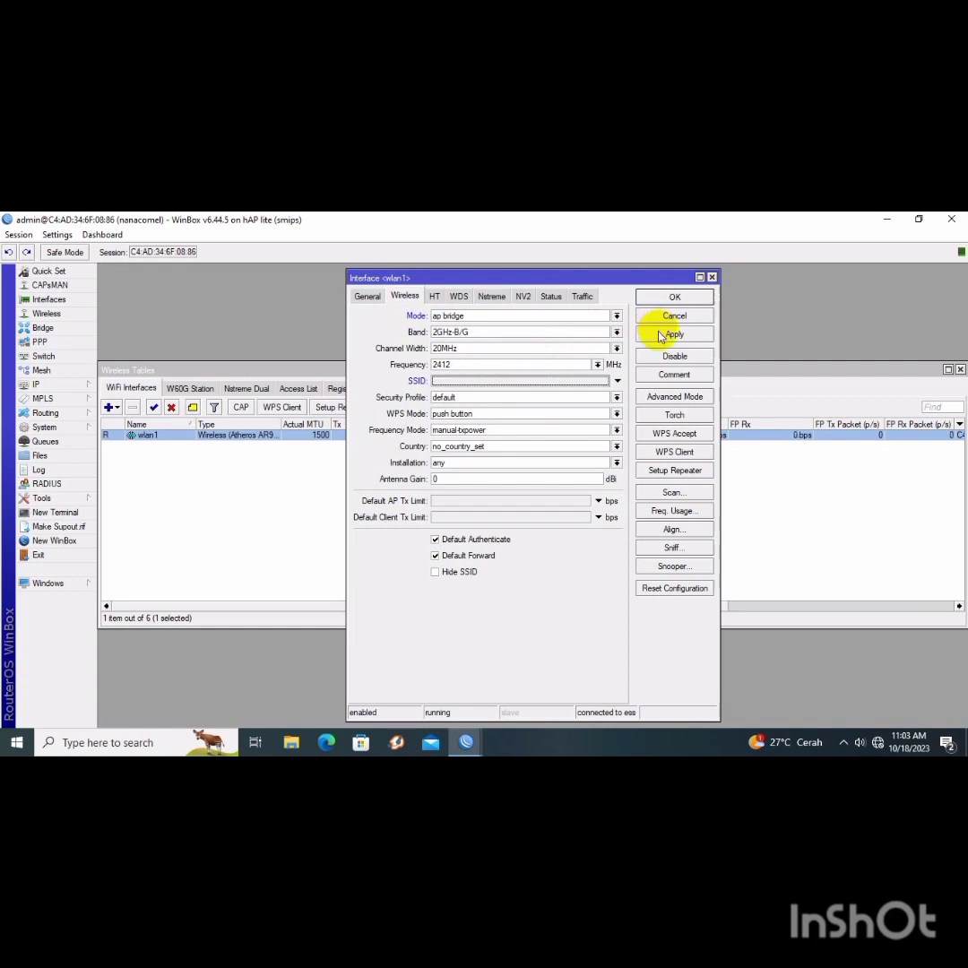
text(n)
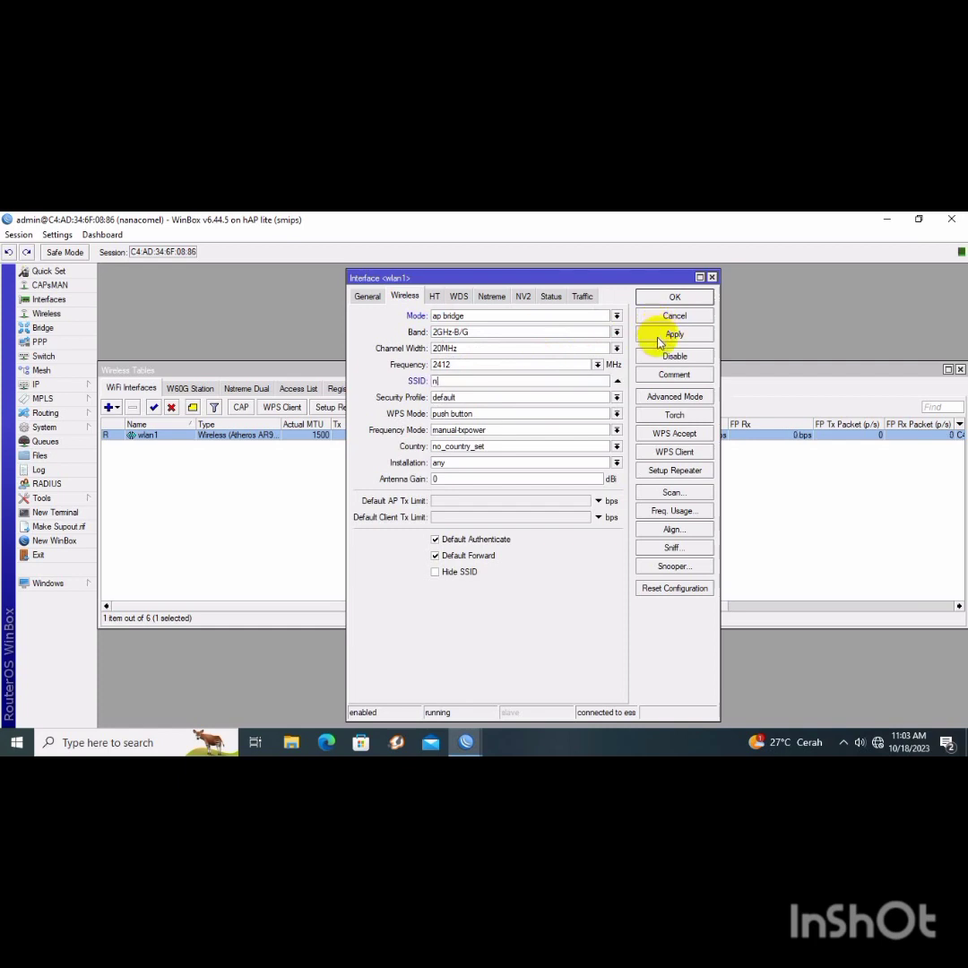
text(anacomel)
- Set the wlan1 interface's country to indonesia and save the wireless settings
click(556, 446)
scroll(566, 574, down, 10)
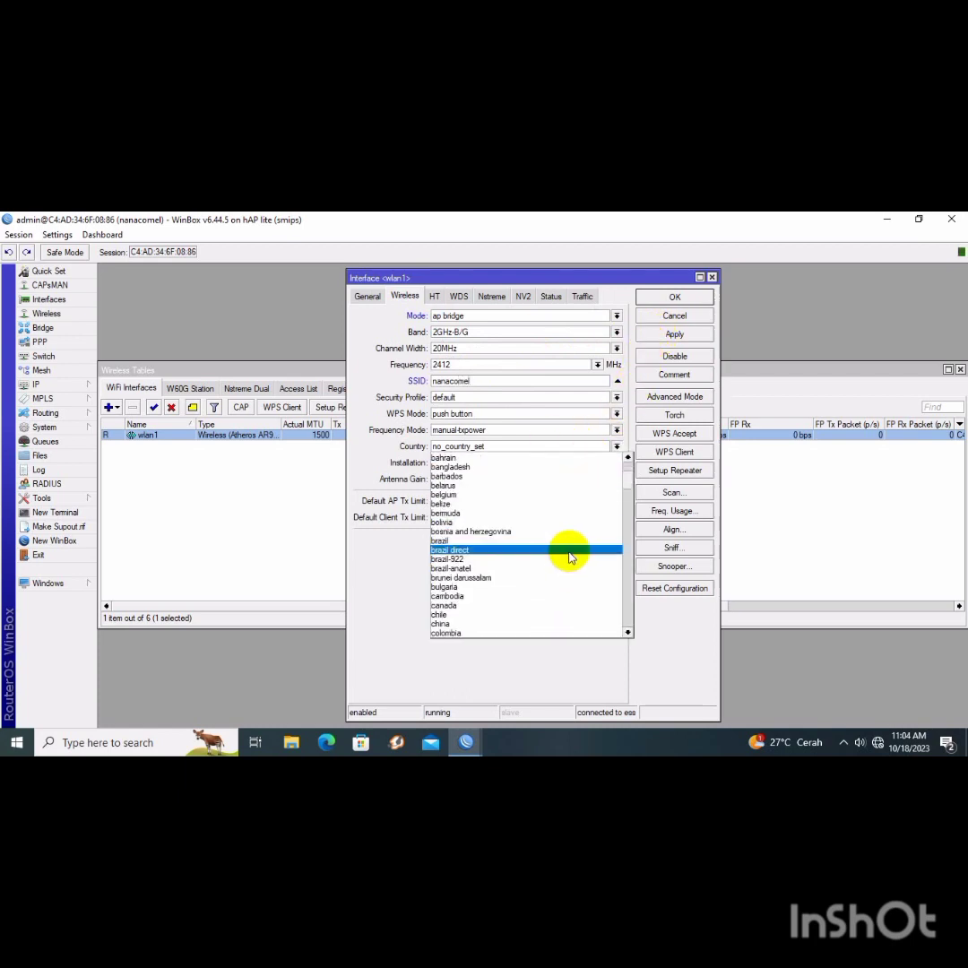
scroll(568, 557, down, 7)
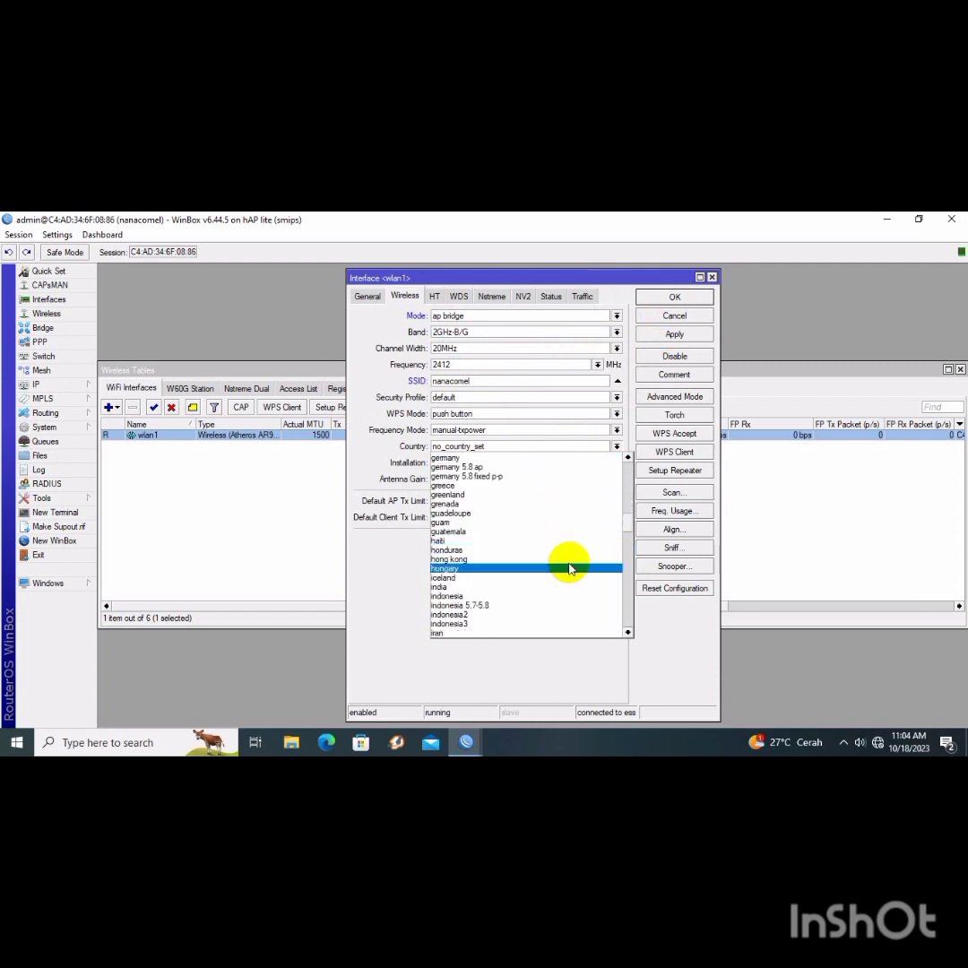
click(558, 596)
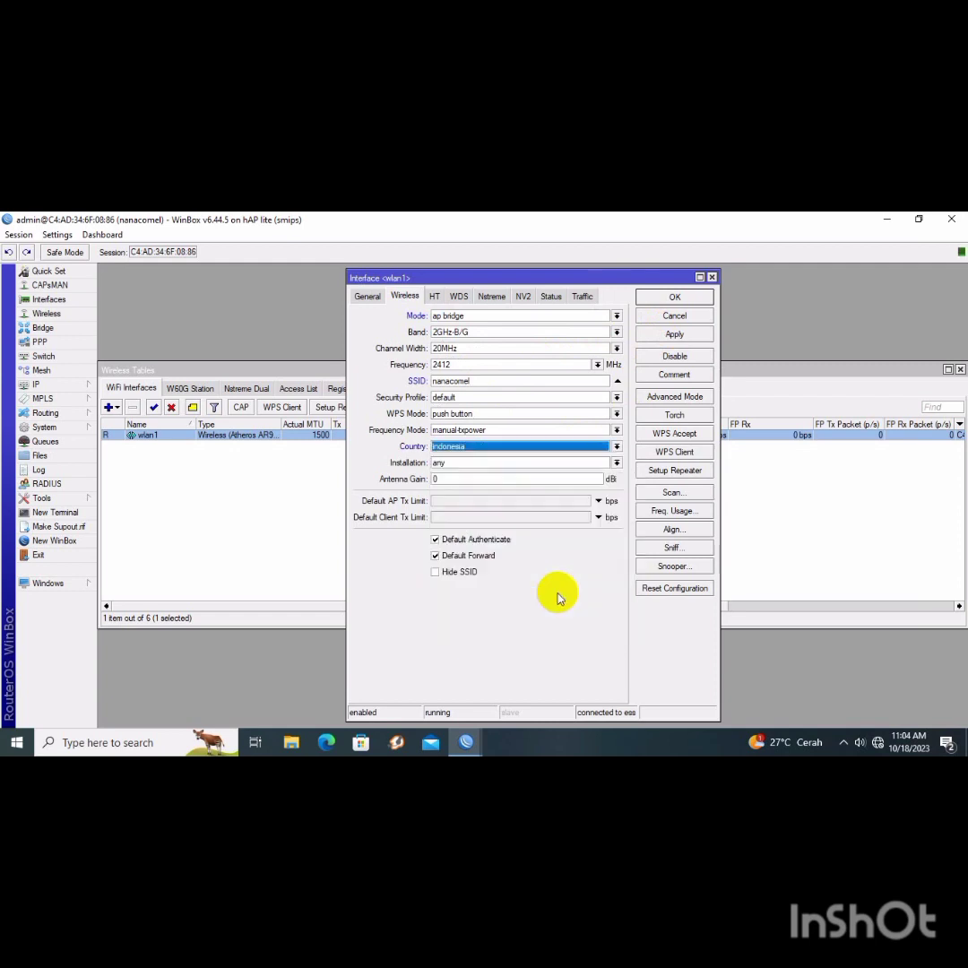
click(672, 333)
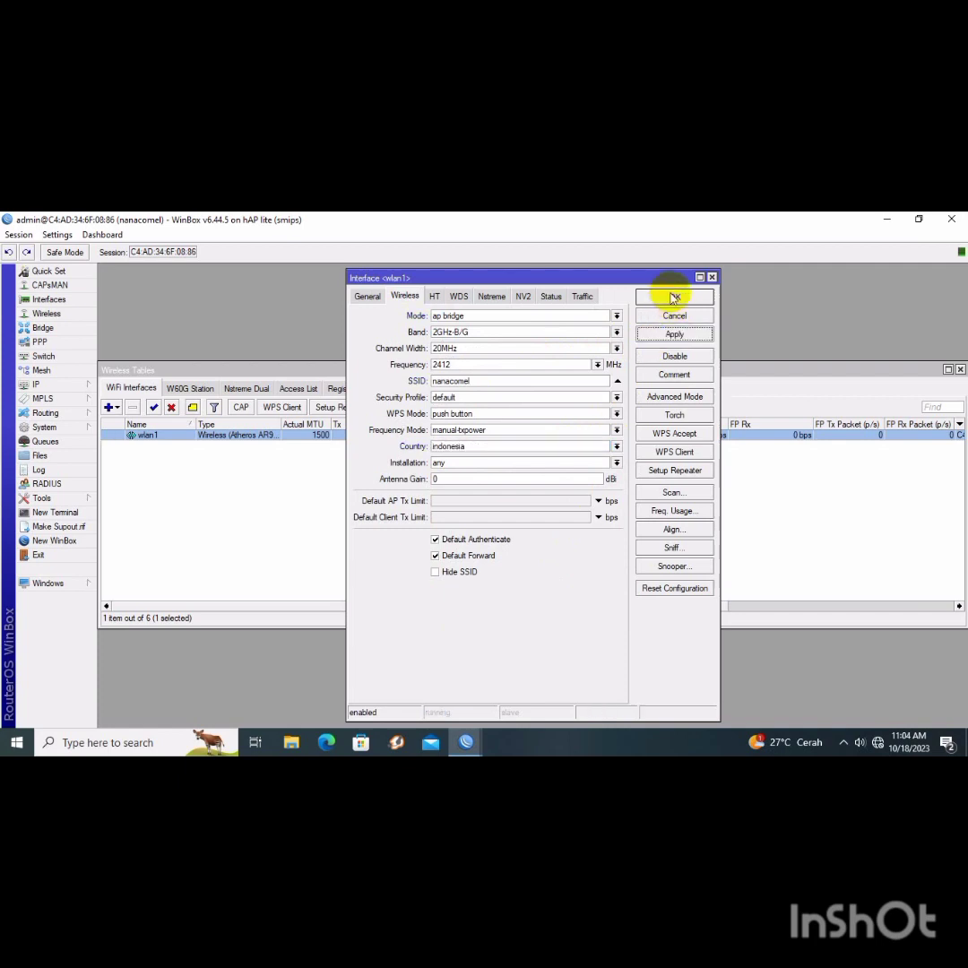
click(674, 296)
- Set up a DHCP server on wlan1 for network 192.168.101.0/24, giving out addresses 192.168.101.2-192.168.101.100
click(89, 387)
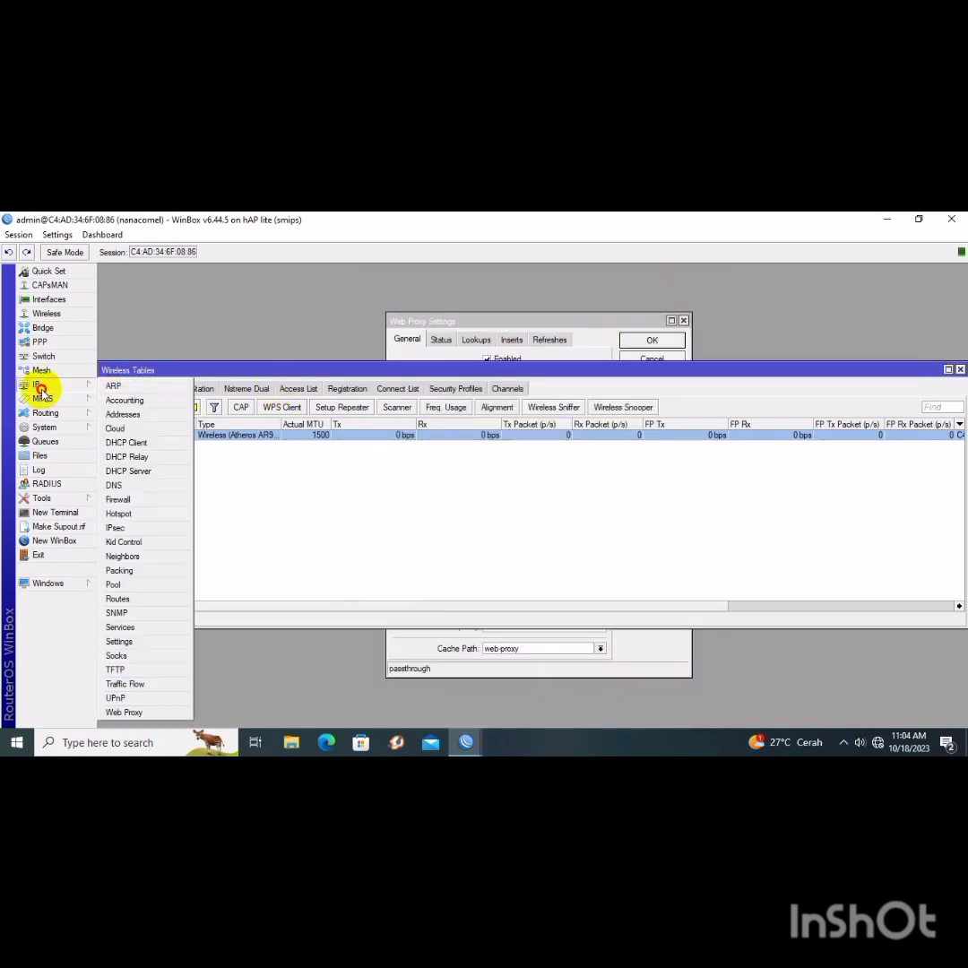
click(126, 471)
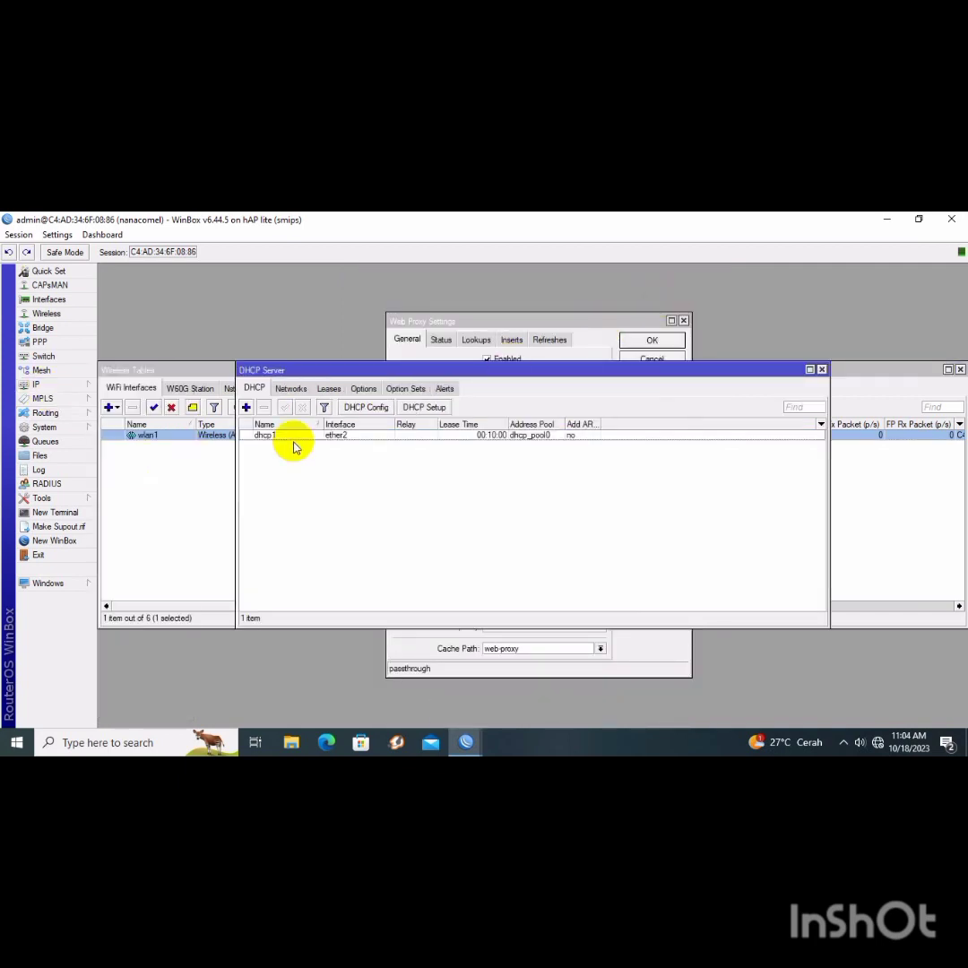
click(424, 407)
click(616, 494)
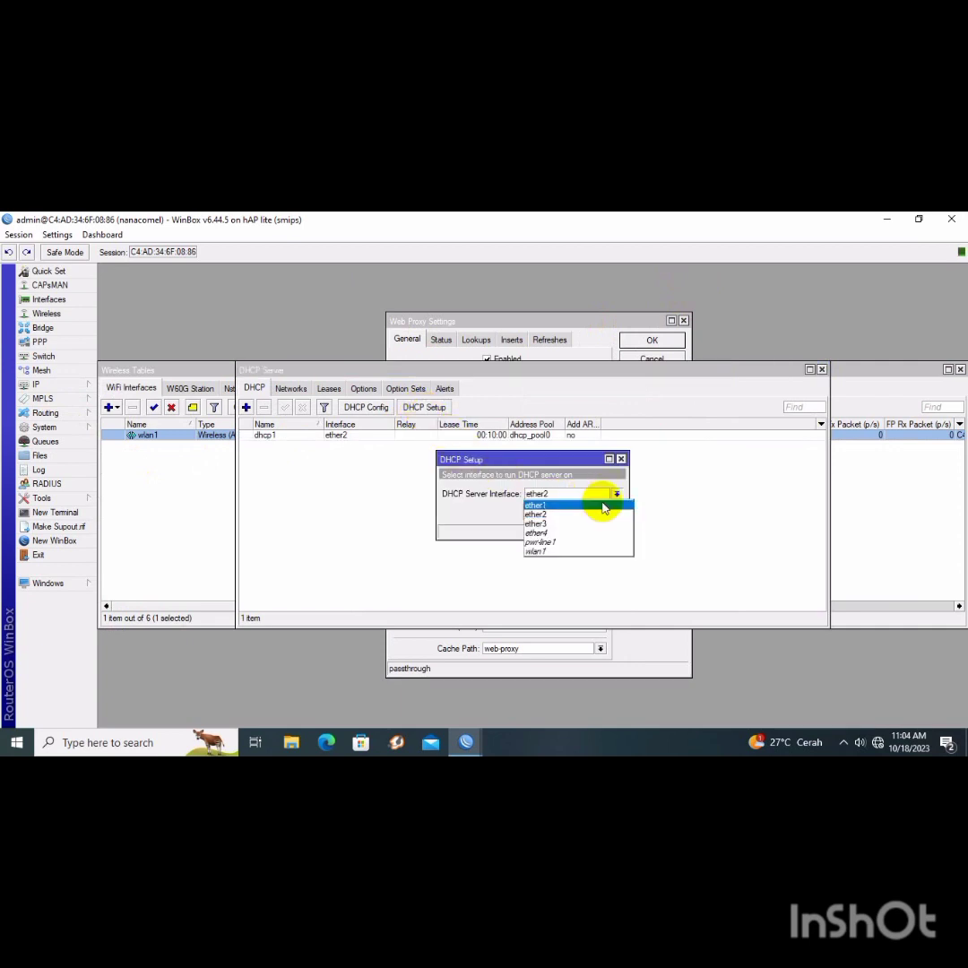
click(594, 556)
click(569, 513)
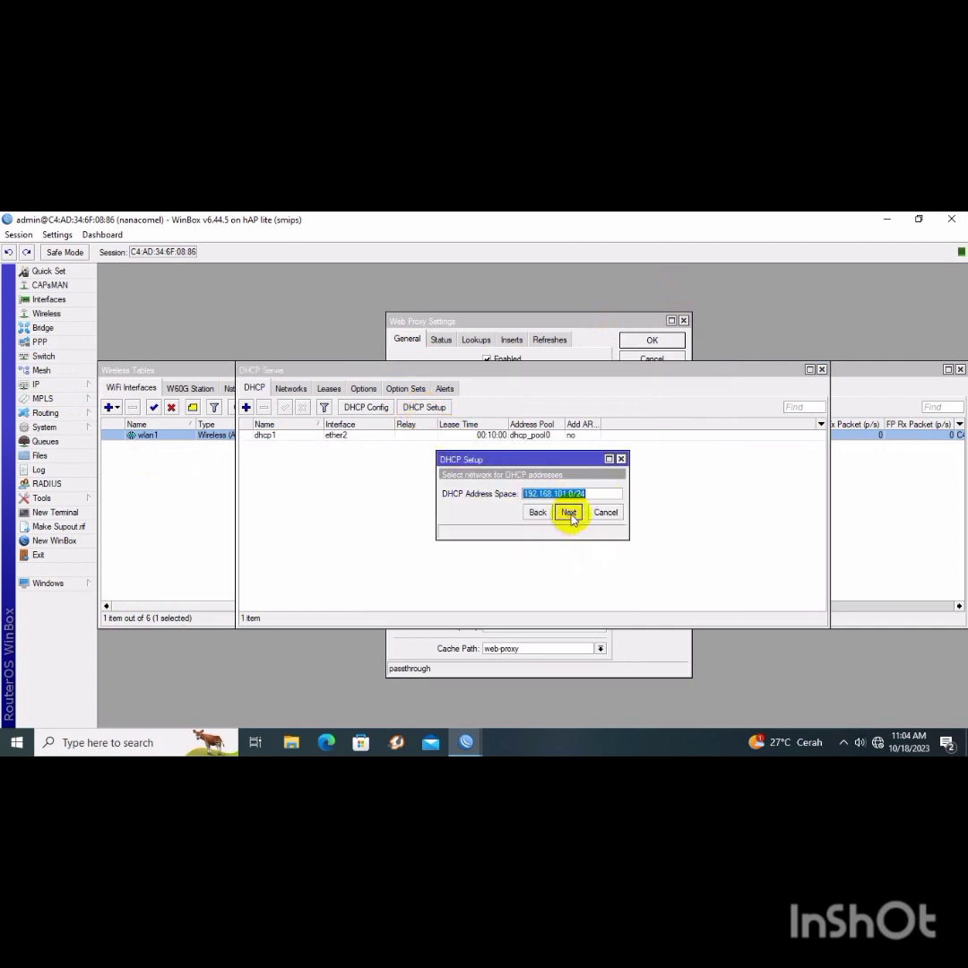
click(569, 513)
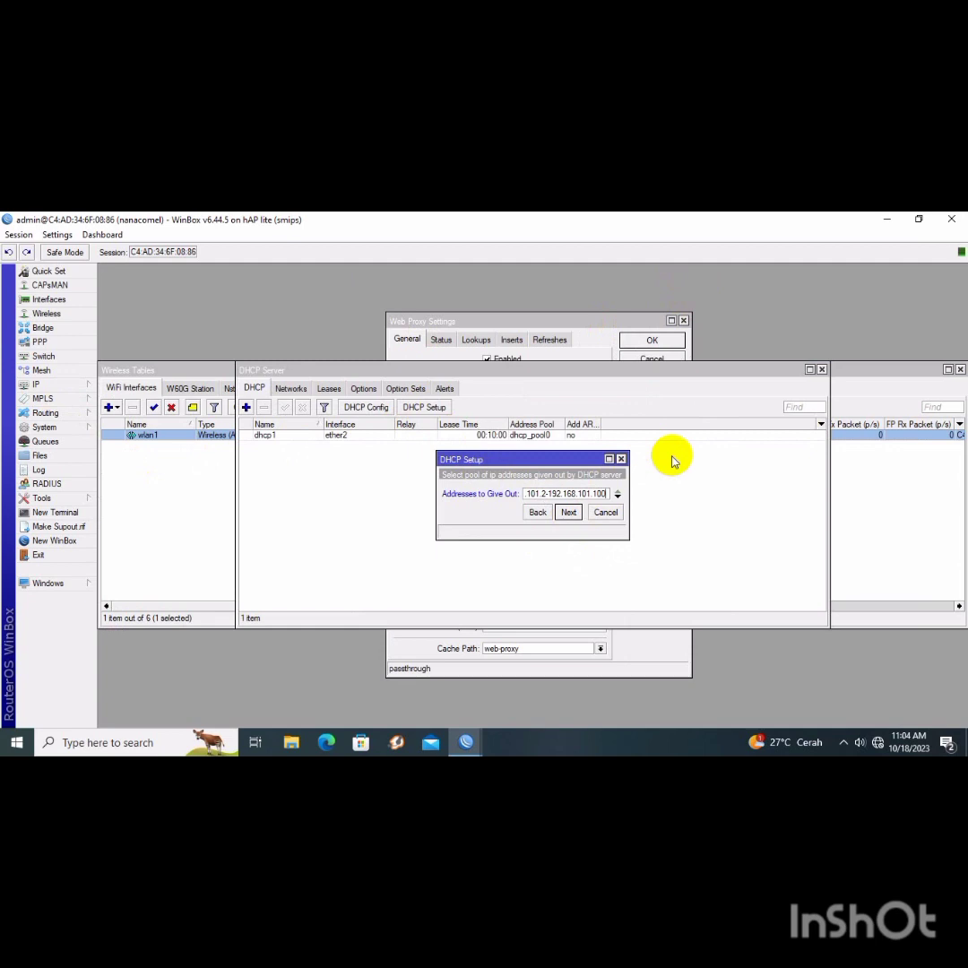
click(569, 512)
- Set the wlan1 DHCP server's DNS server to 192.168.101.1 and complete the DHCP setup
click(558, 494)
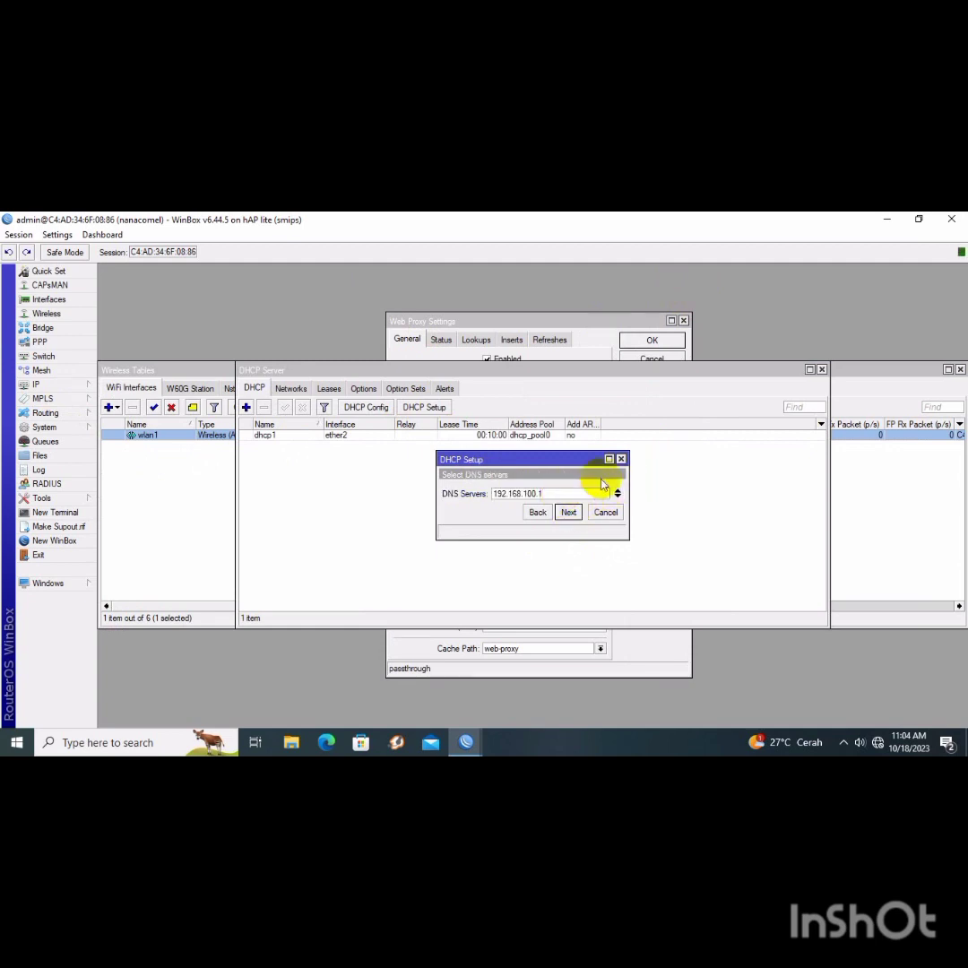
key(BackSpace)
key(BackSpace)
key(BackSpace)
text(1.1)
click(573, 511)
click(575, 512)
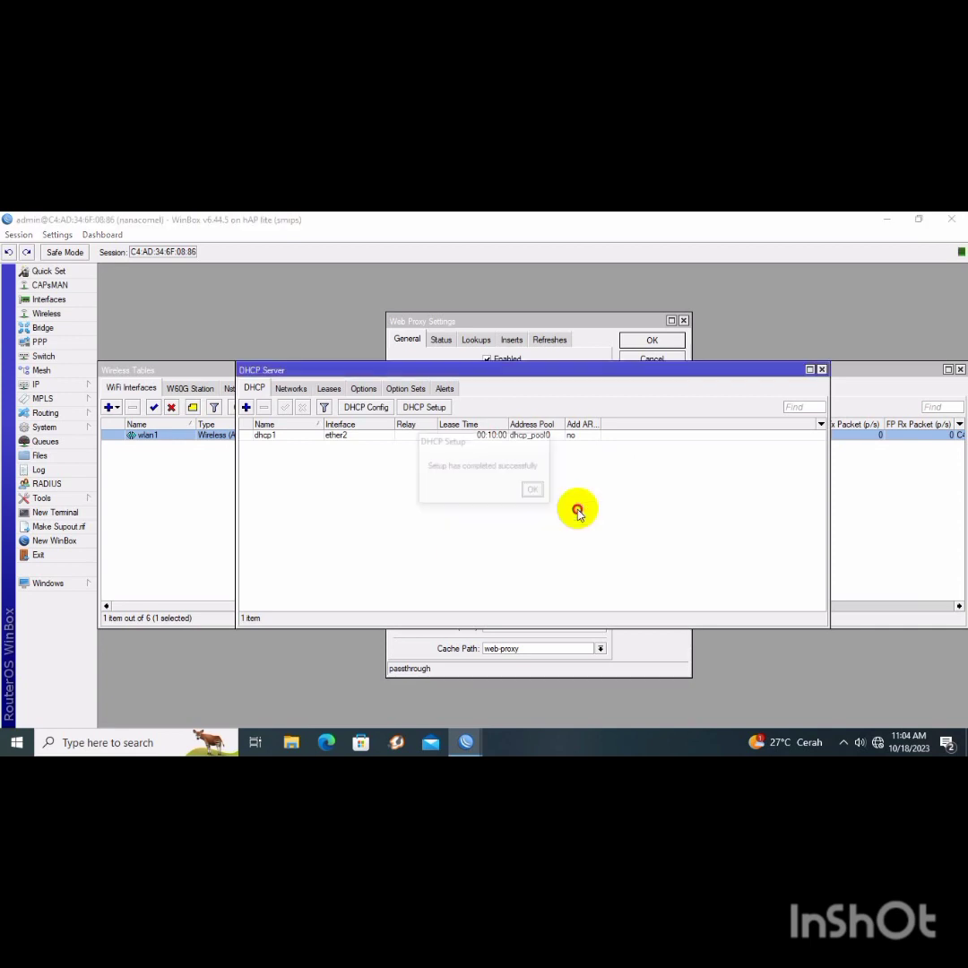
click(532, 489)
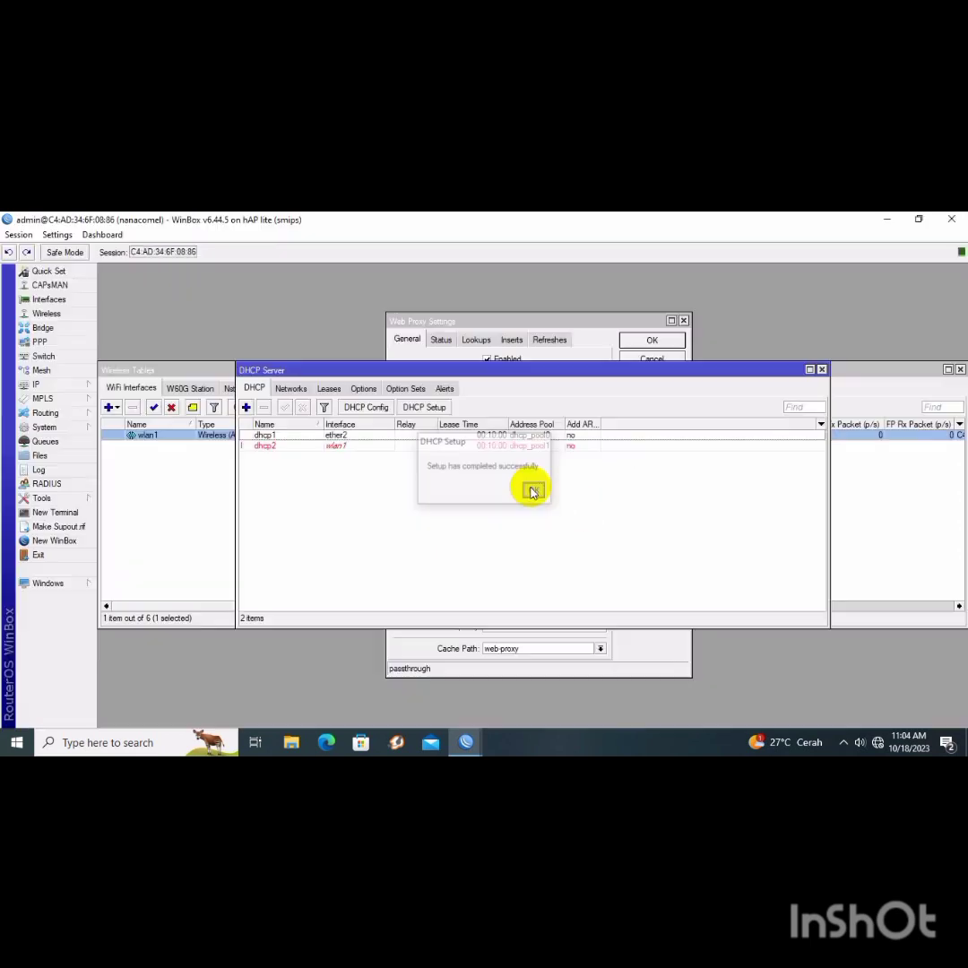
- Create a new web proxy access rule with source address 192.168.101.0/24
click(63, 385)
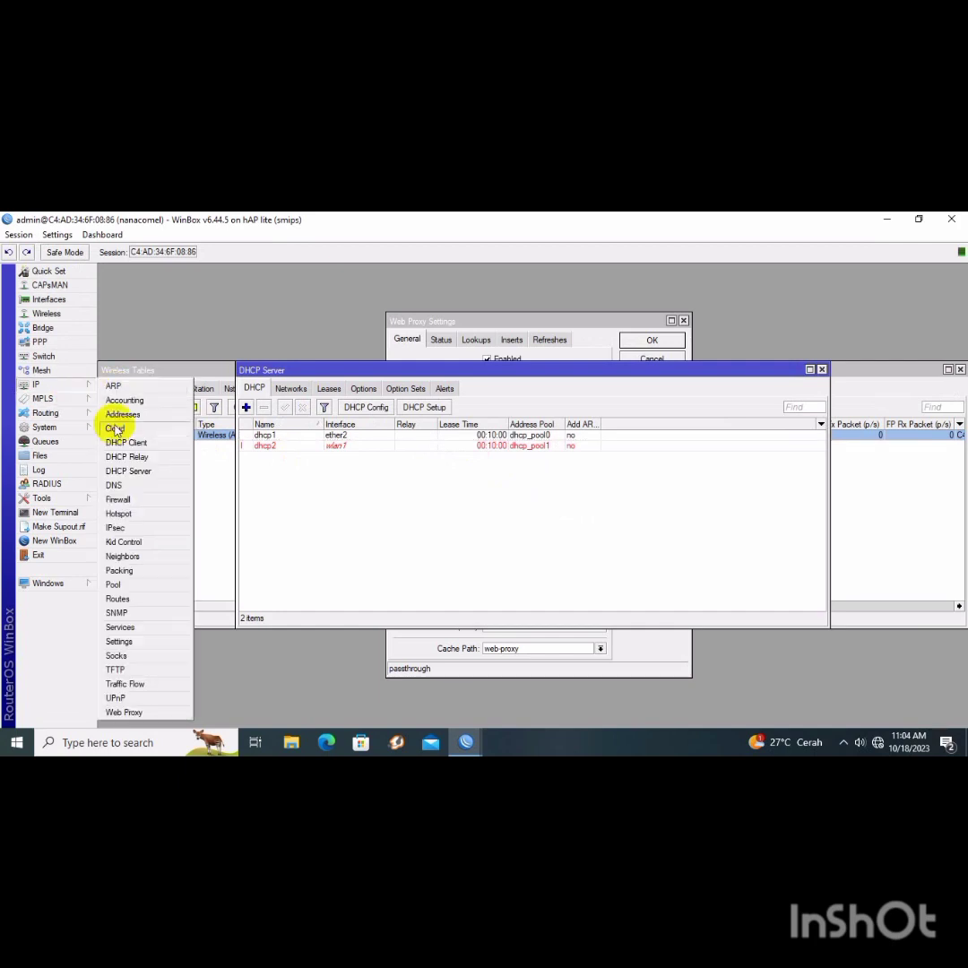
click(132, 713)
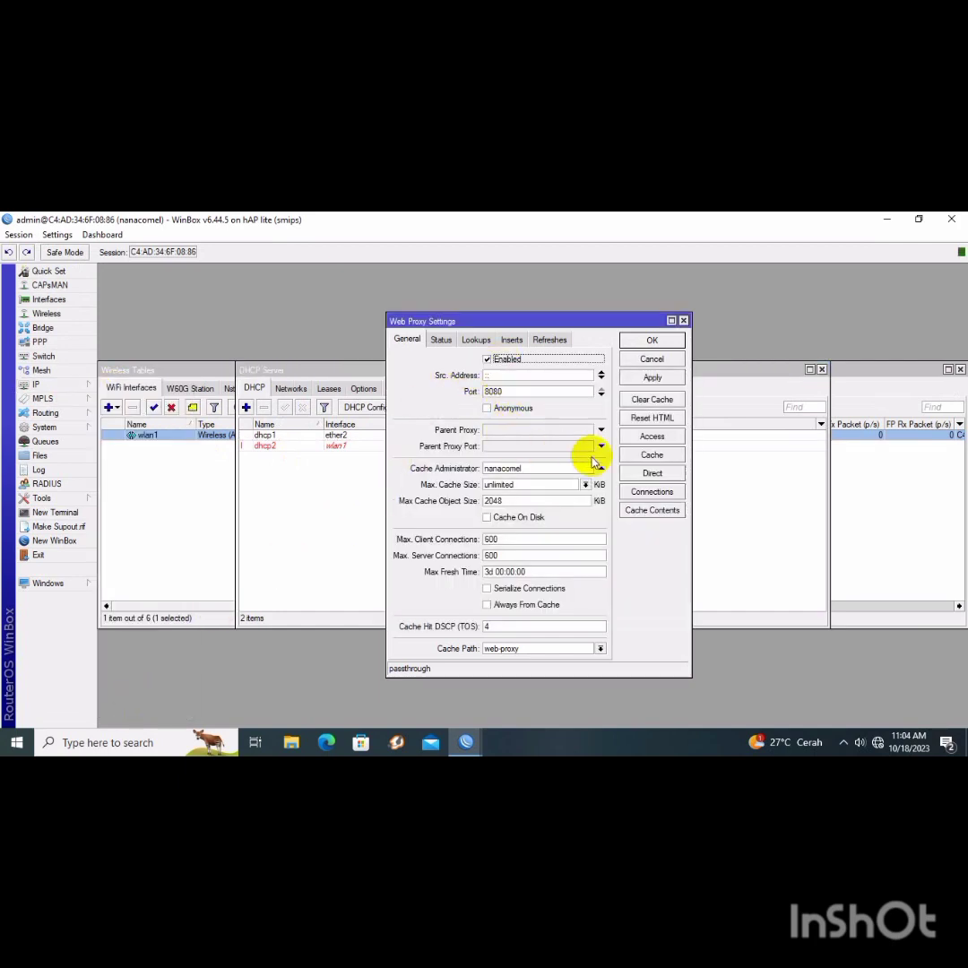
click(651, 436)
click(293, 398)
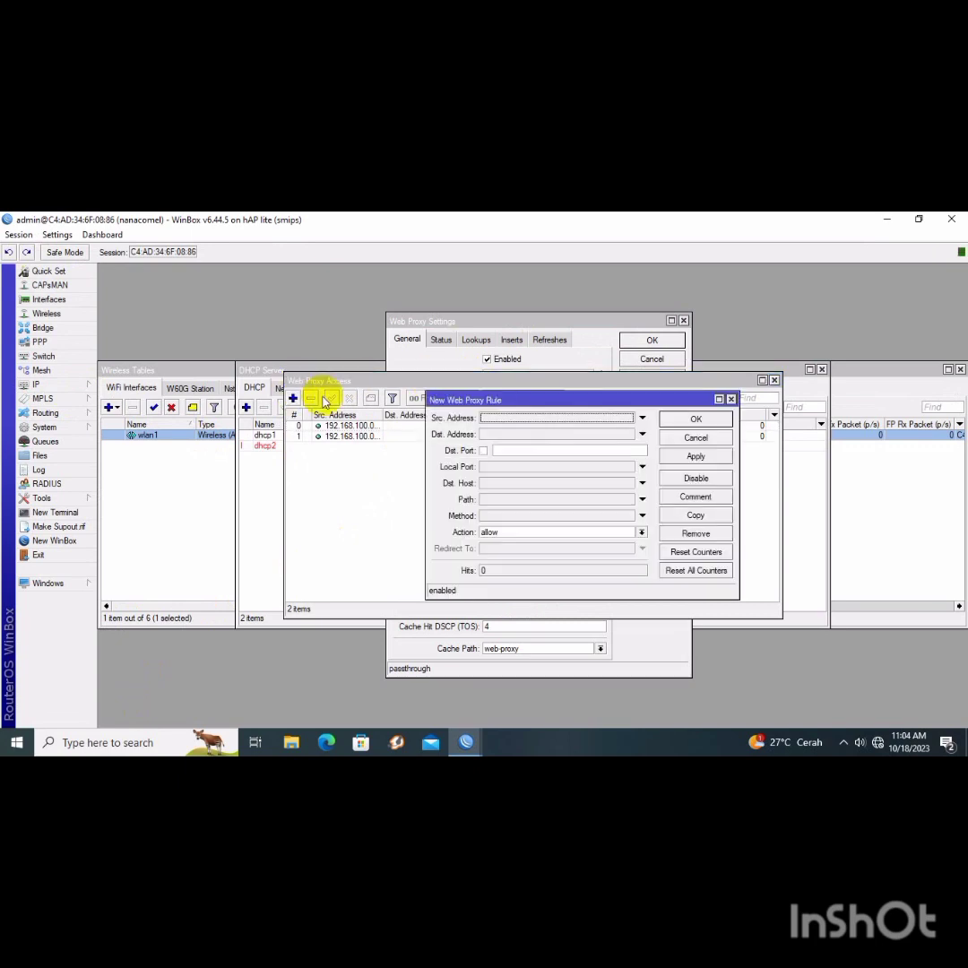
click(507, 418)
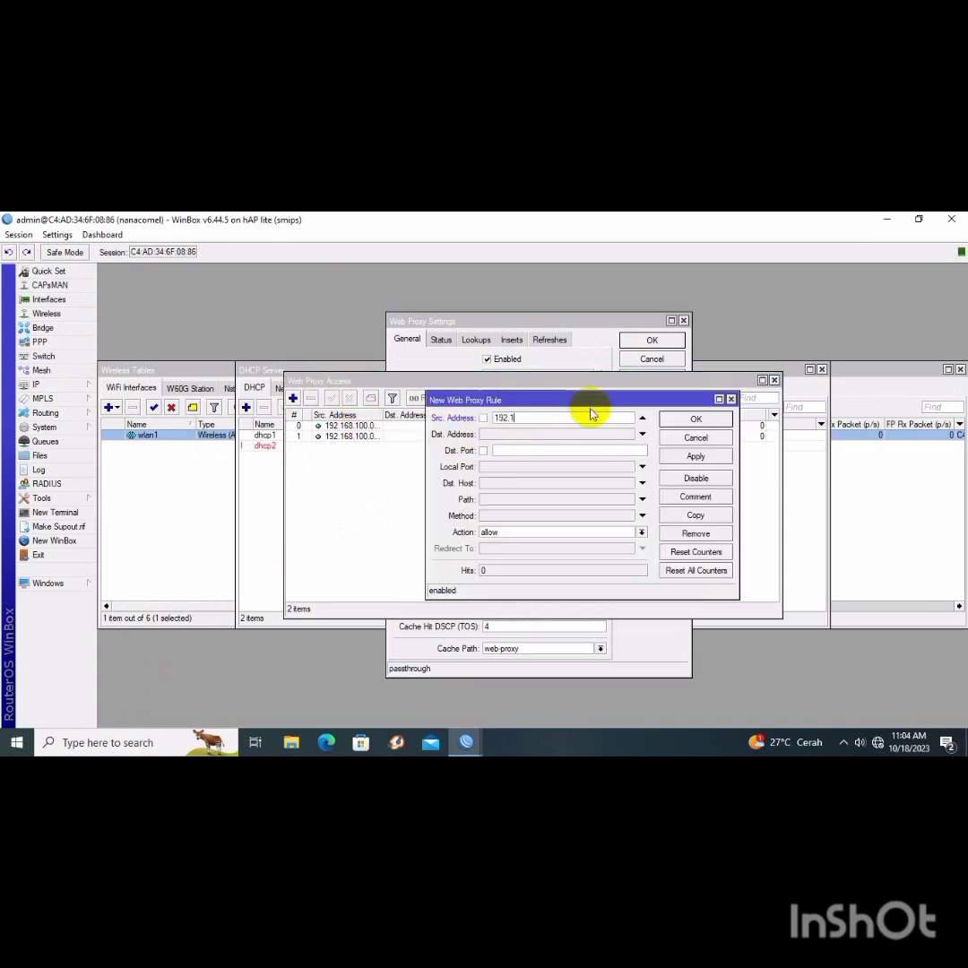
text(192.168)
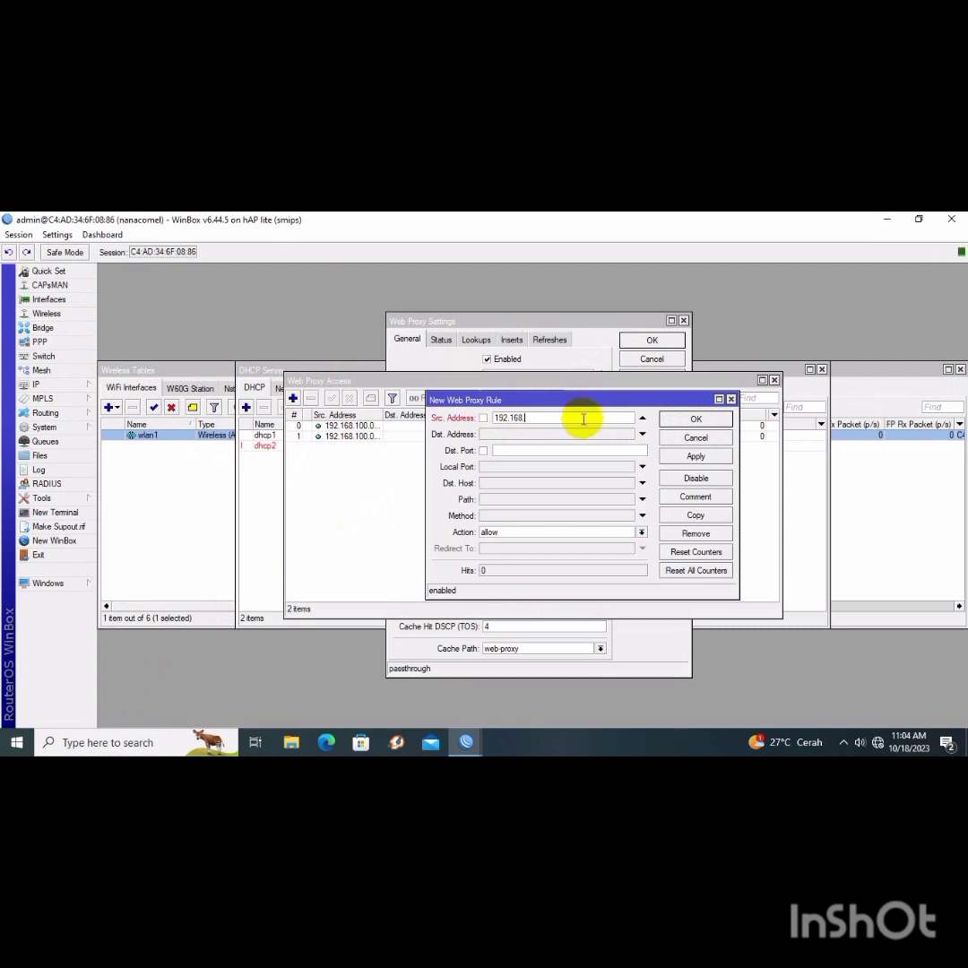
text(.101.0/24)
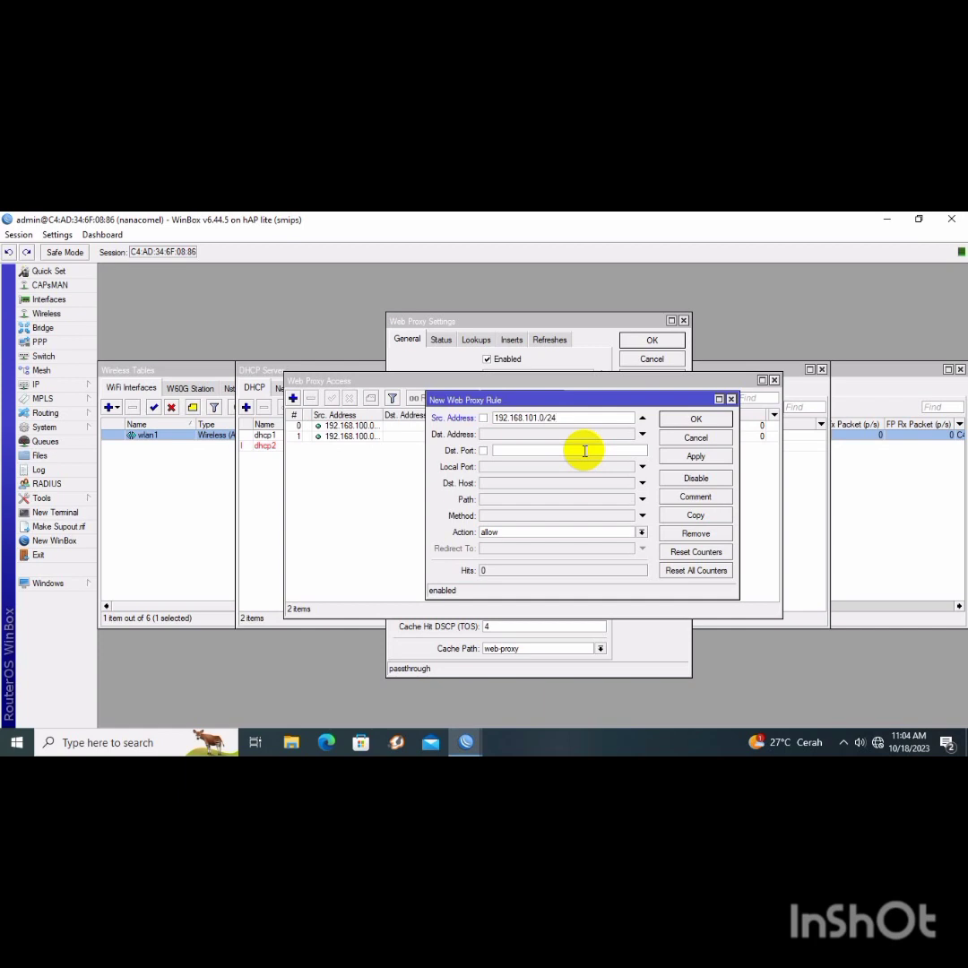
click(527, 483)
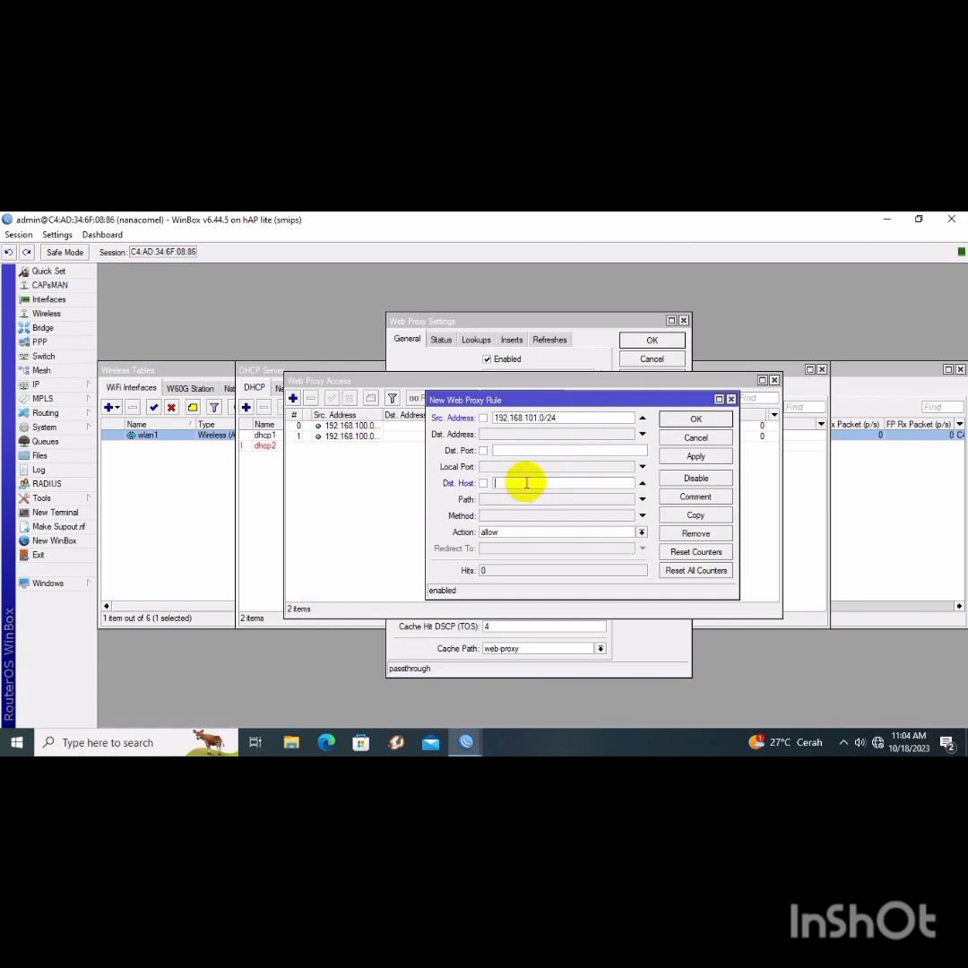
text(www.linux )
text(or.id)
click(541, 532)
click(531, 553)
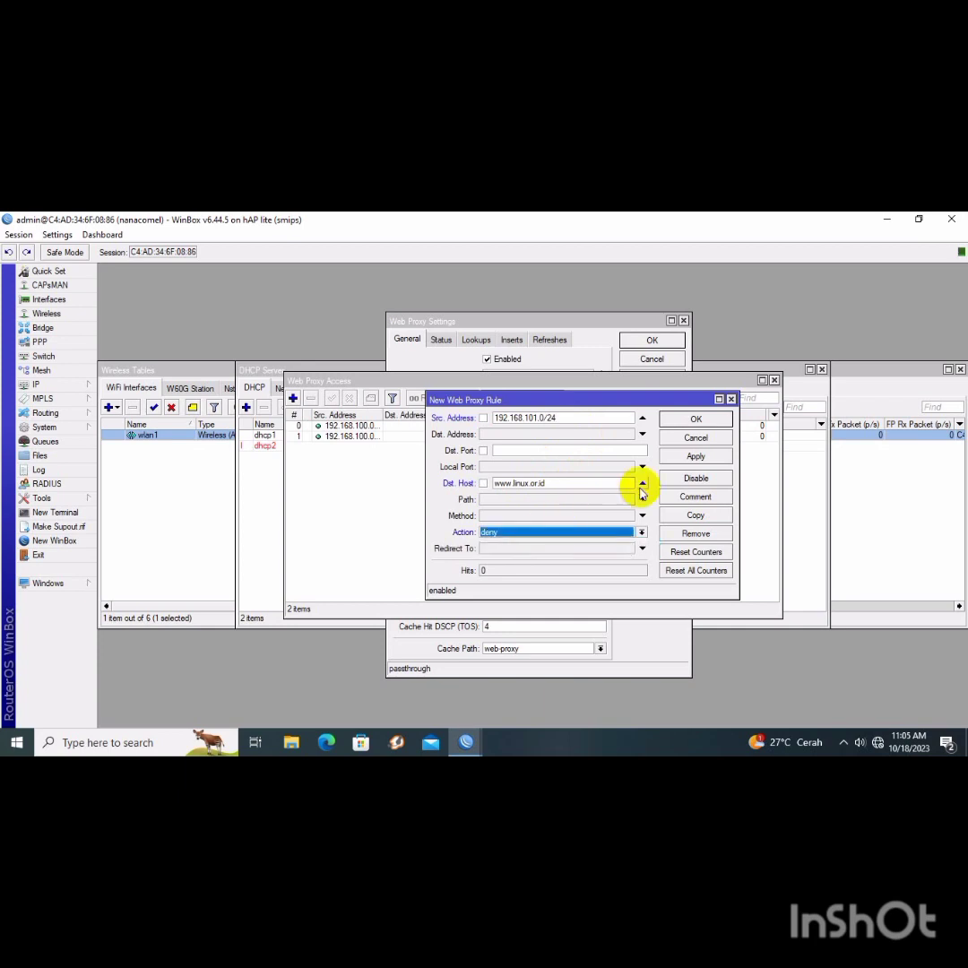
click(697, 456)
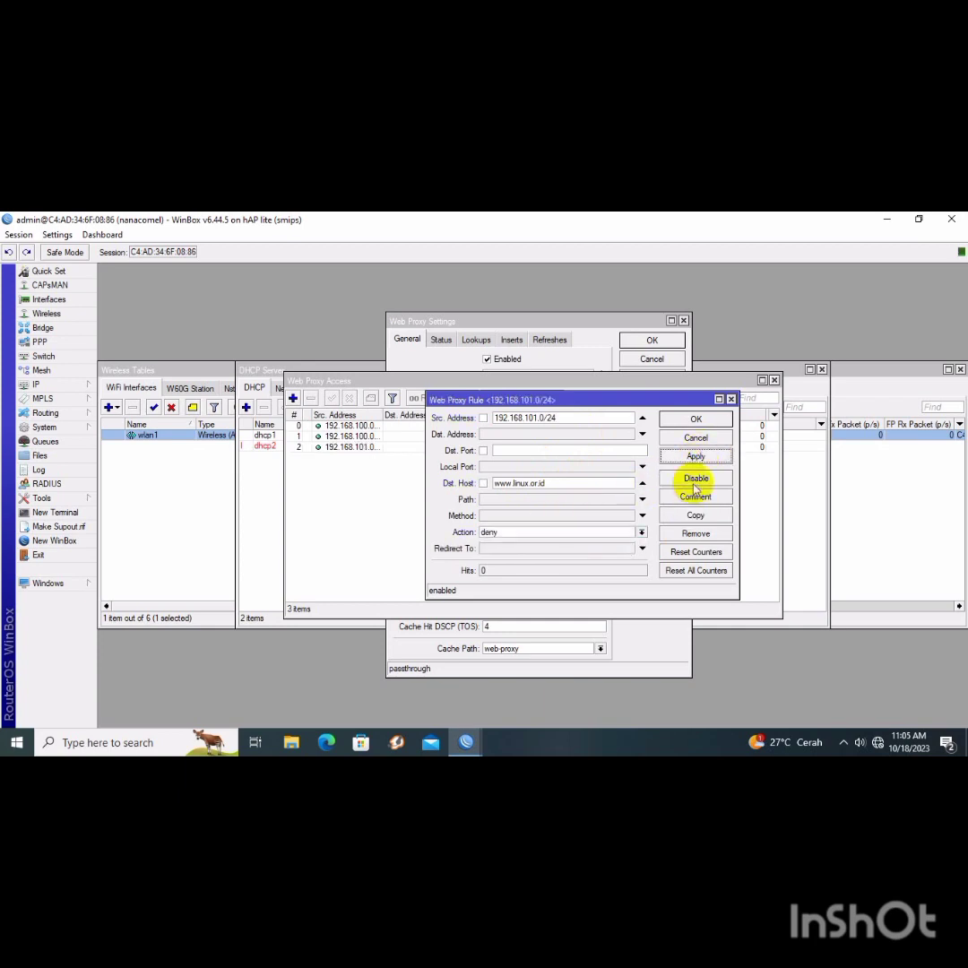
click(697, 419)
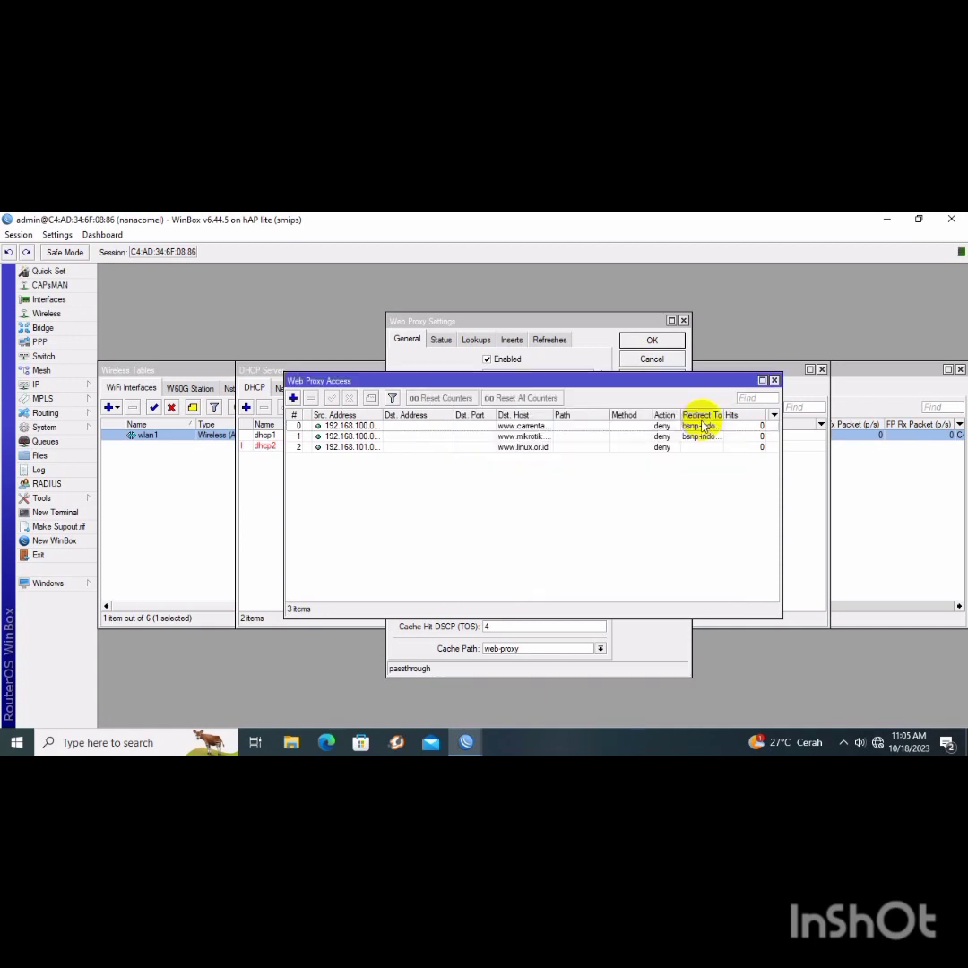
double_click(579, 447)
click(686, 516)
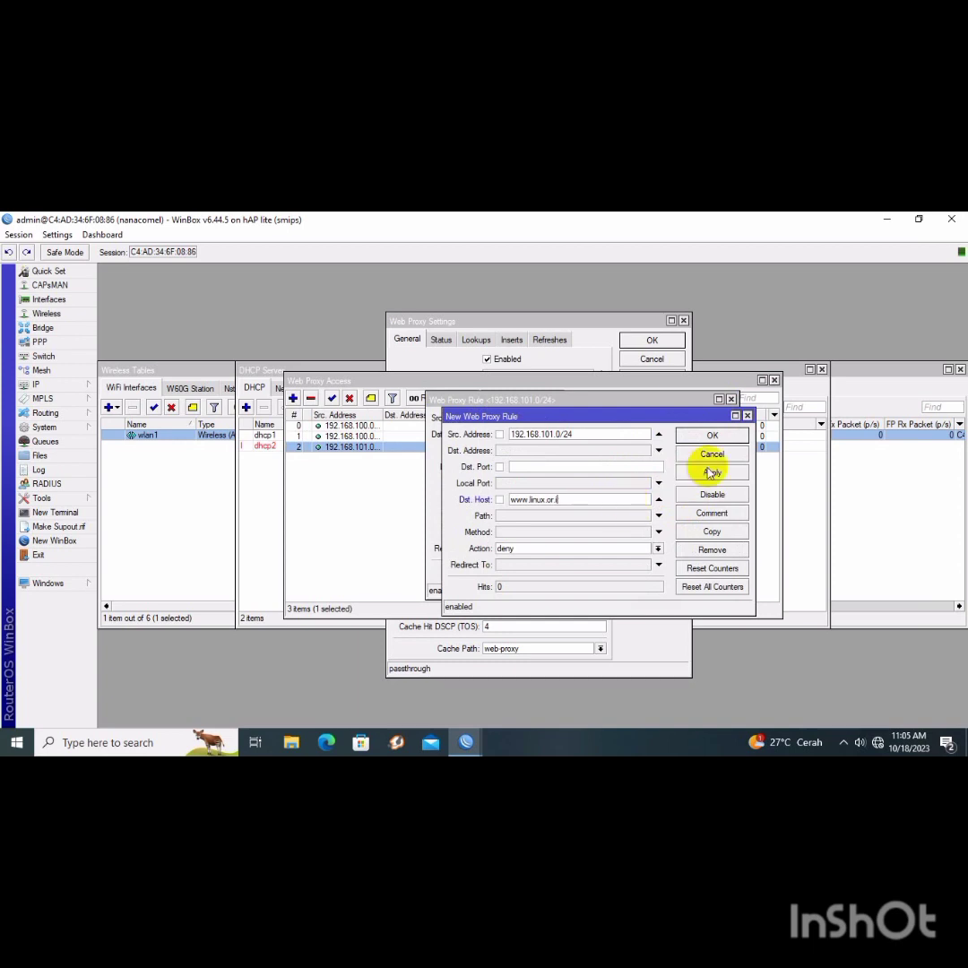
click(659, 500)
click(575, 516)
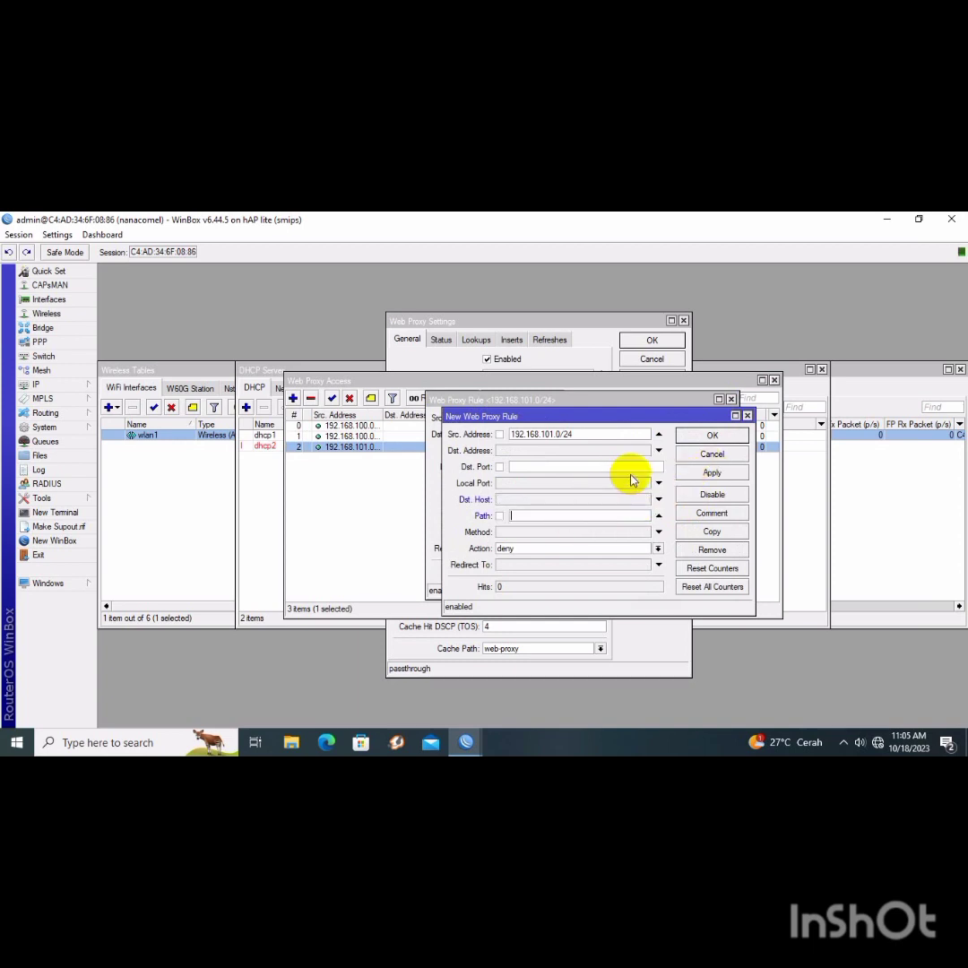
text(*)
click(709, 472)
- Copy the *.mp3 proxy rule with its path changed to *.mkv, then save and close all open proxy rules
click(698, 530)
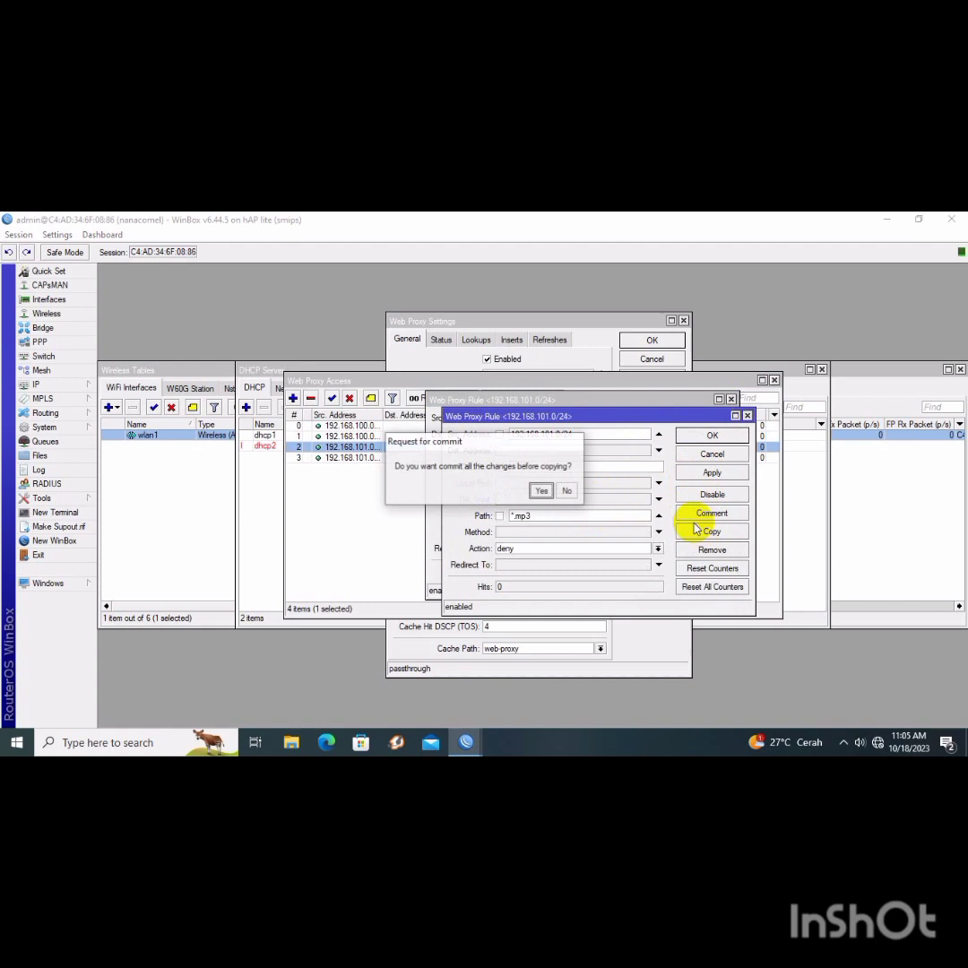
click(541, 490)
key(BackSpace)
key(BackSpace)
key(BackSpace)
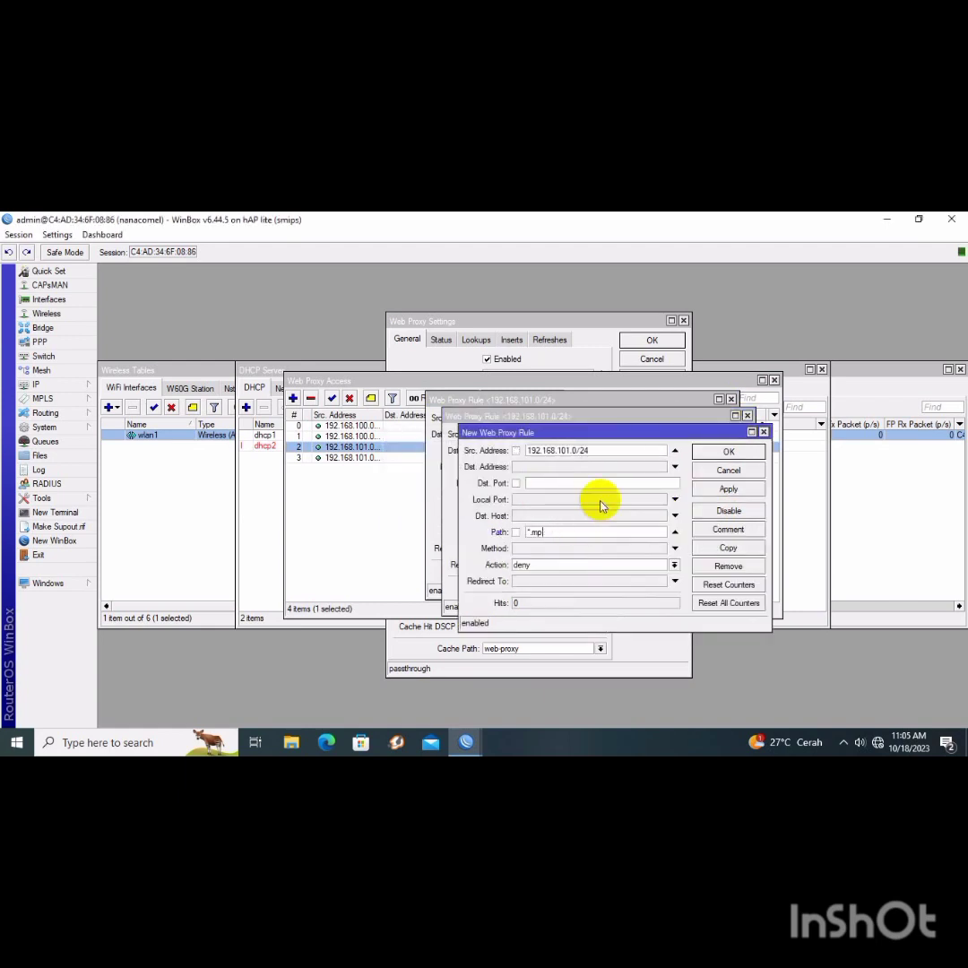
text(mkv)
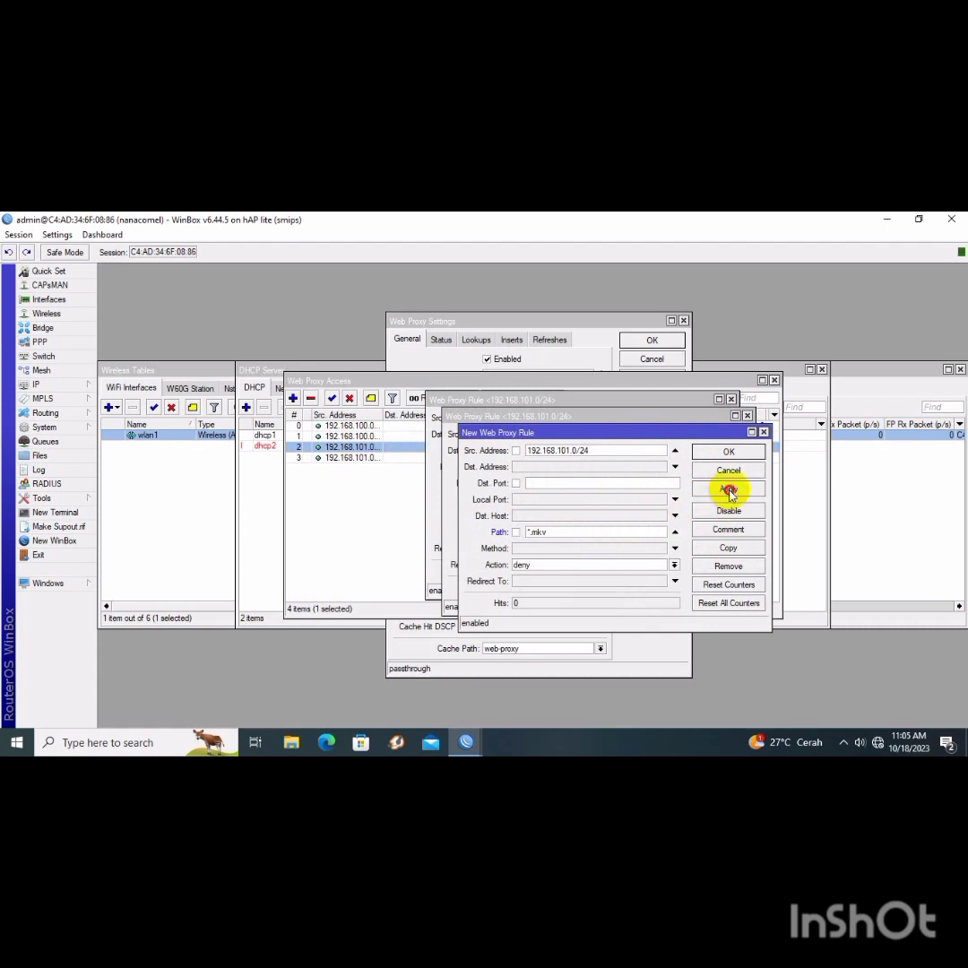
click(729, 451)
click(717, 436)
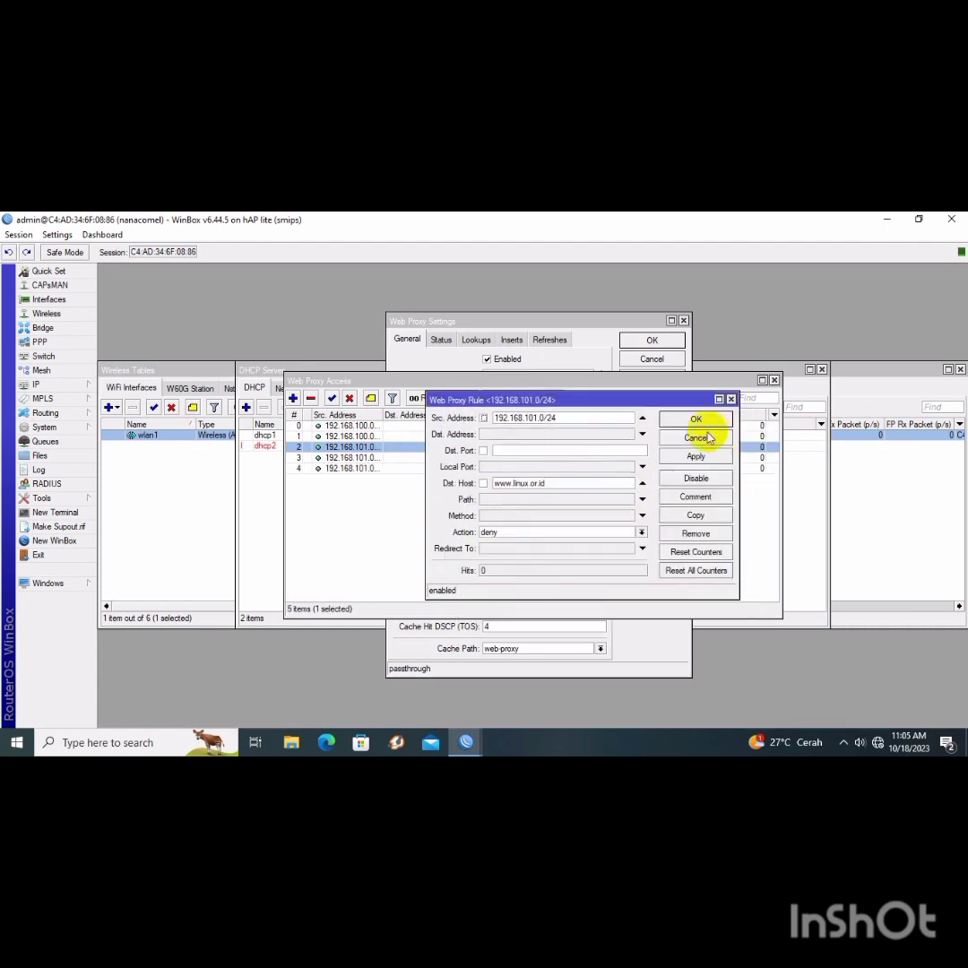
click(693, 420)
click(468, 513)
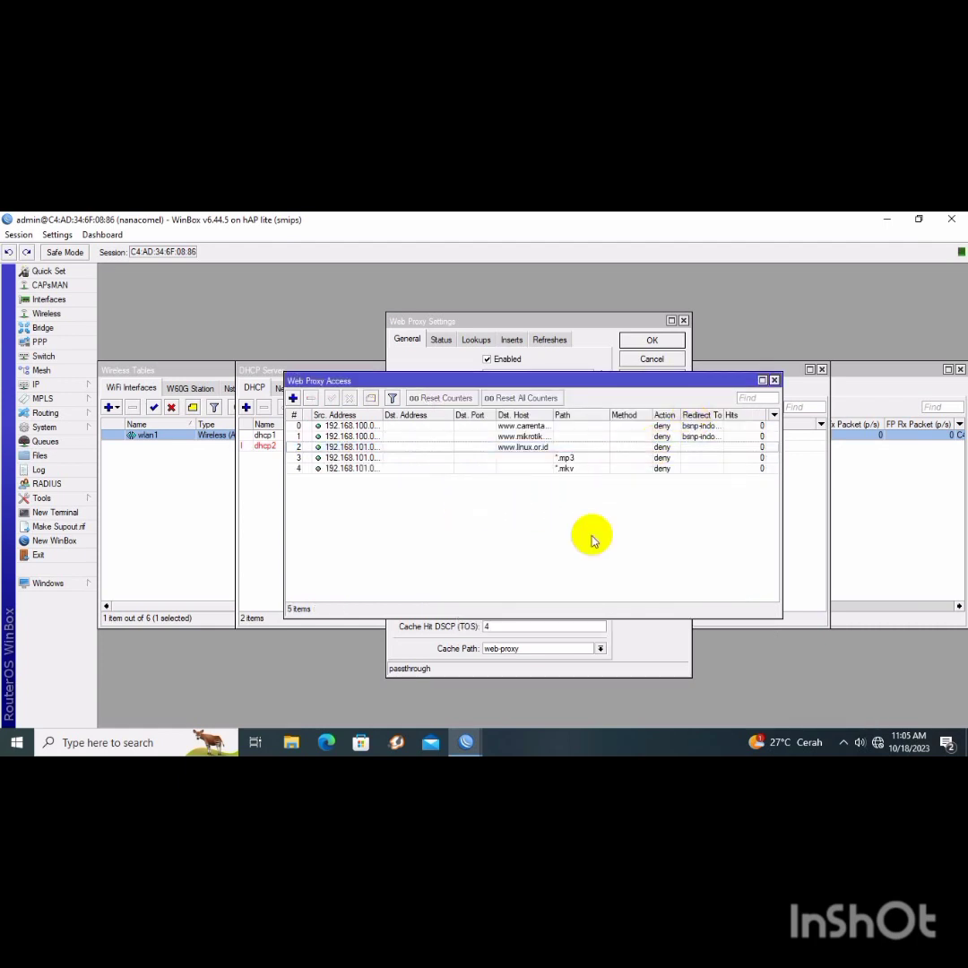
- Change the out interface of the firewall's srcnat masquerade NAT rule to ether1
click(40, 386)
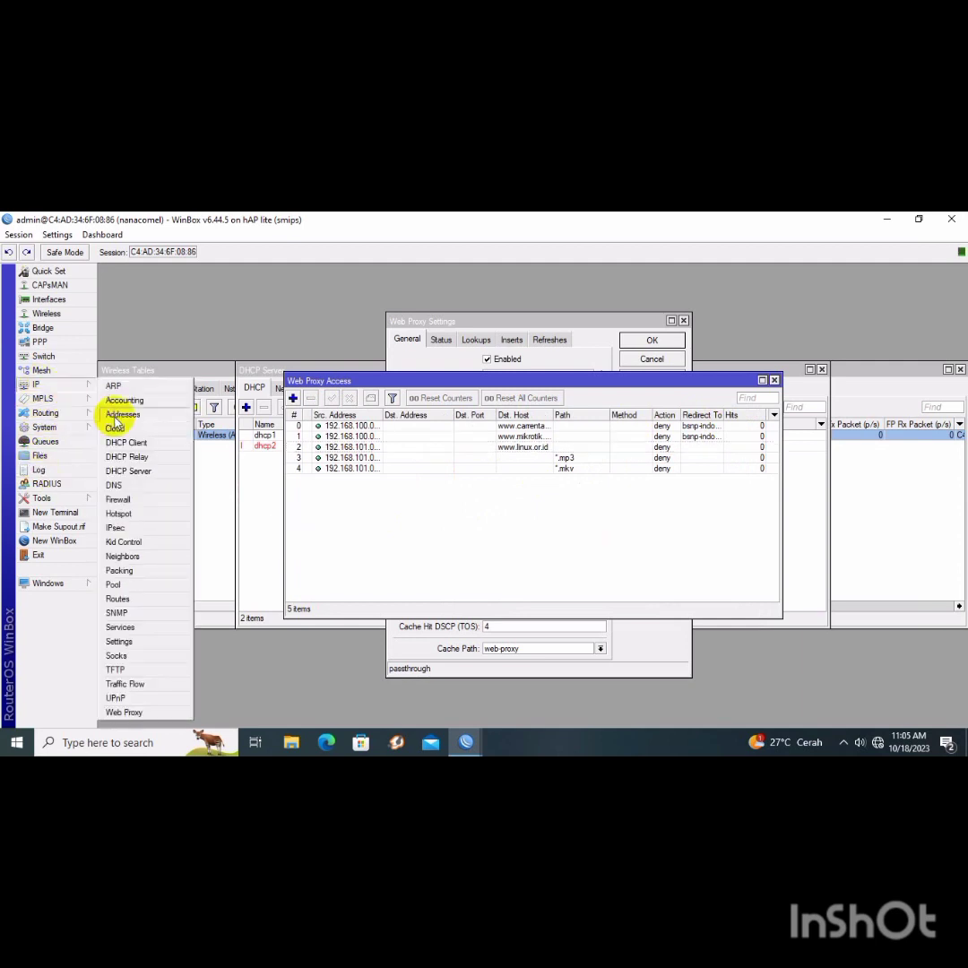
click(120, 496)
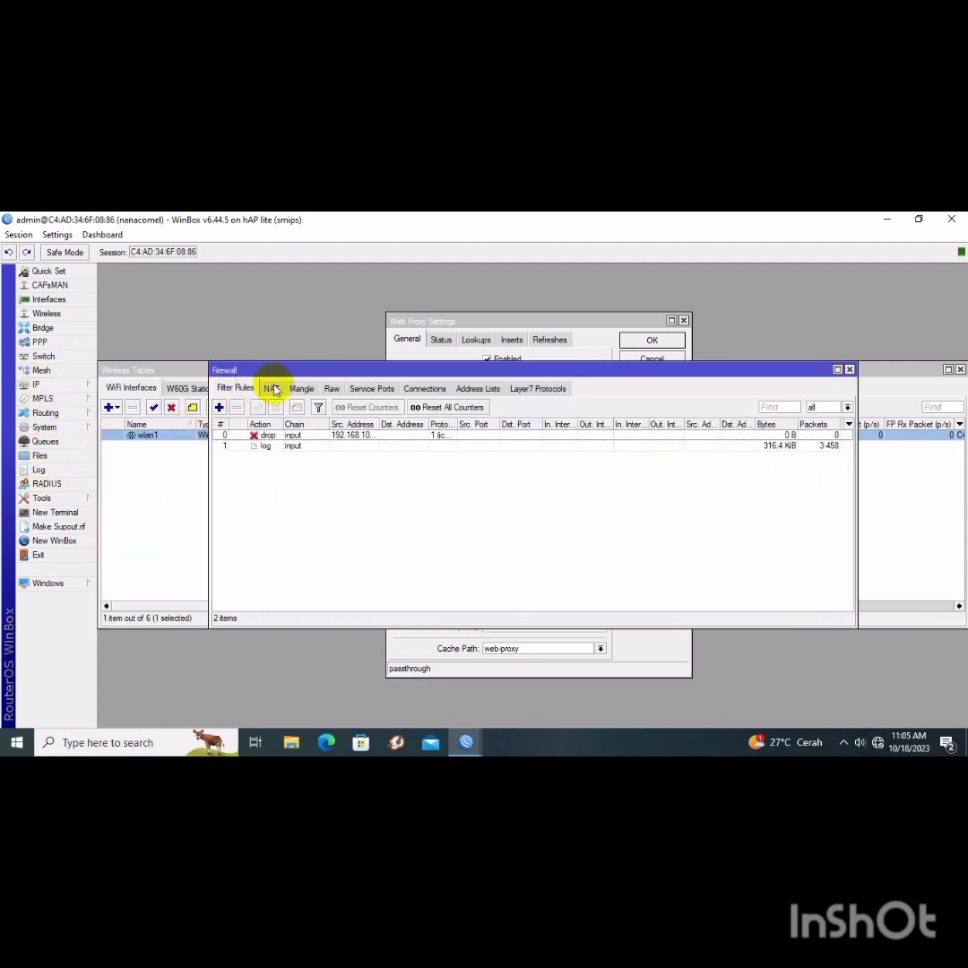
click(271, 388)
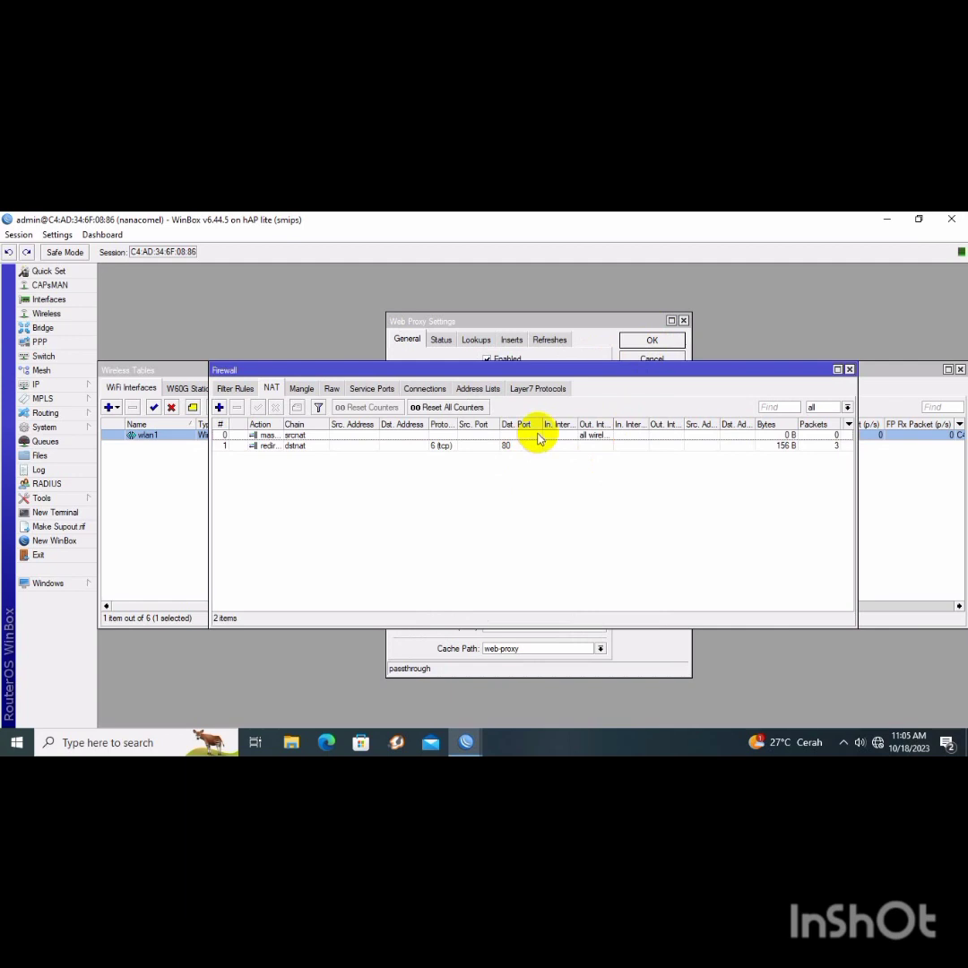
double_click(539, 436)
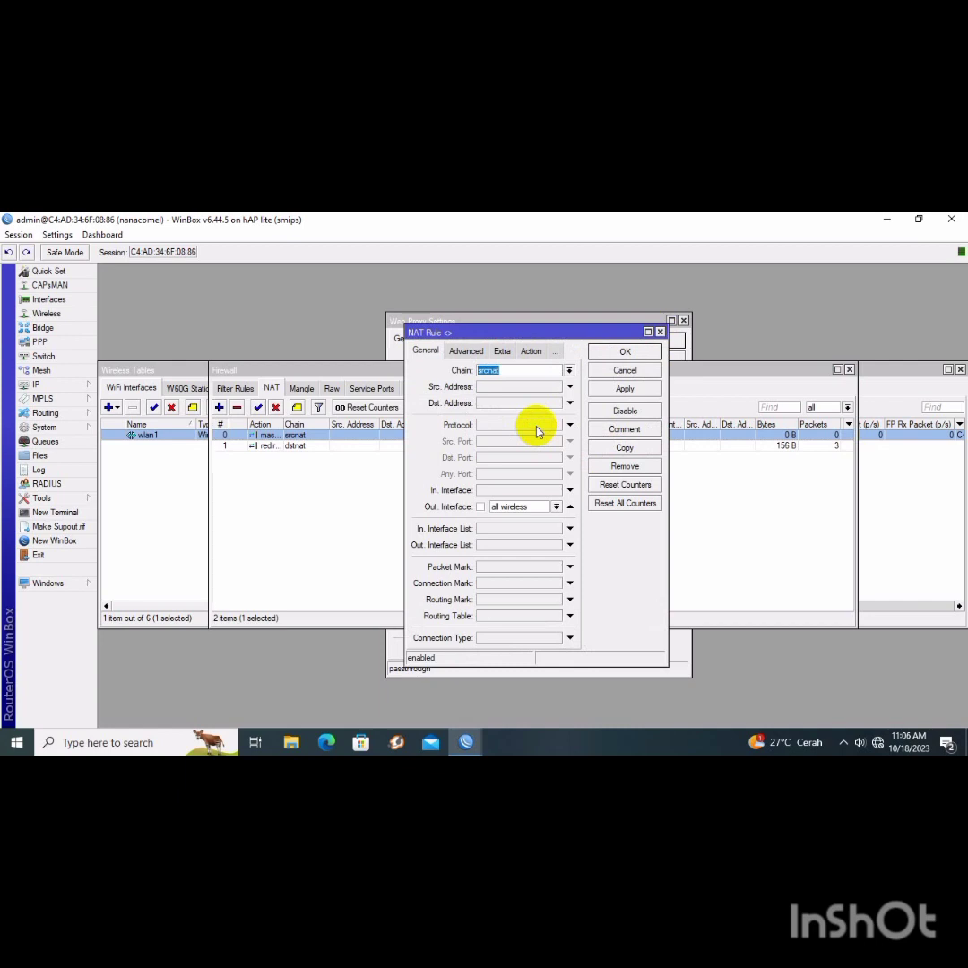
click(556, 506)
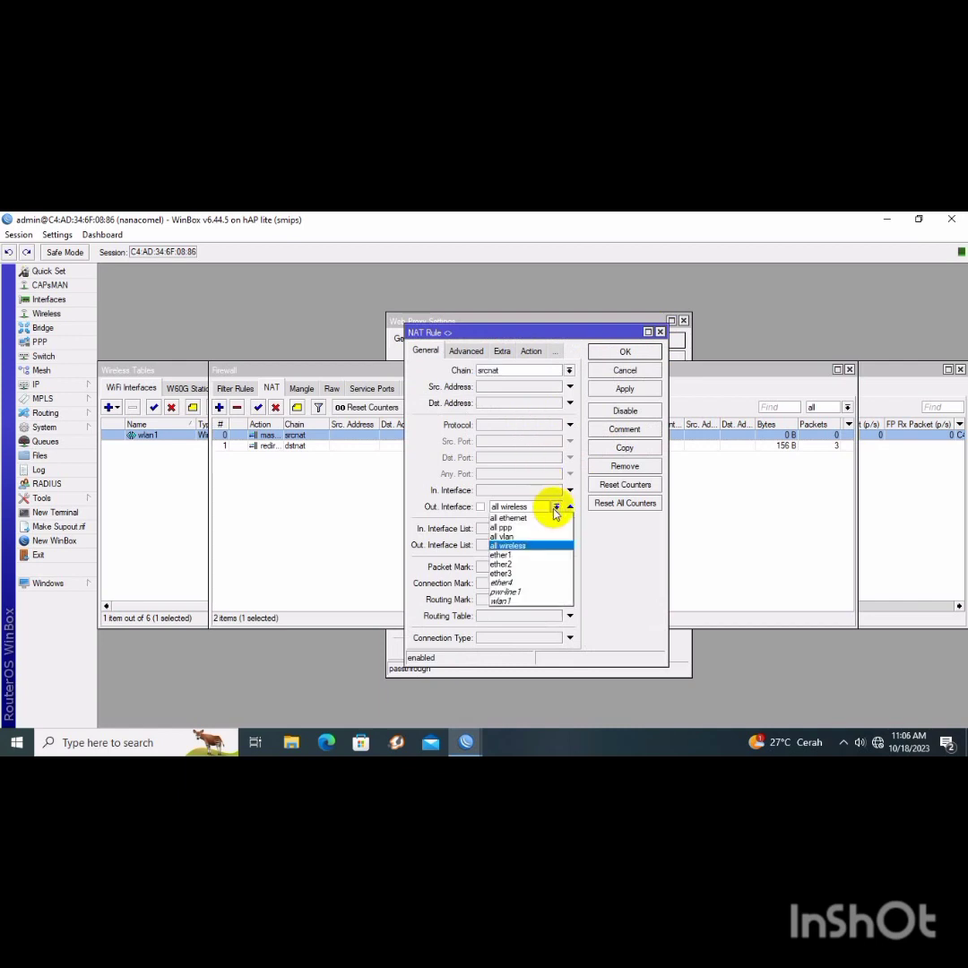
click(553, 555)
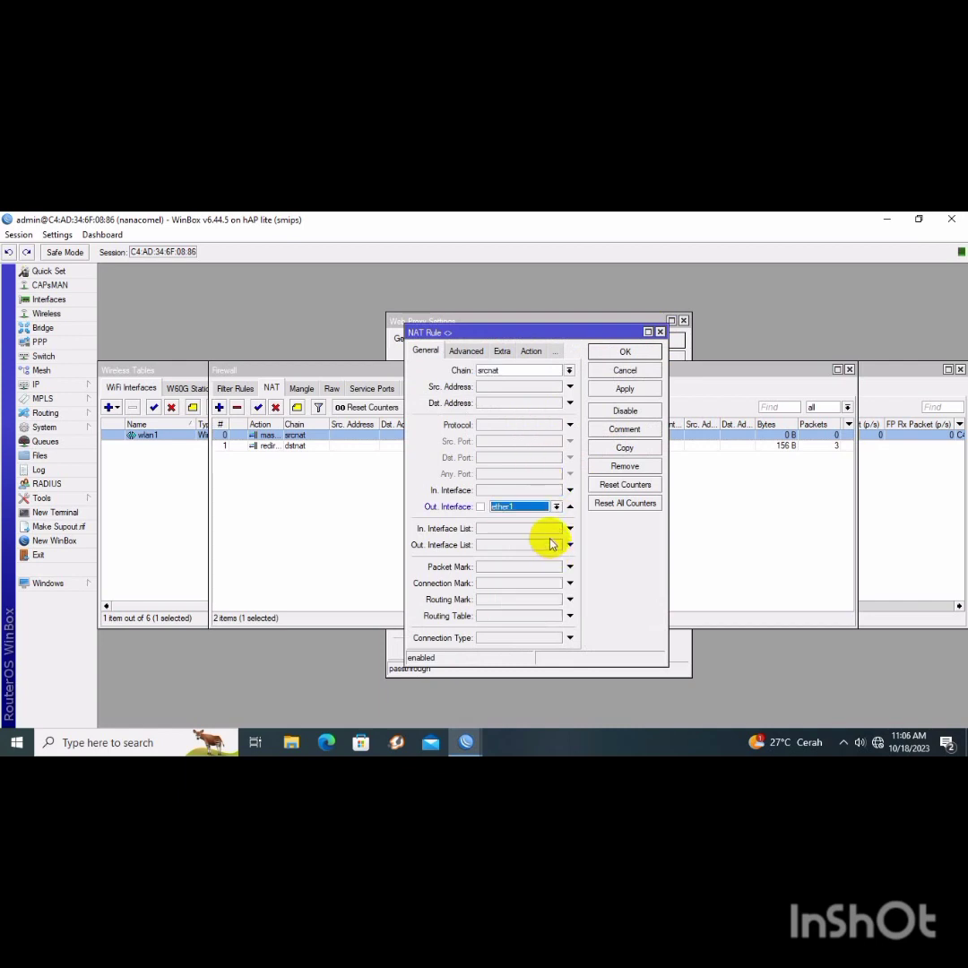
- Set the source address of the srcnat masquerade NAT rule to 192.168.101.0/24
click(506, 387)
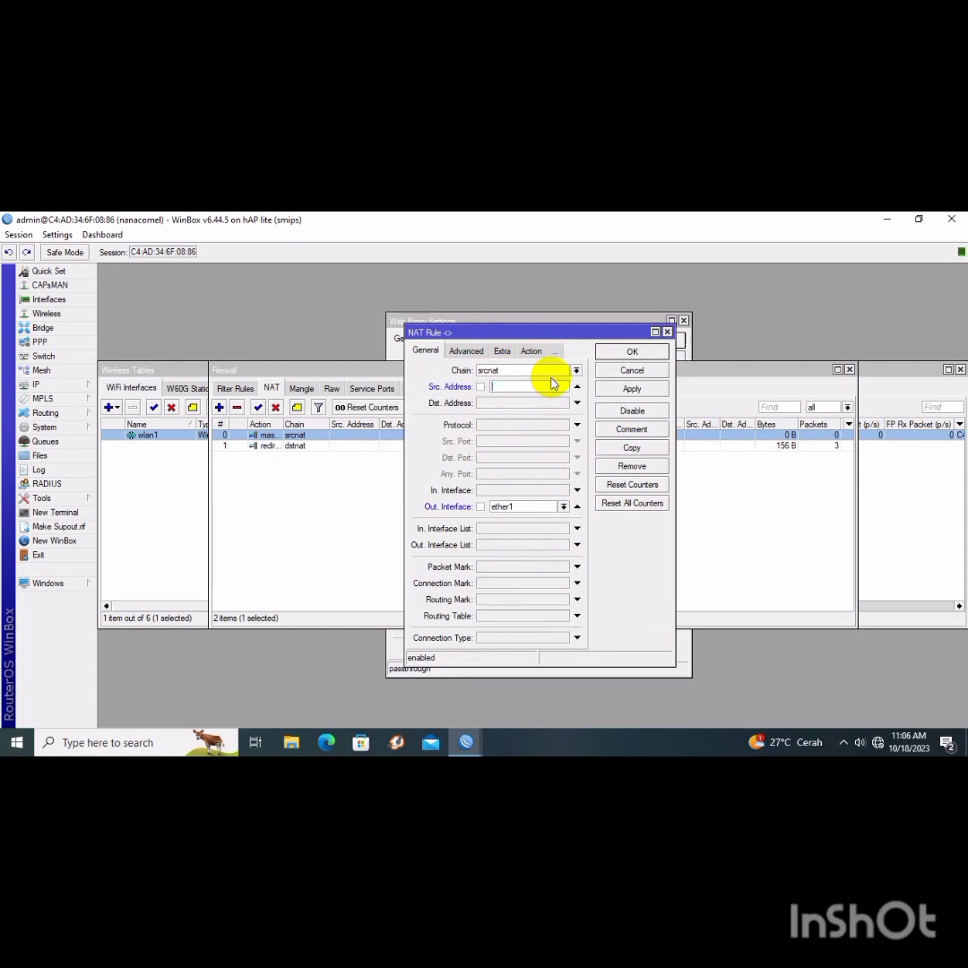
text(192.168.10)
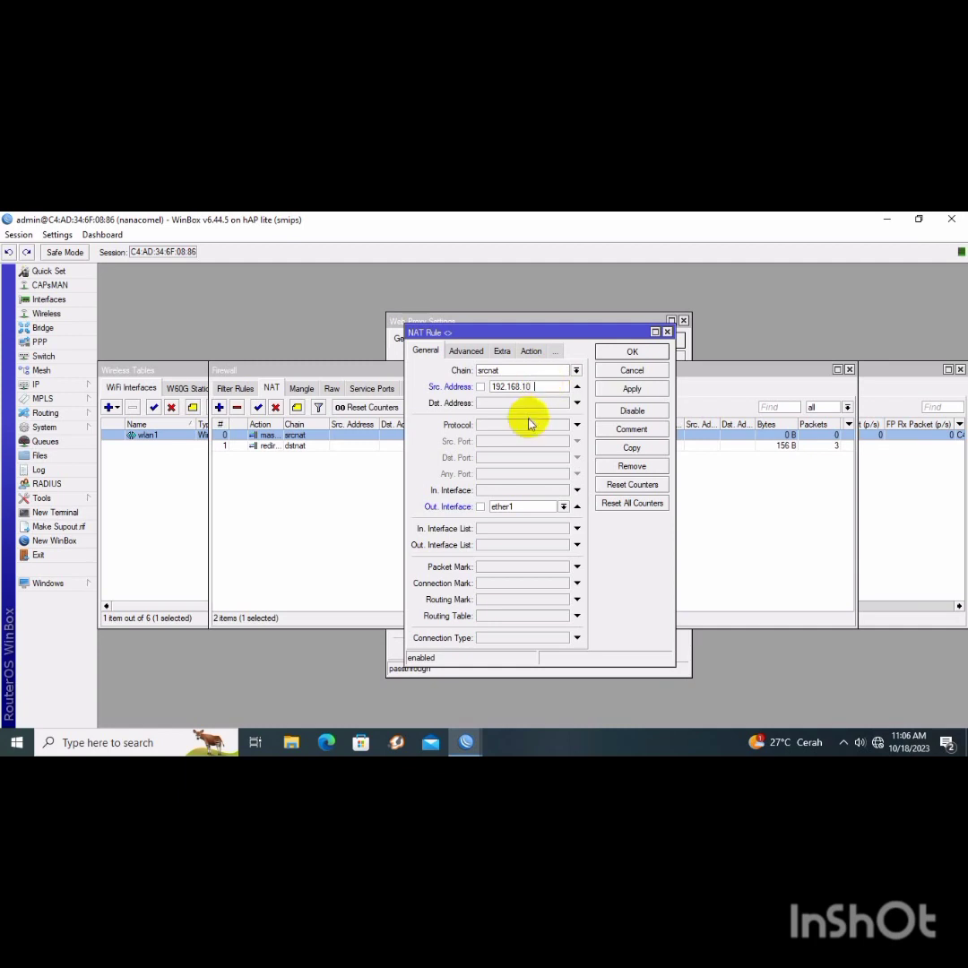
text(1.0/24)
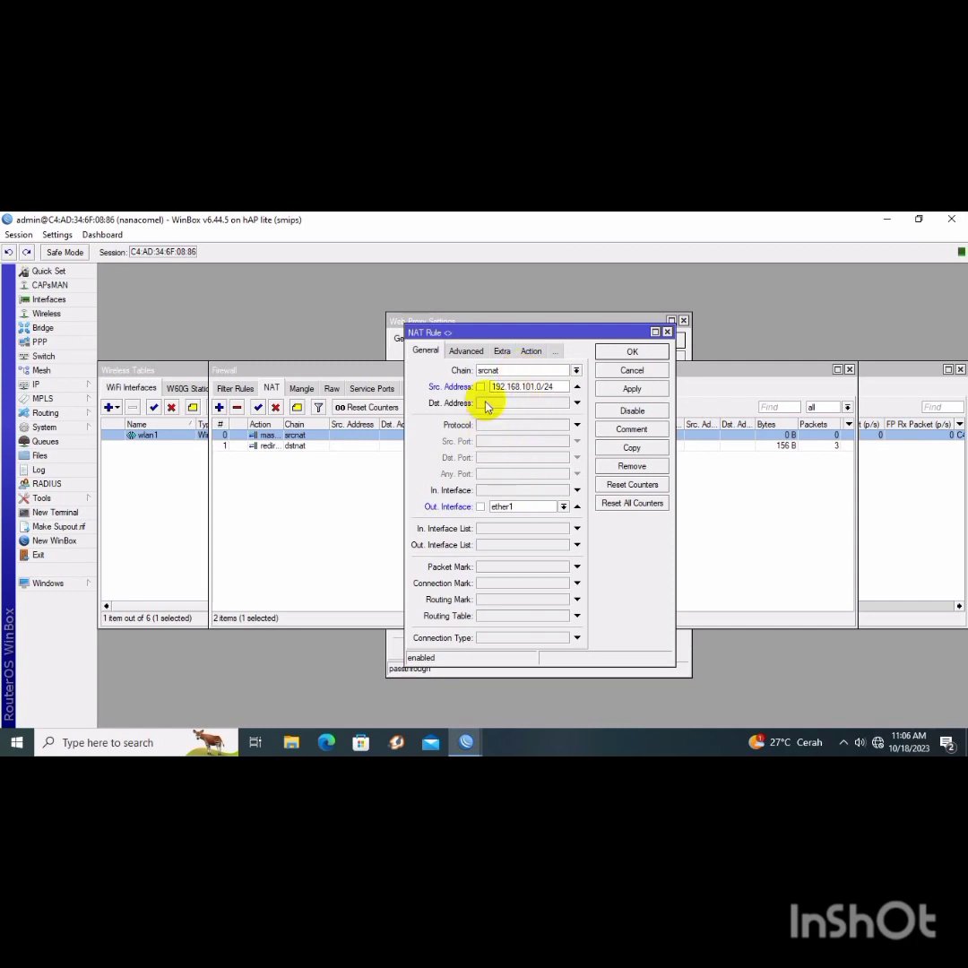
- Limit the srcnat NAT rule's active time to 08:00:00 through 19:00:00, with every day of the week enabled
click(511, 350)
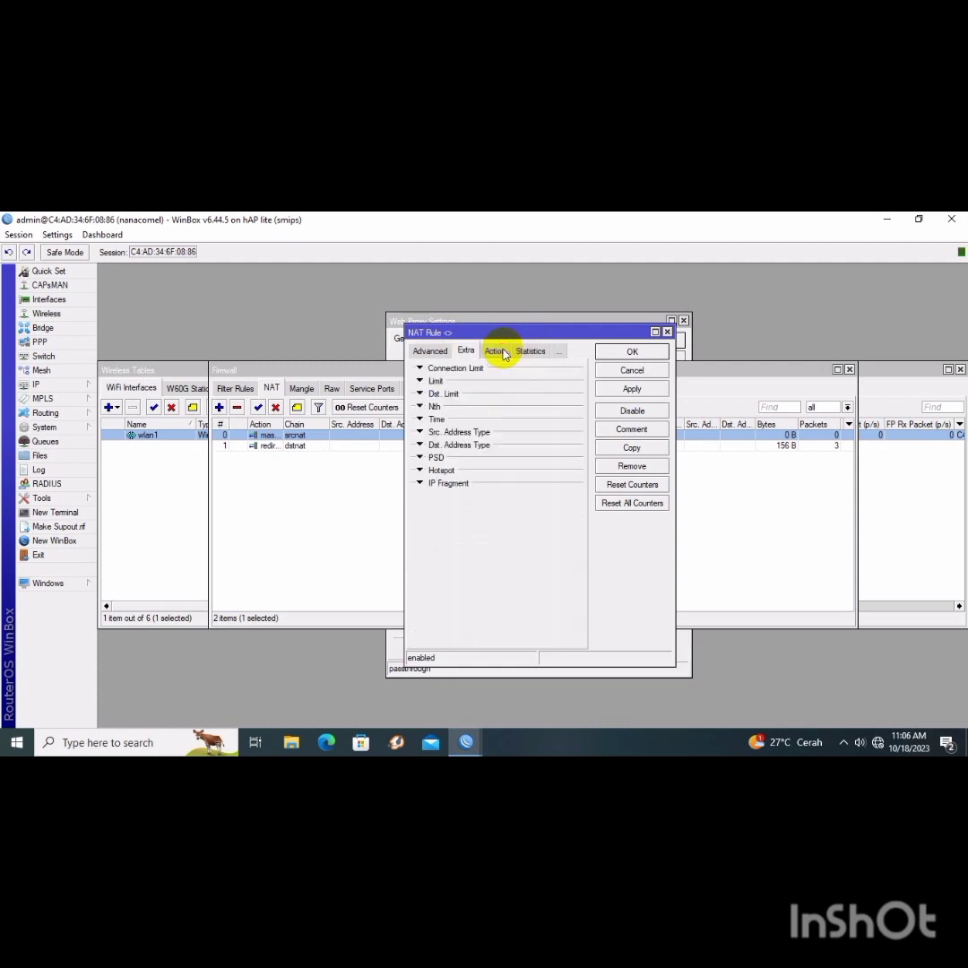
click(436, 419)
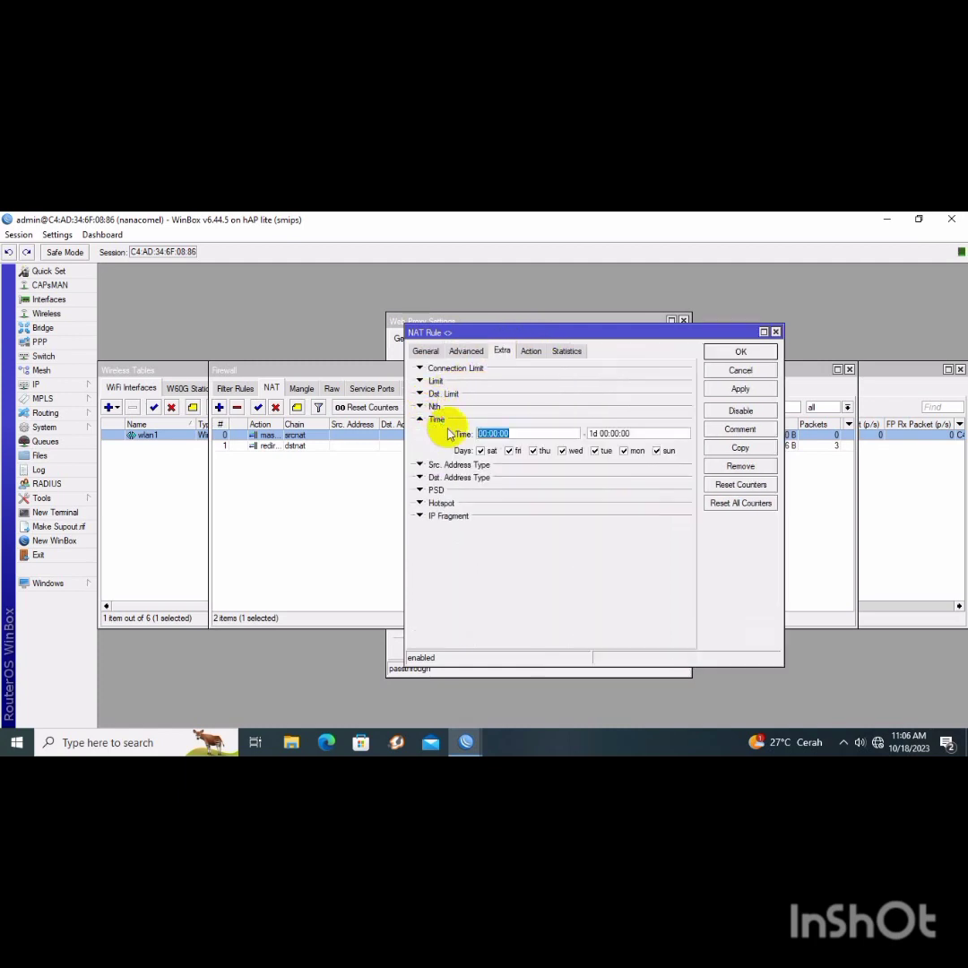
click(494, 432)
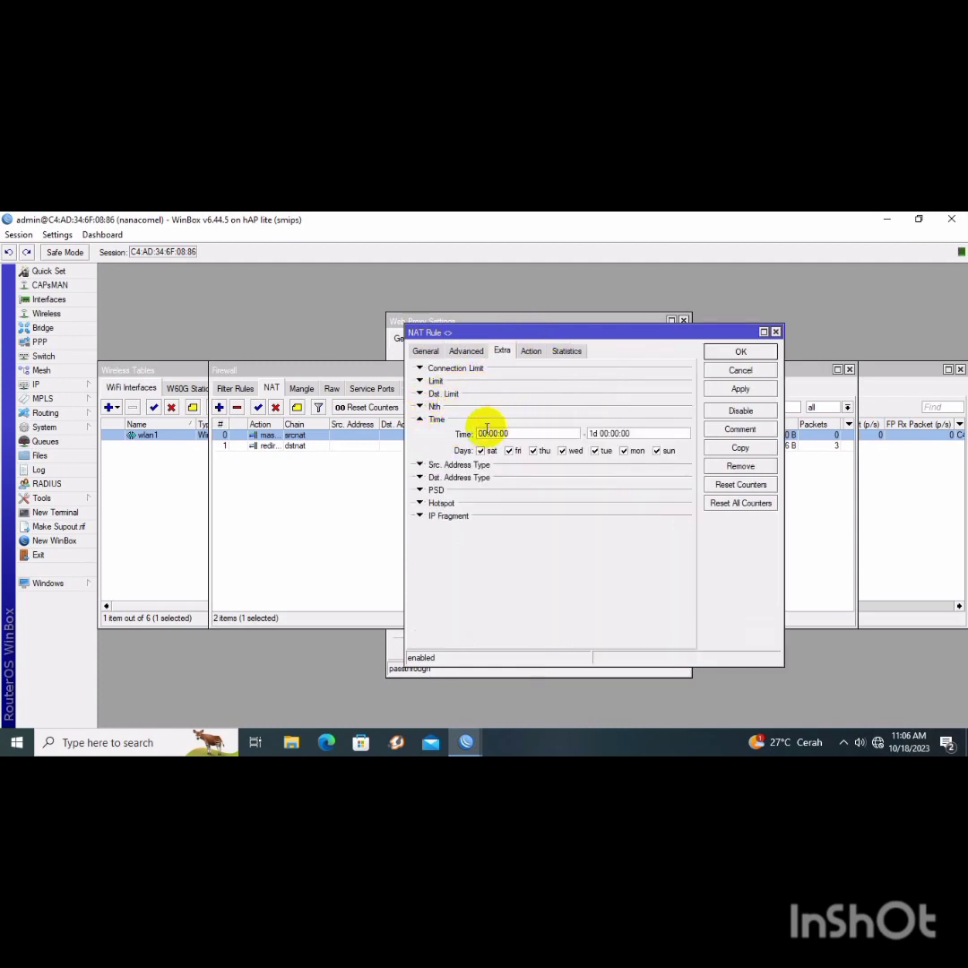
key(BackSpace)
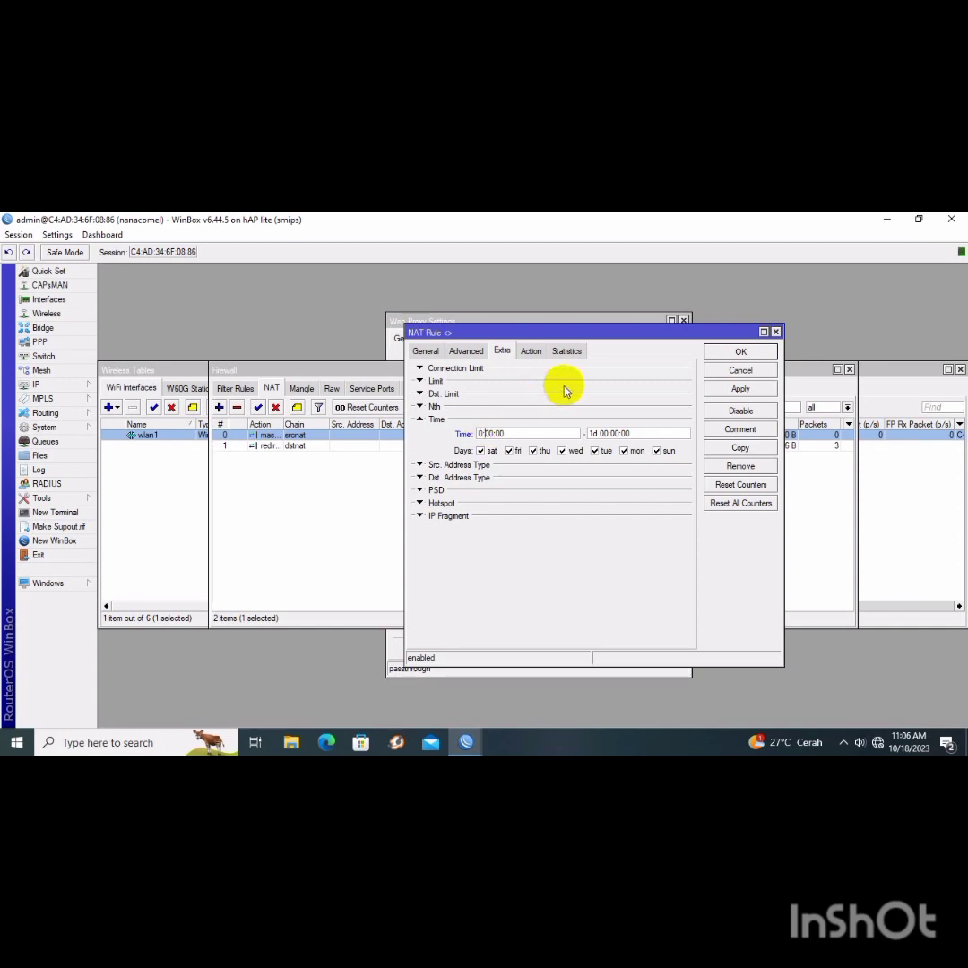
key(Delete)
text(08)
click(605, 431)
key(BackSpace)
key(BackSpace)
key(BackSpace)
key(BackSpace)
text(1)
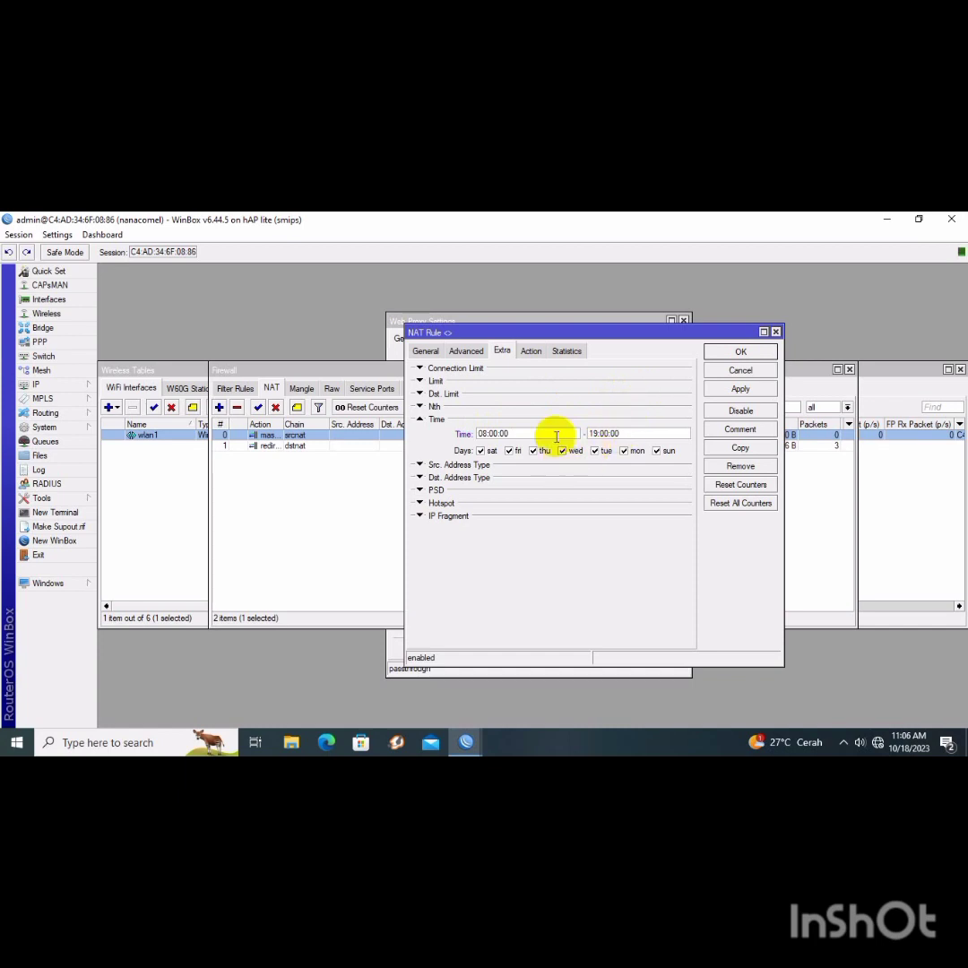
- Choose masquerade as the srcnat NAT rule's action, then apply and save the rule
click(531, 350)
click(683, 371)
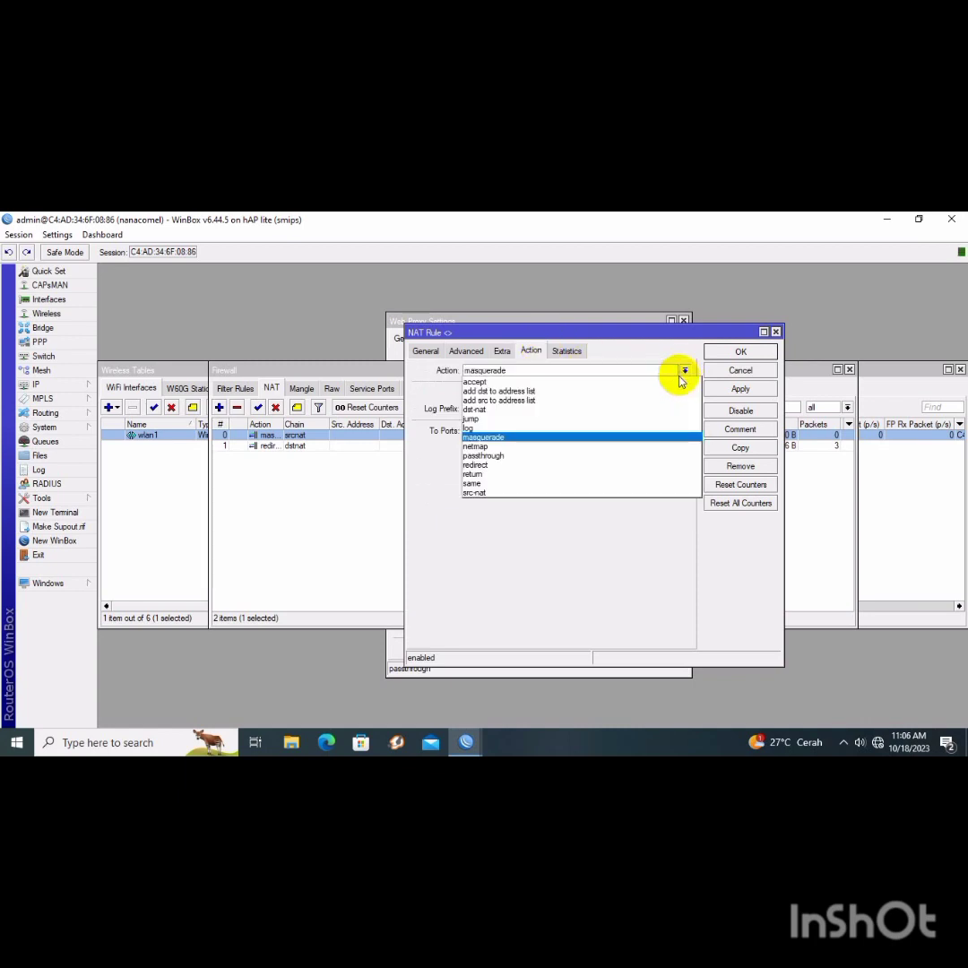
click(664, 434)
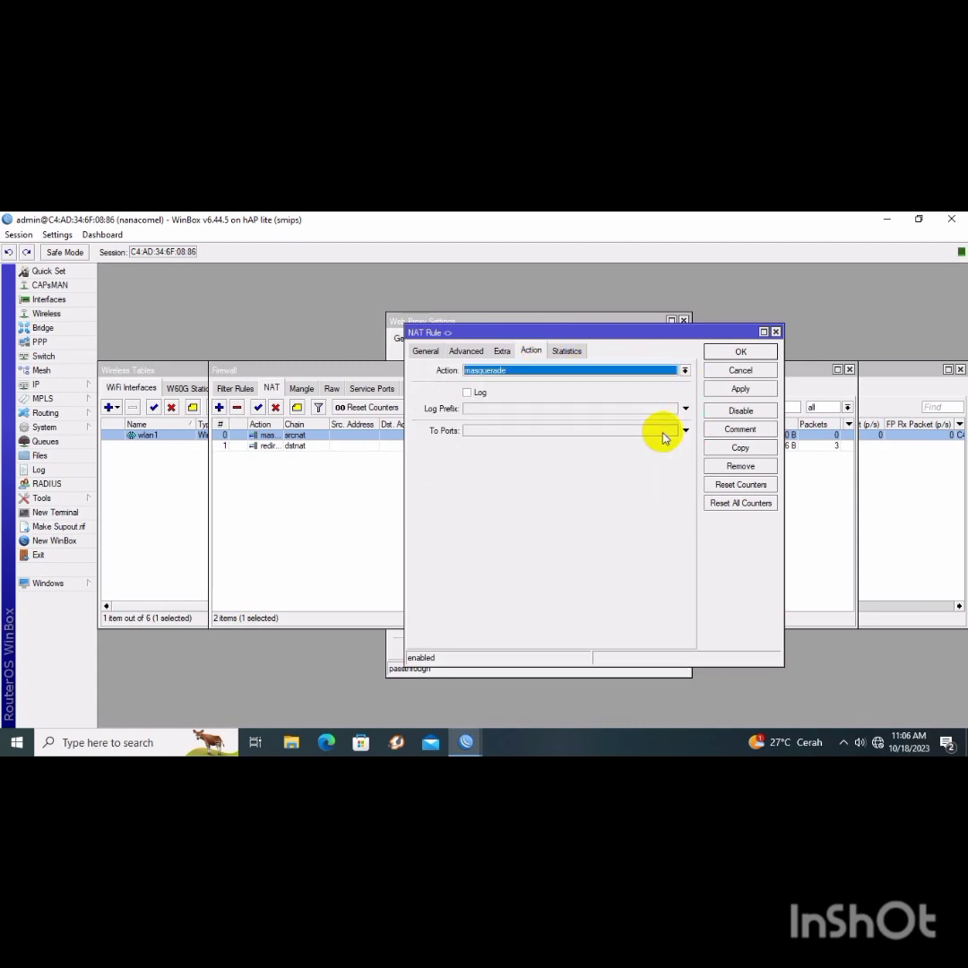
click(740, 385)
click(740, 352)
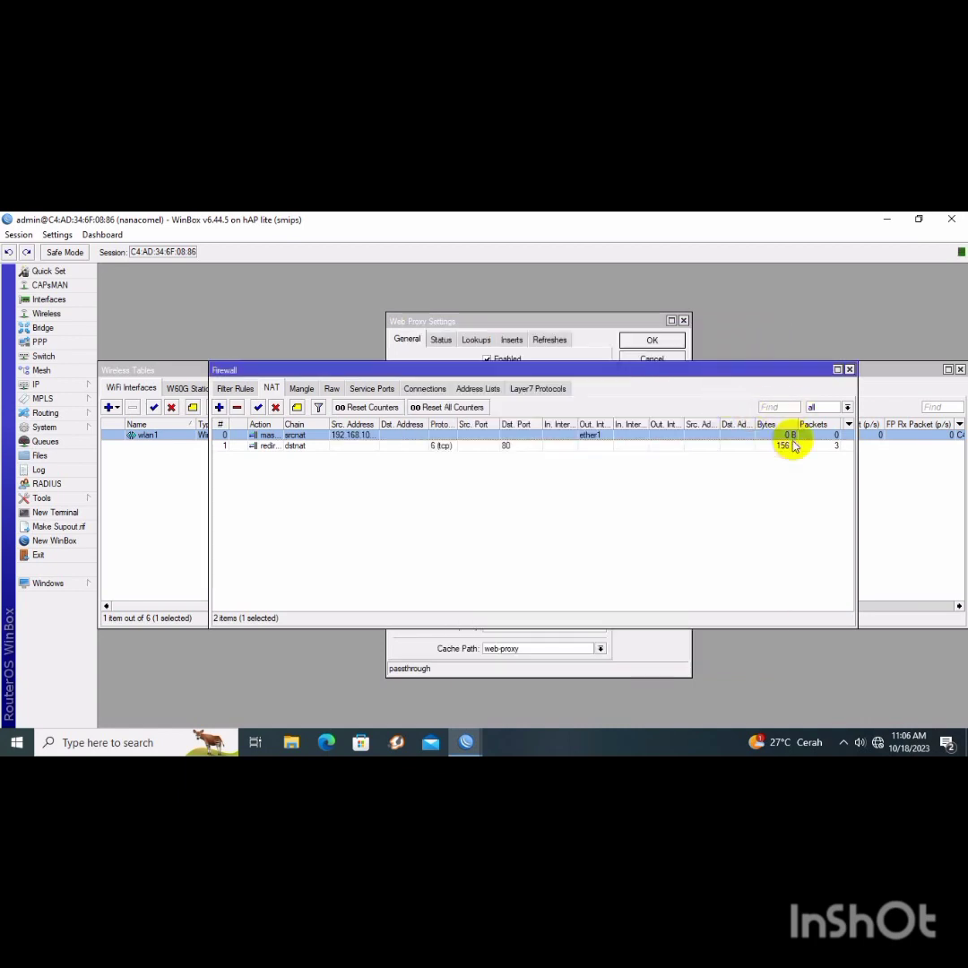
click(691, 503)
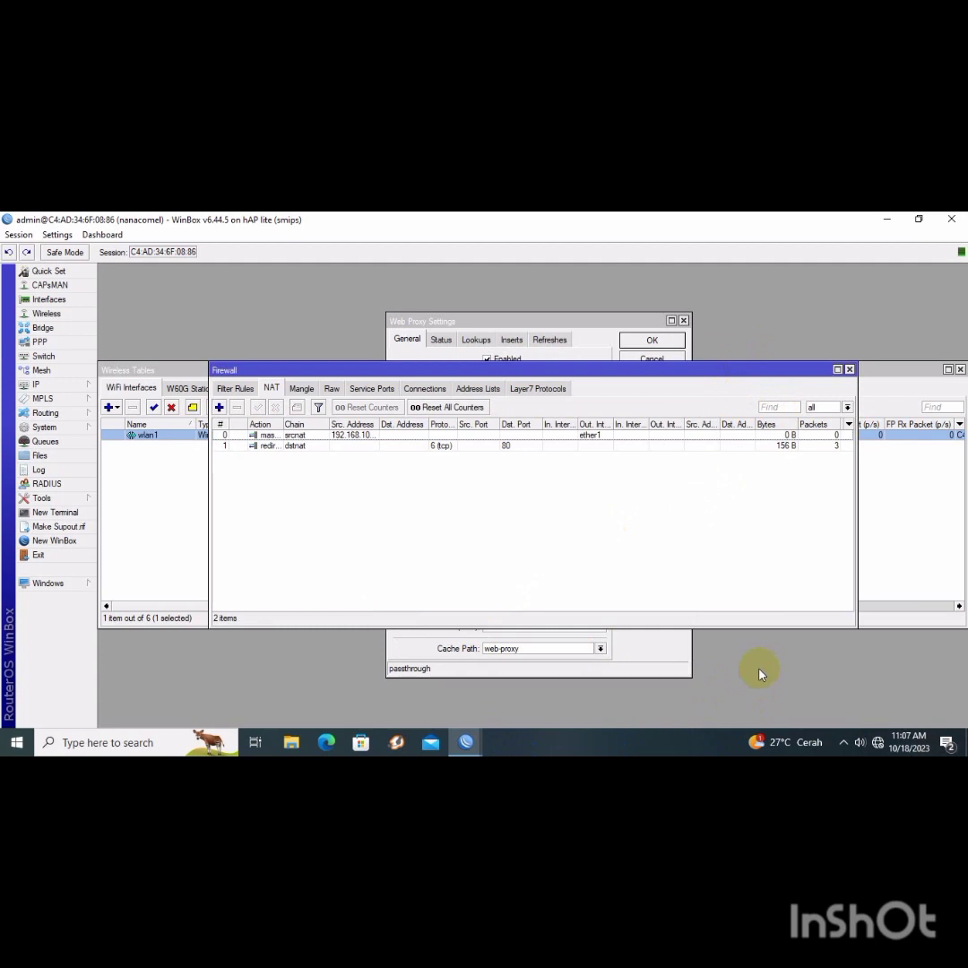
- Switch to the Windows network settings and open the list of network adapters
click(879, 742)
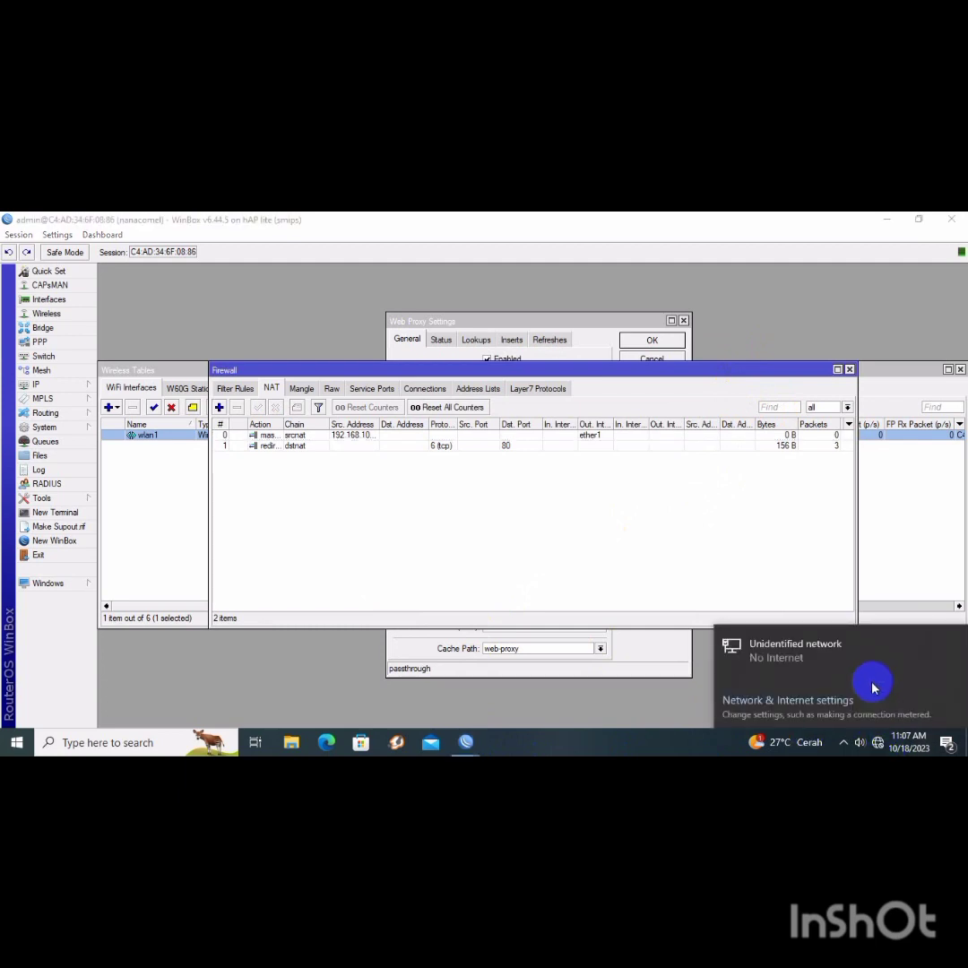
click(827, 708)
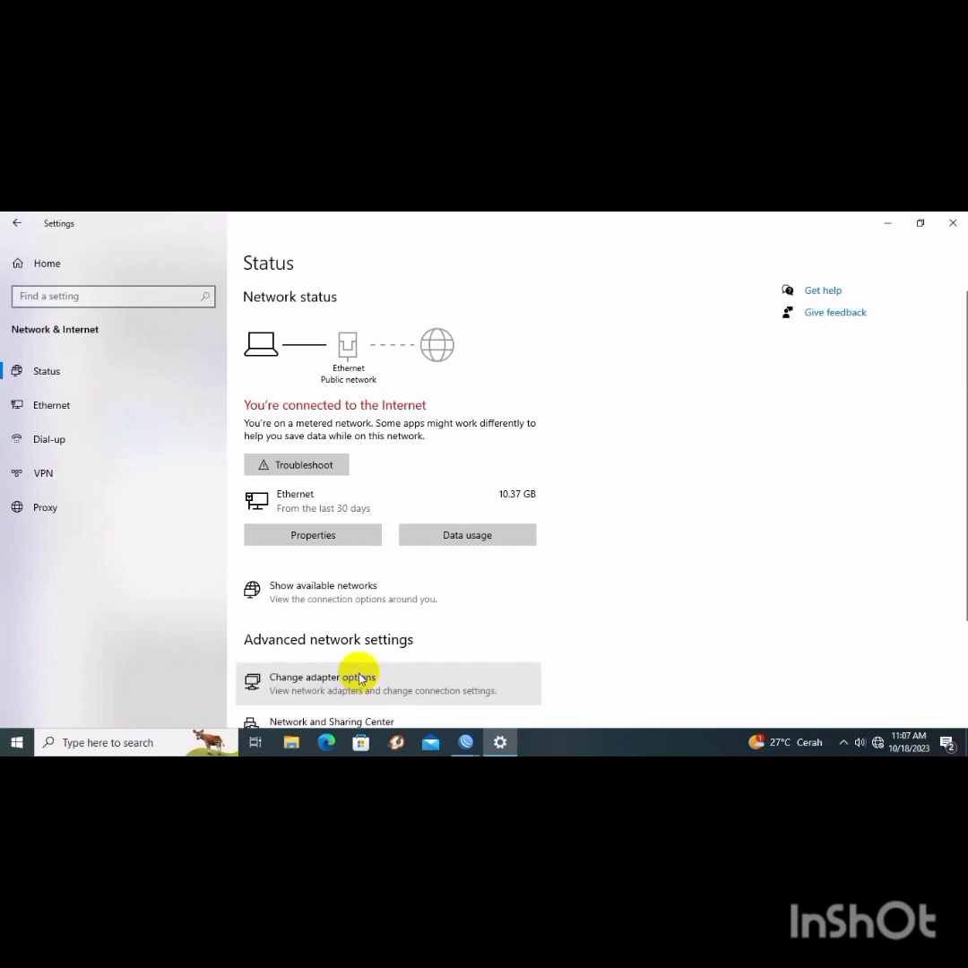
click(363, 678)
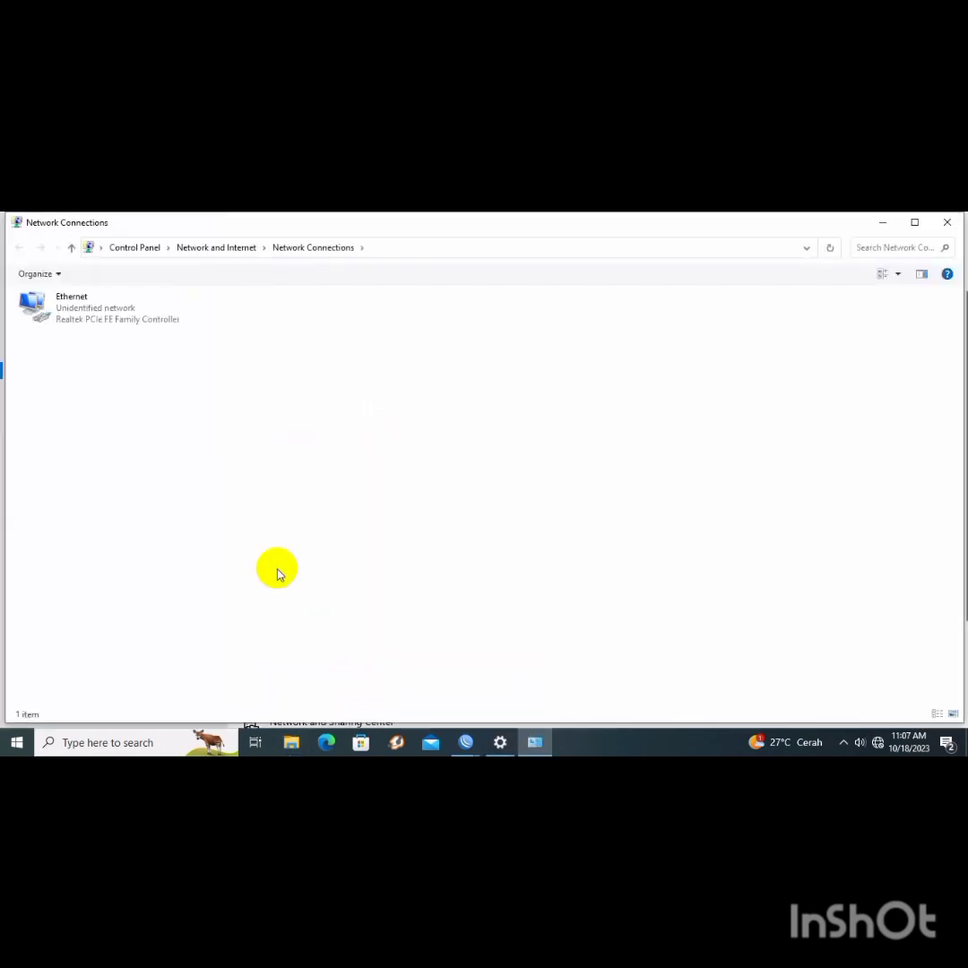